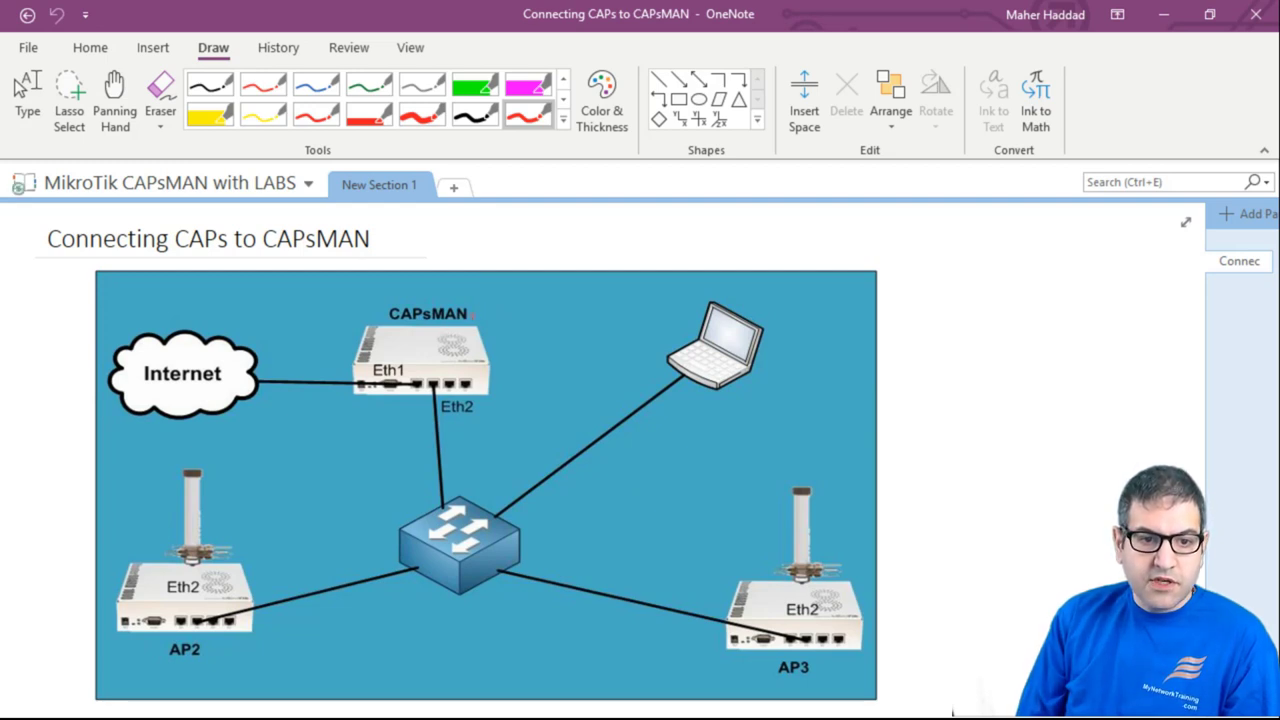
# Mark the network diagram in red ink: bracket the CAPsMAN, AP2 and AP3 labels and draw arrows at Eth1 and above the switch.
pyautogui.moveTo(474, 319)
pyautogui.mouseDown()
pyautogui.moveTo(430, 297)
pyautogui.moveTo(382, 302)
pyautogui.mouseUp()
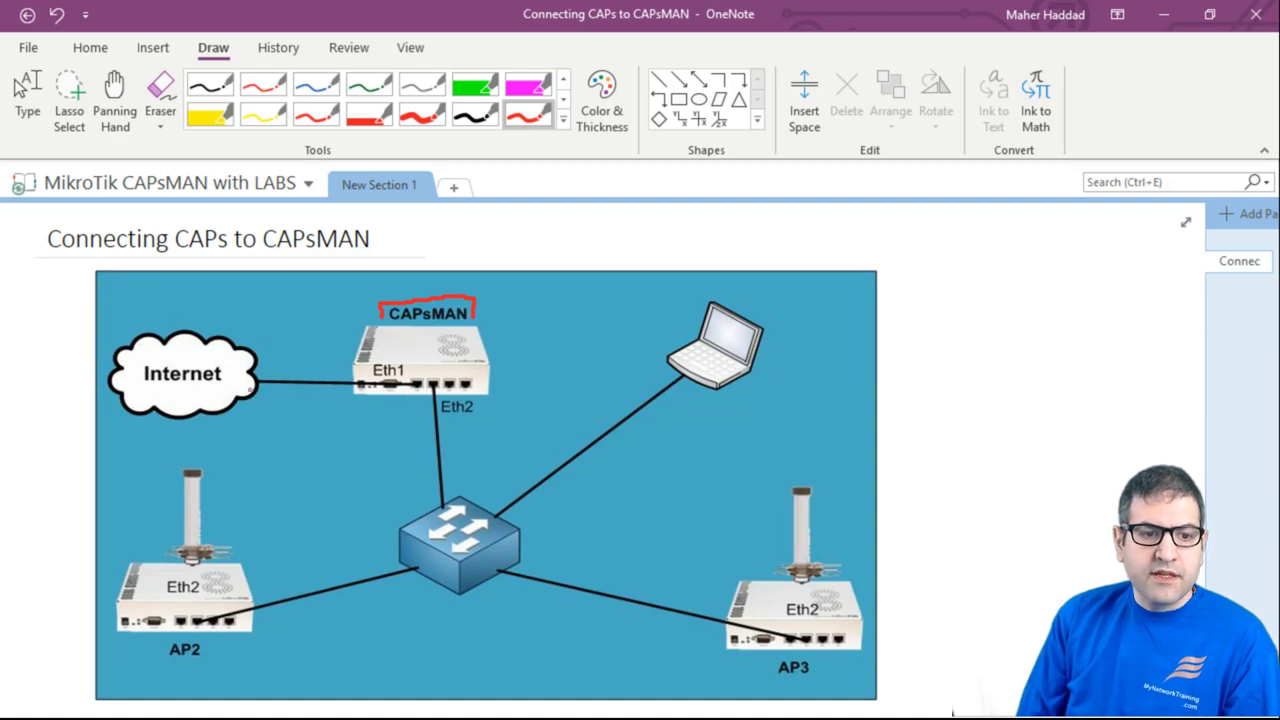
pyautogui.moveTo(393, 345); pyautogui.dragTo(399, 357)
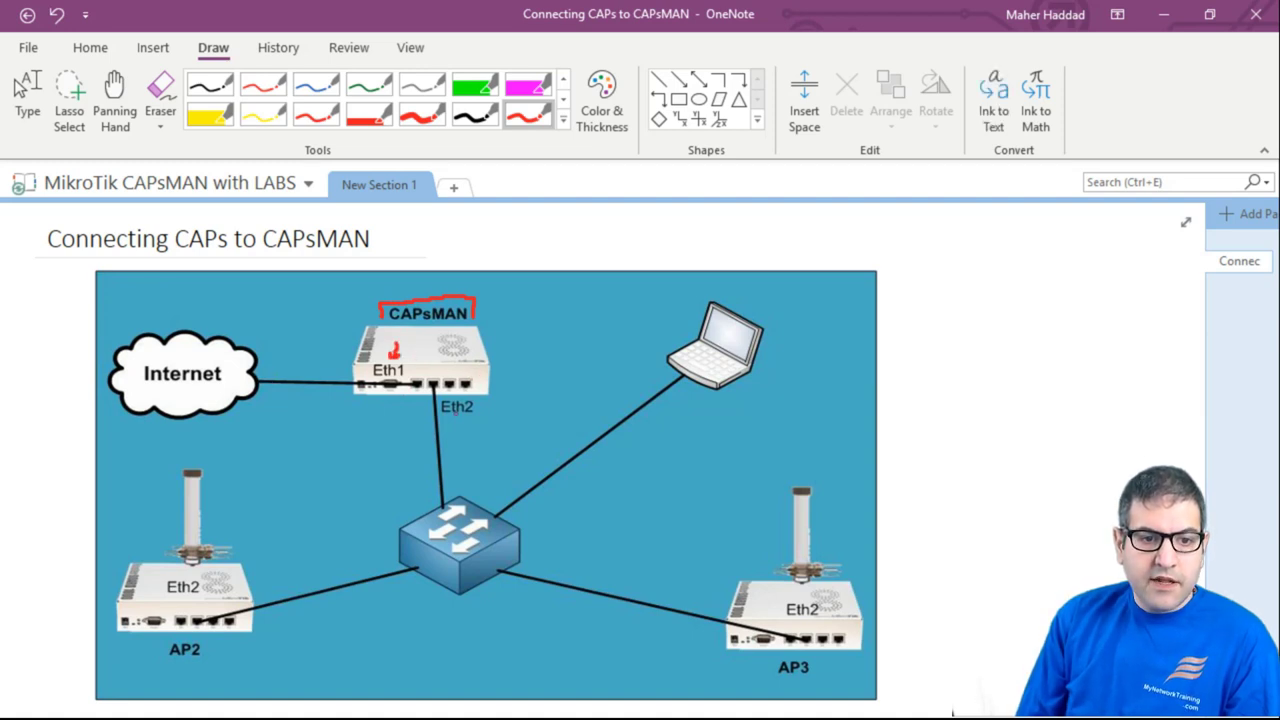
pyautogui.moveTo(459, 449); pyautogui.dragTo(458, 482)
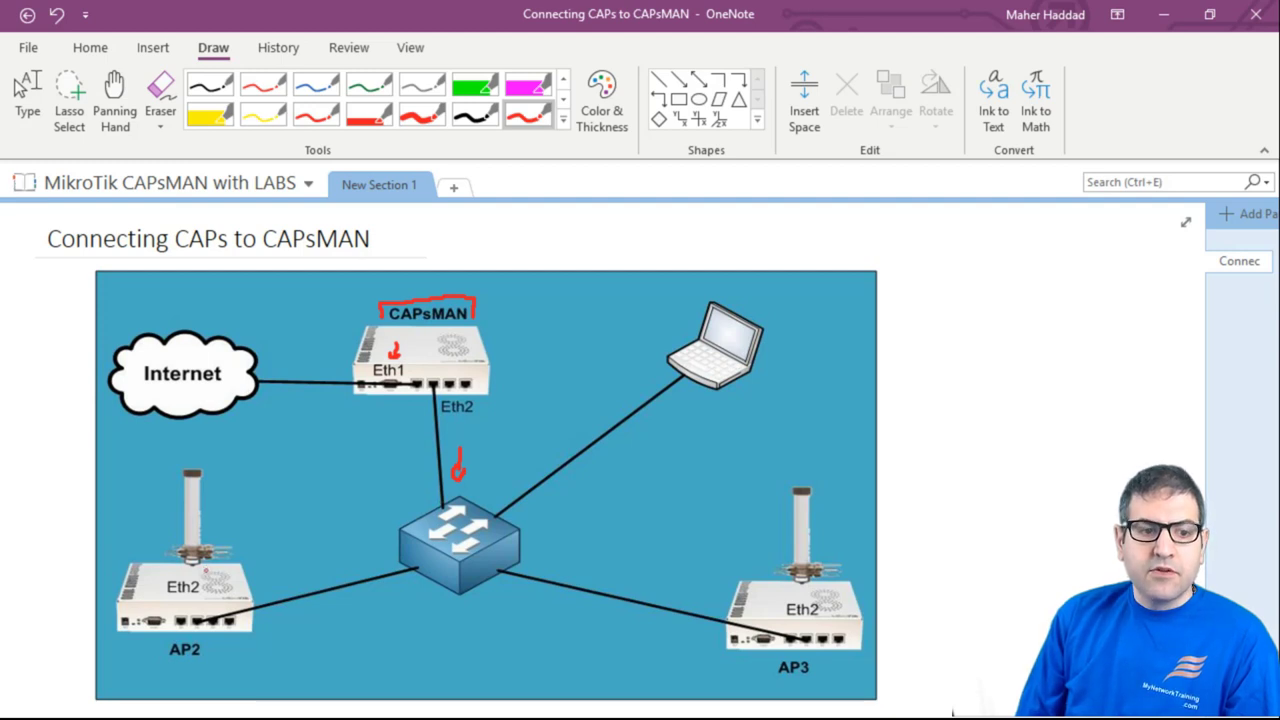
pyautogui.moveTo(163, 652)
pyautogui.mouseDown()
pyautogui.moveTo(186, 666)
pyautogui.moveTo(205, 656)
pyautogui.mouseUp()
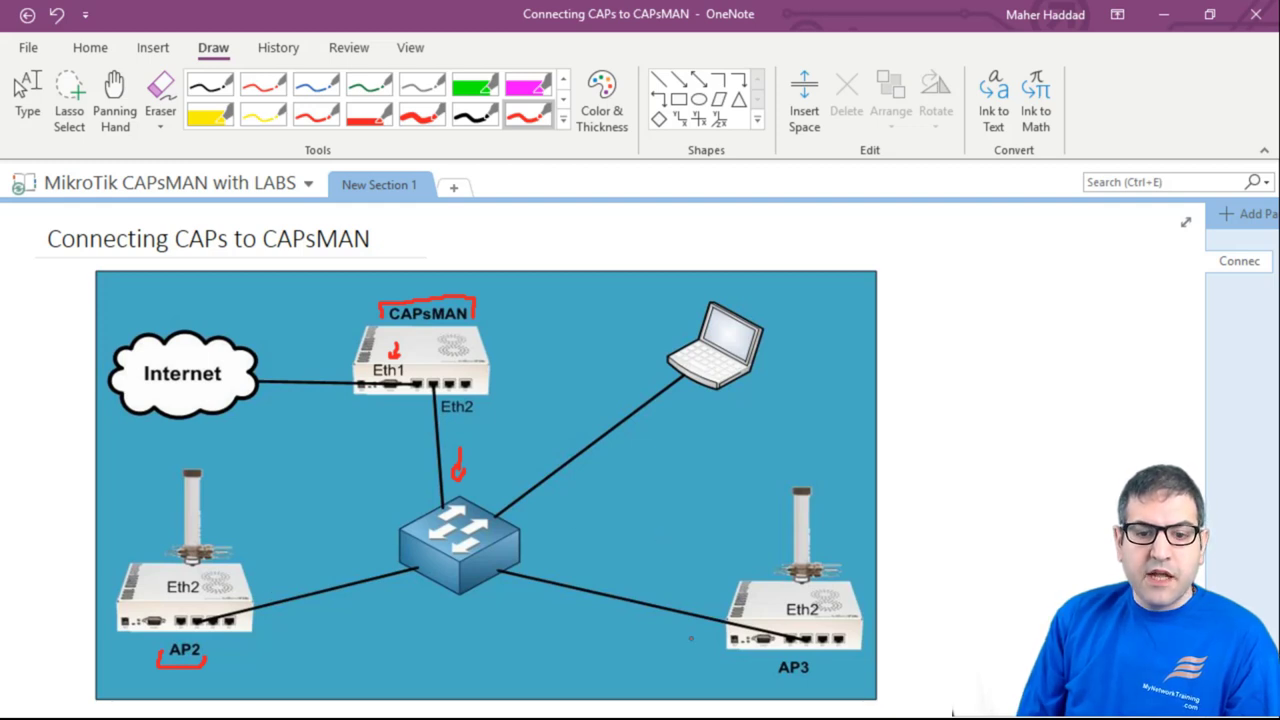
pyautogui.moveTo(773, 666); pyautogui.dragTo(812, 672)
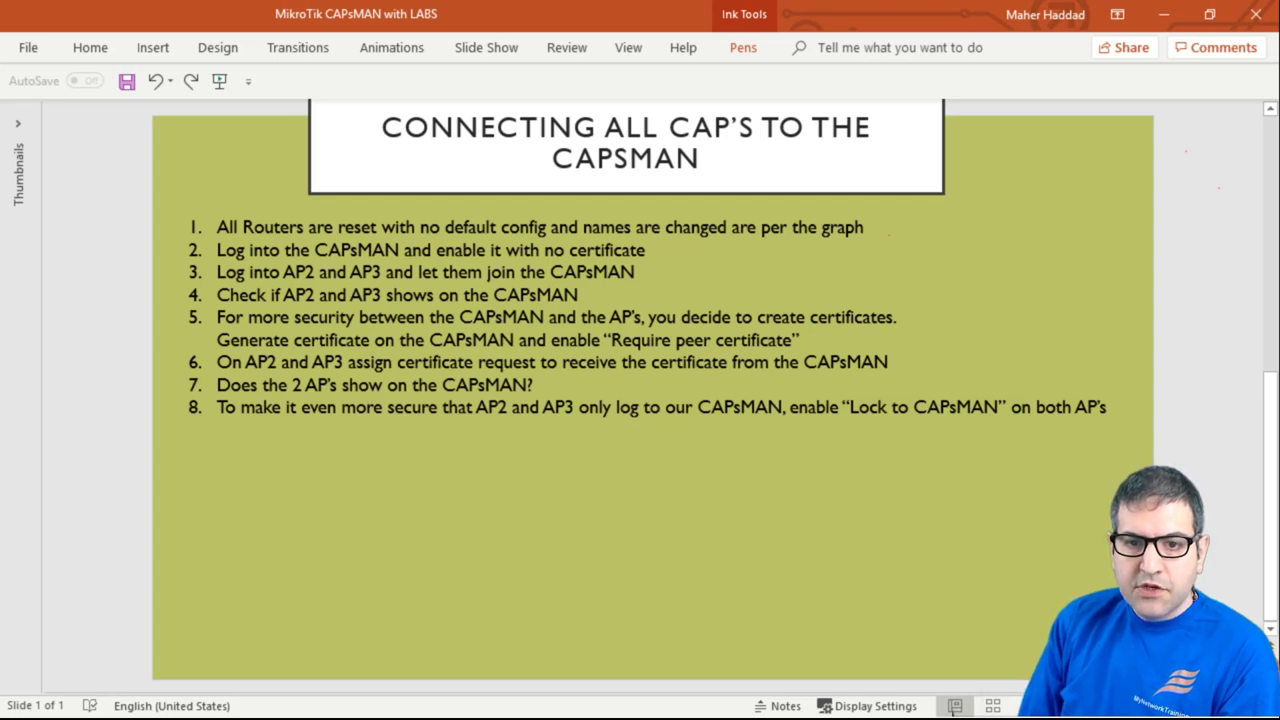
# Switch to the PowerPoint task list and draw a red check mark after task 1 about resetting and renaming the routers.
pyautogui.moveTo(880, 214)
pyautogui.mouseDown()
pyautogui.moveTo(870, 228)
pyautogui.moveTo(916, 212)
pyautogui.mouseUp()
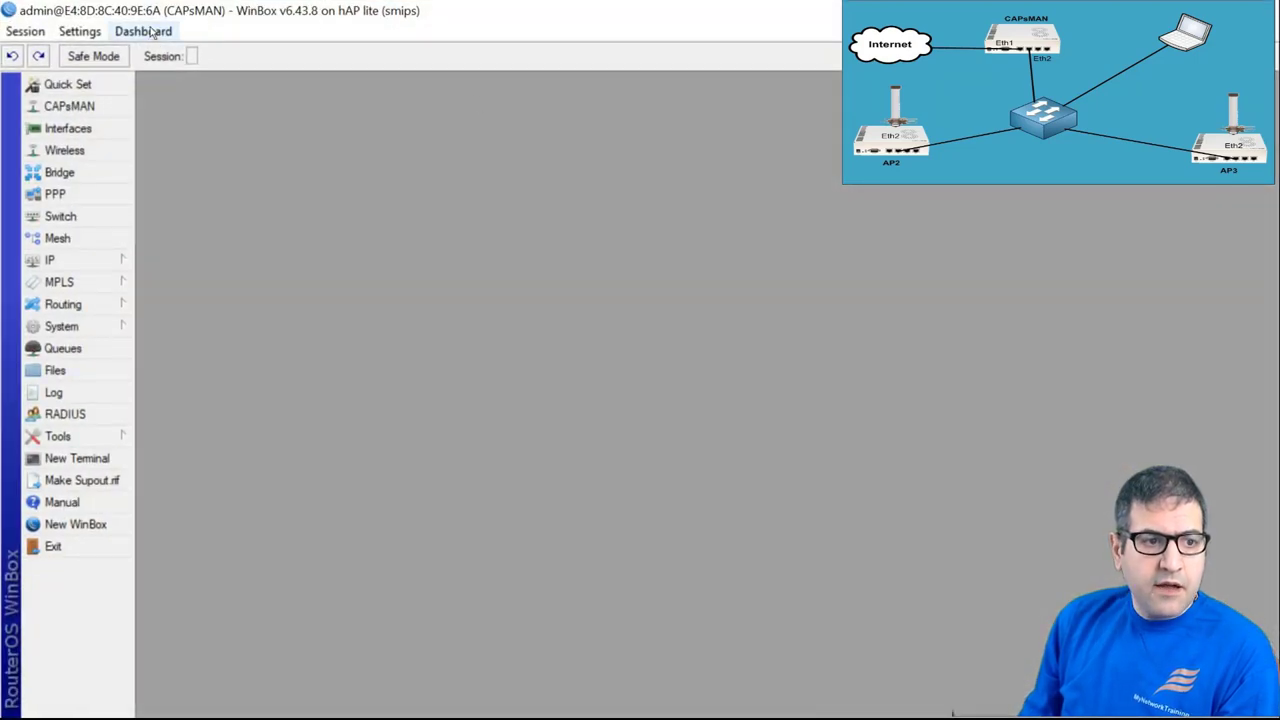
# In WinBox, review the No Default Configuration reset option and the CAPsMAN router's identity, closing both without applying anything.
pyautogui.click(83, 328)
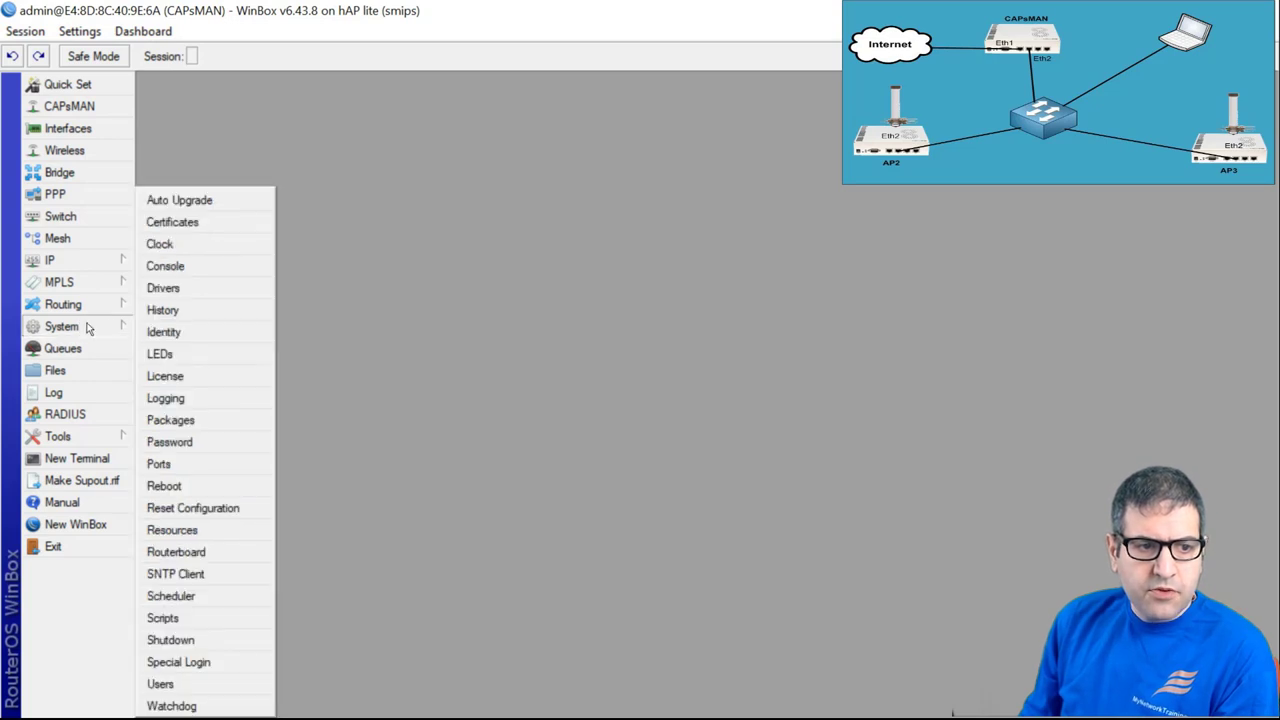
pyautogui.click(187, 510)
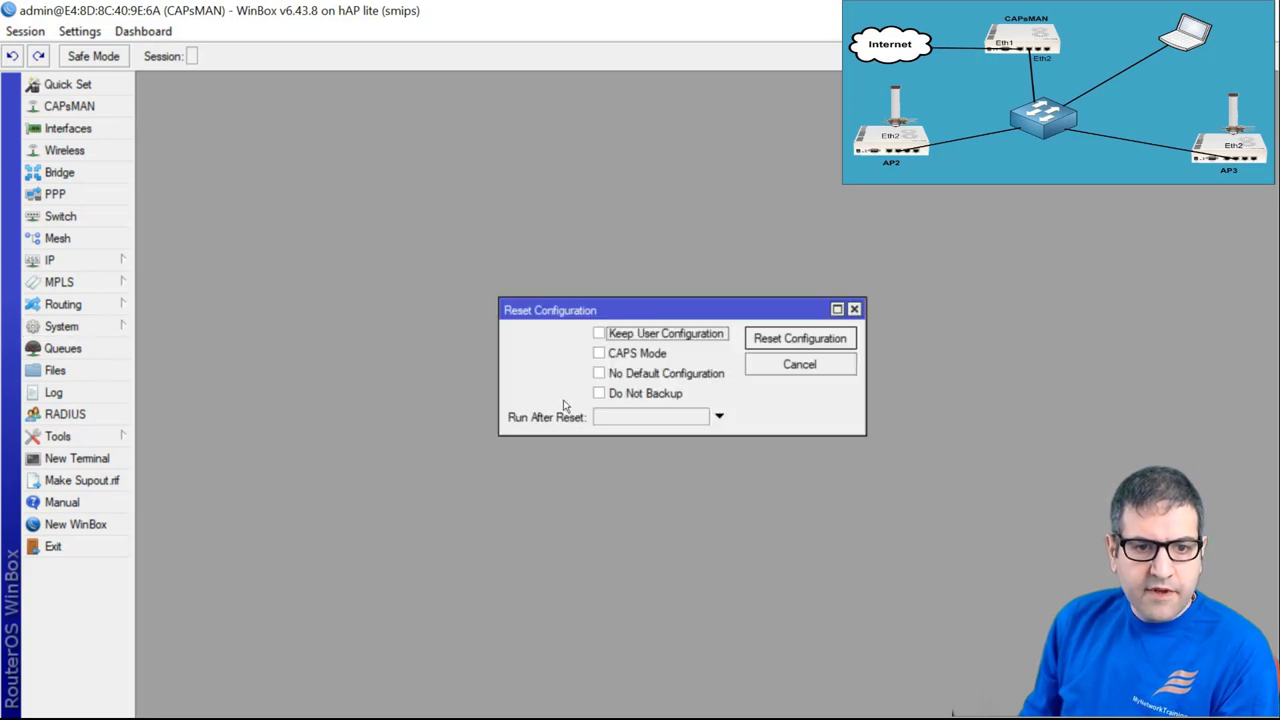
pyautogui.click(607, 374)
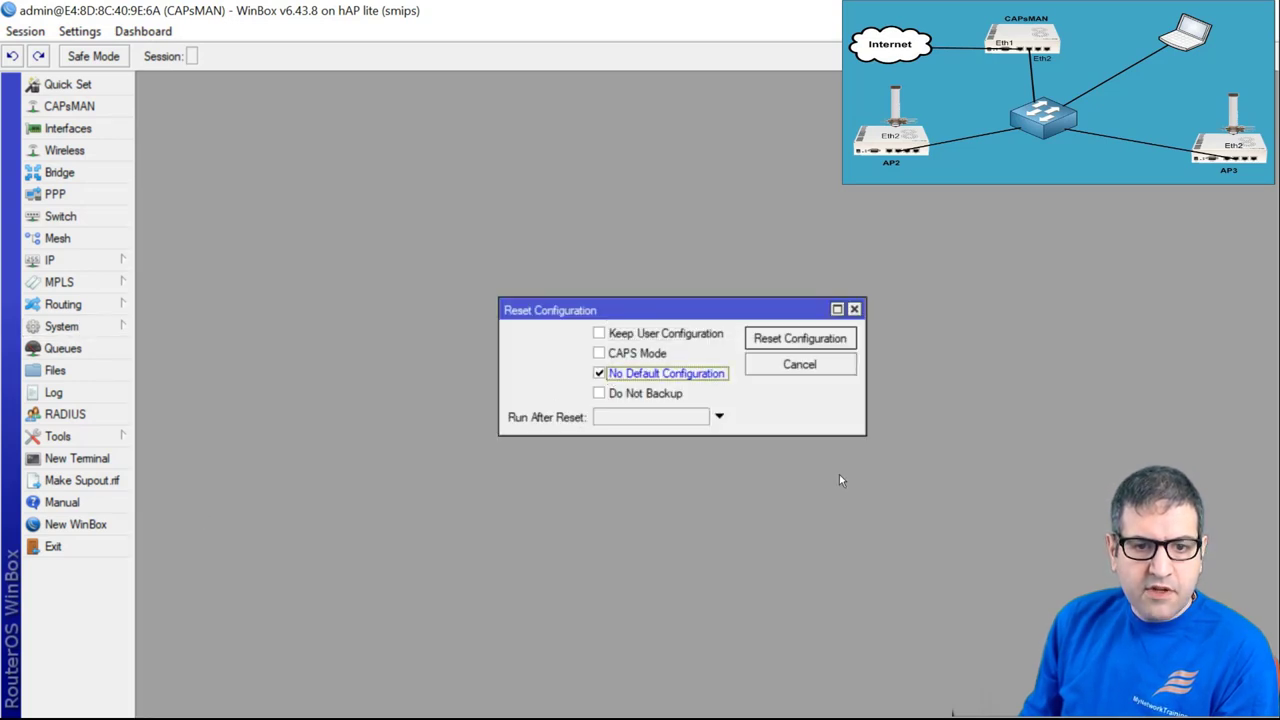
pyautogui.click(855, 310)
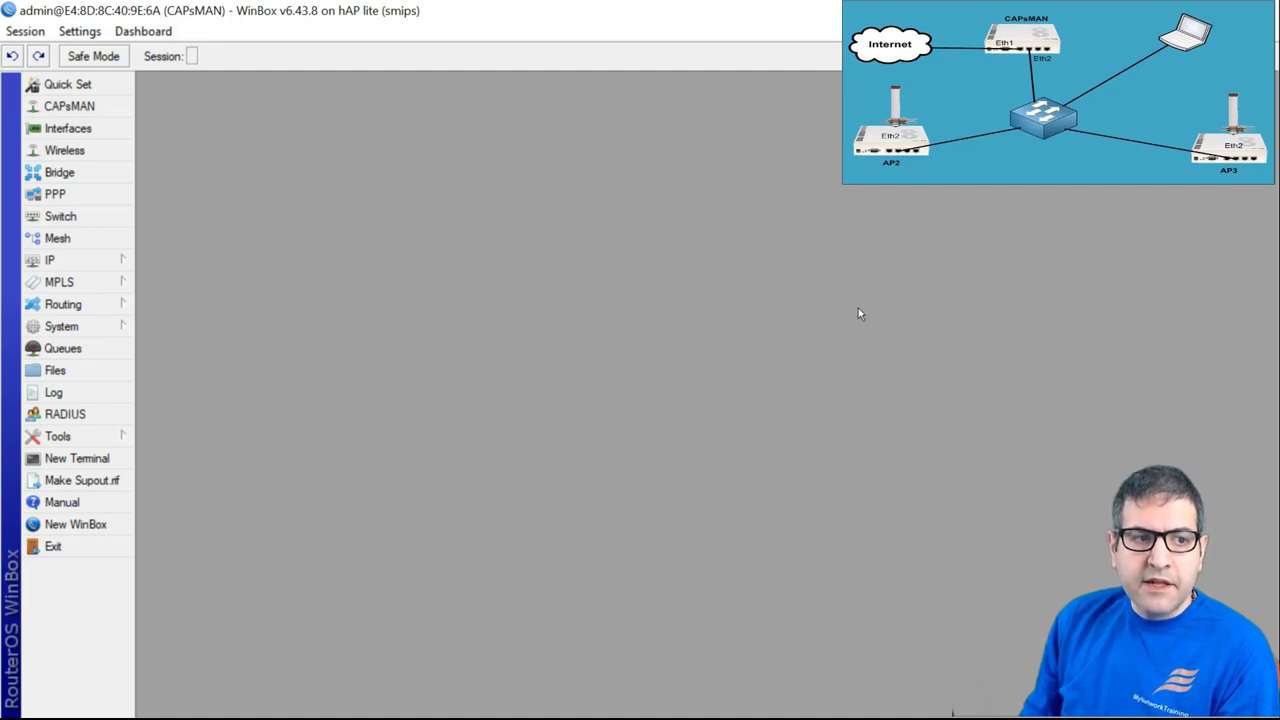
pyautogui.click(102, 329)
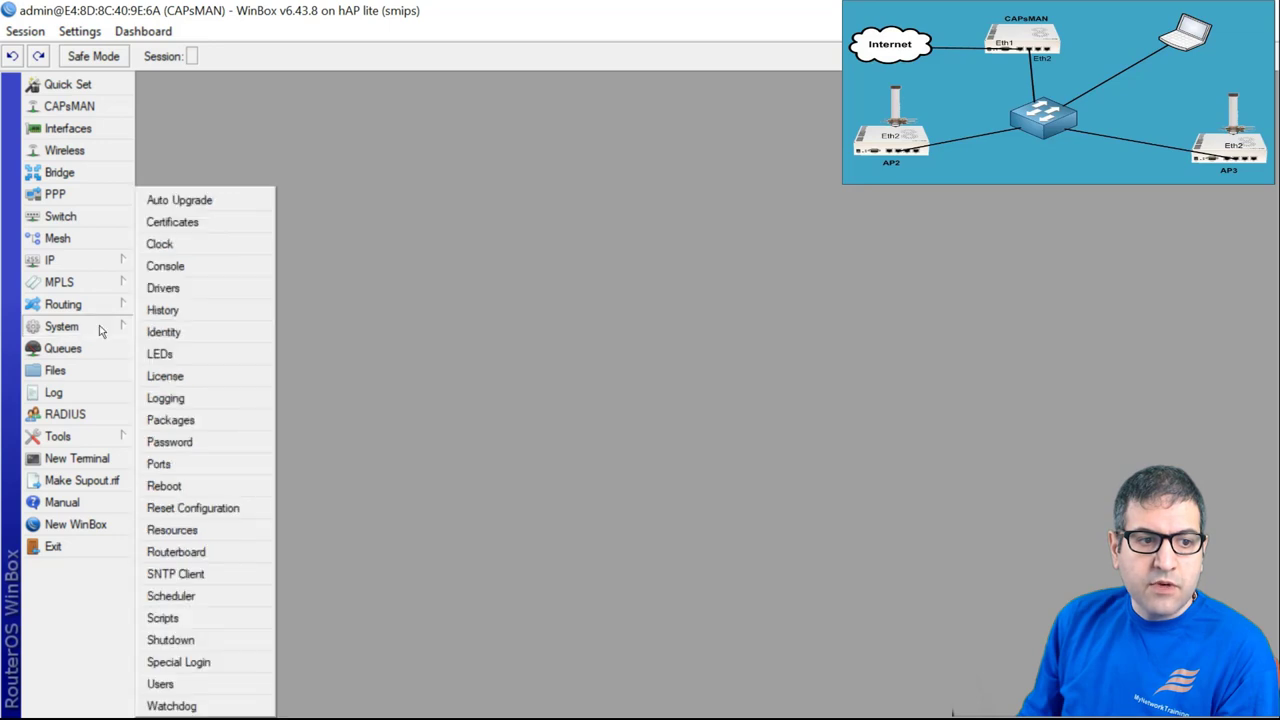
pyautogui.click(228, 336)
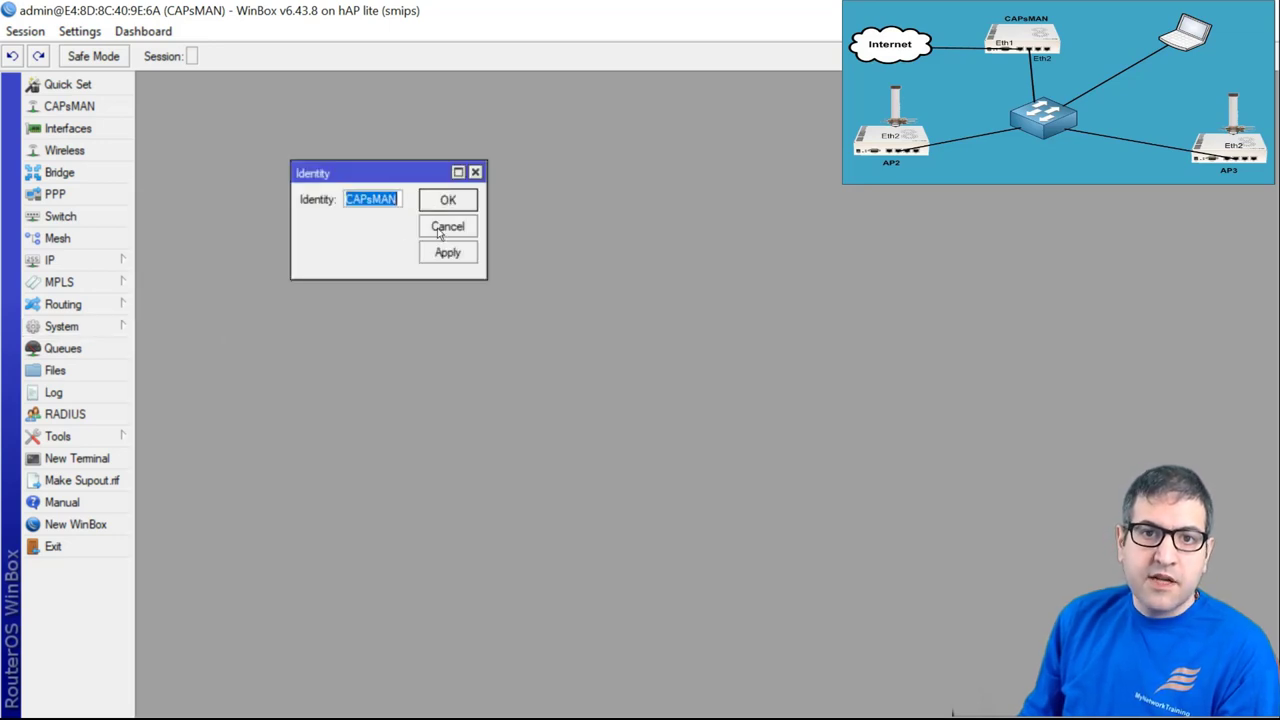
pyautogui.click(476, 173)
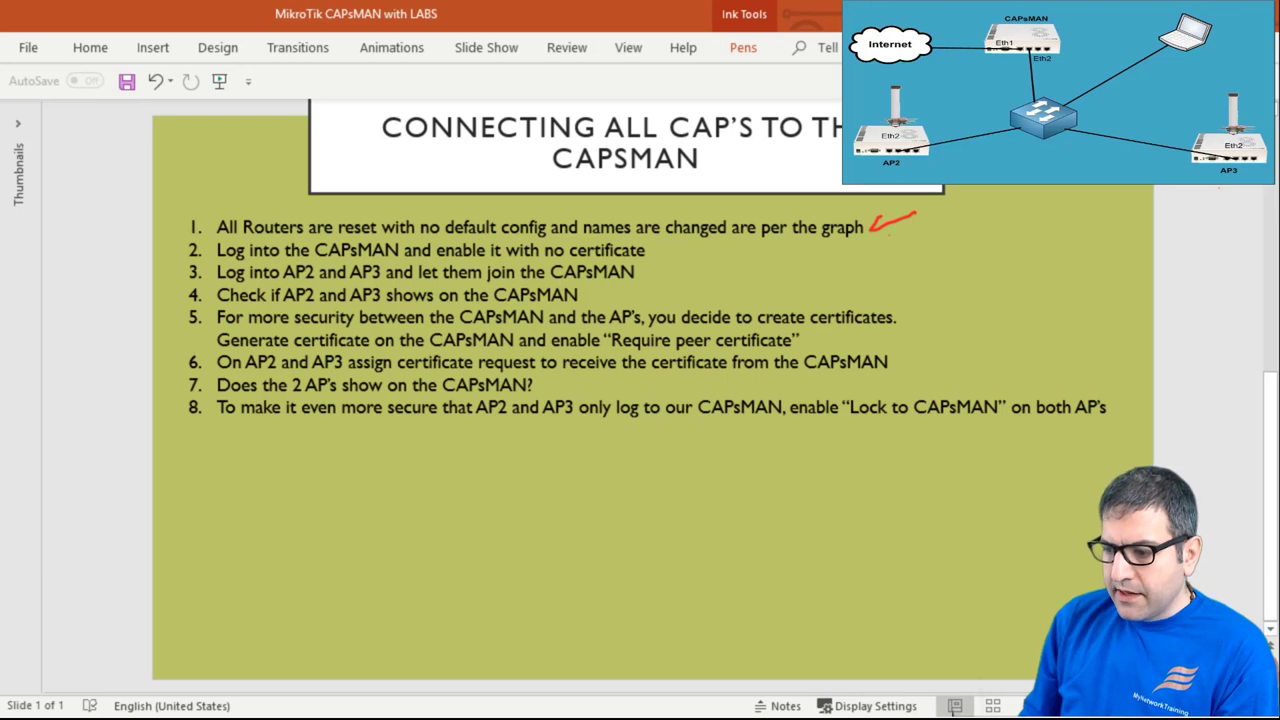
# Switch to WinBox and enable the CAPs Manager on the CAPsMAN router without a certificate, applying the setting.
pyautogui.hotkey('alt', 'Tab')
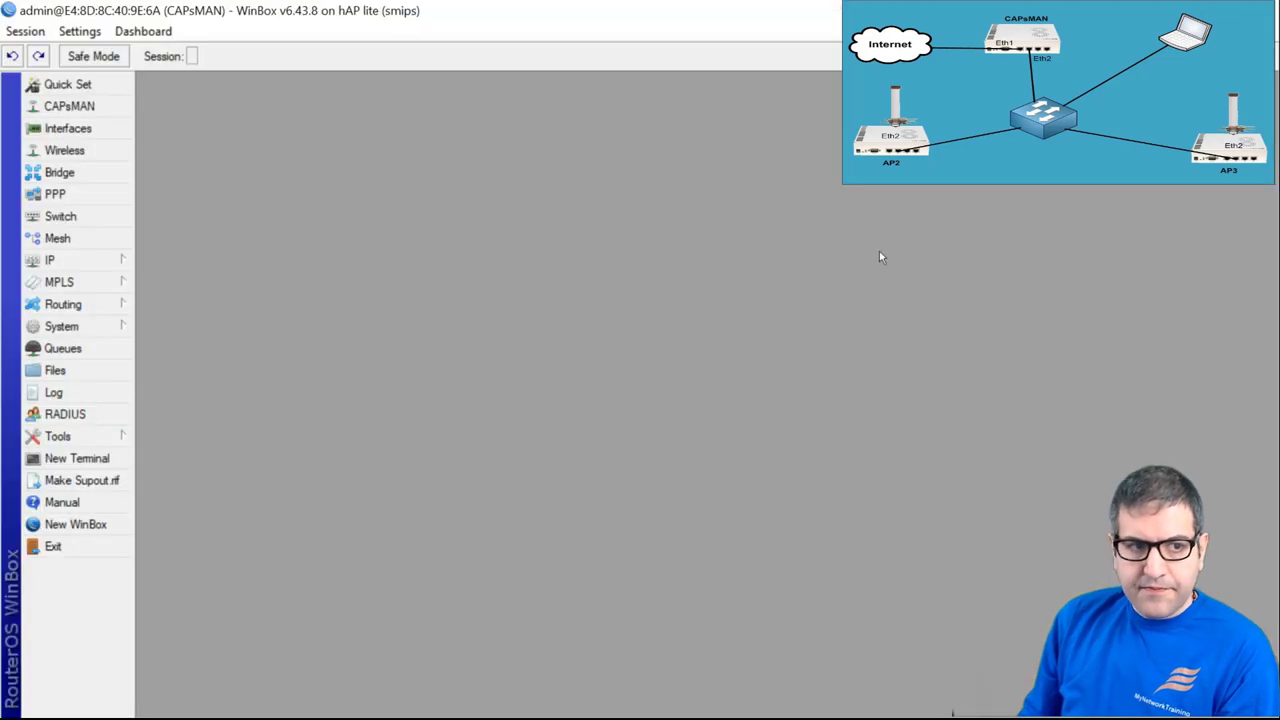
pyautogui.click(68, 107)
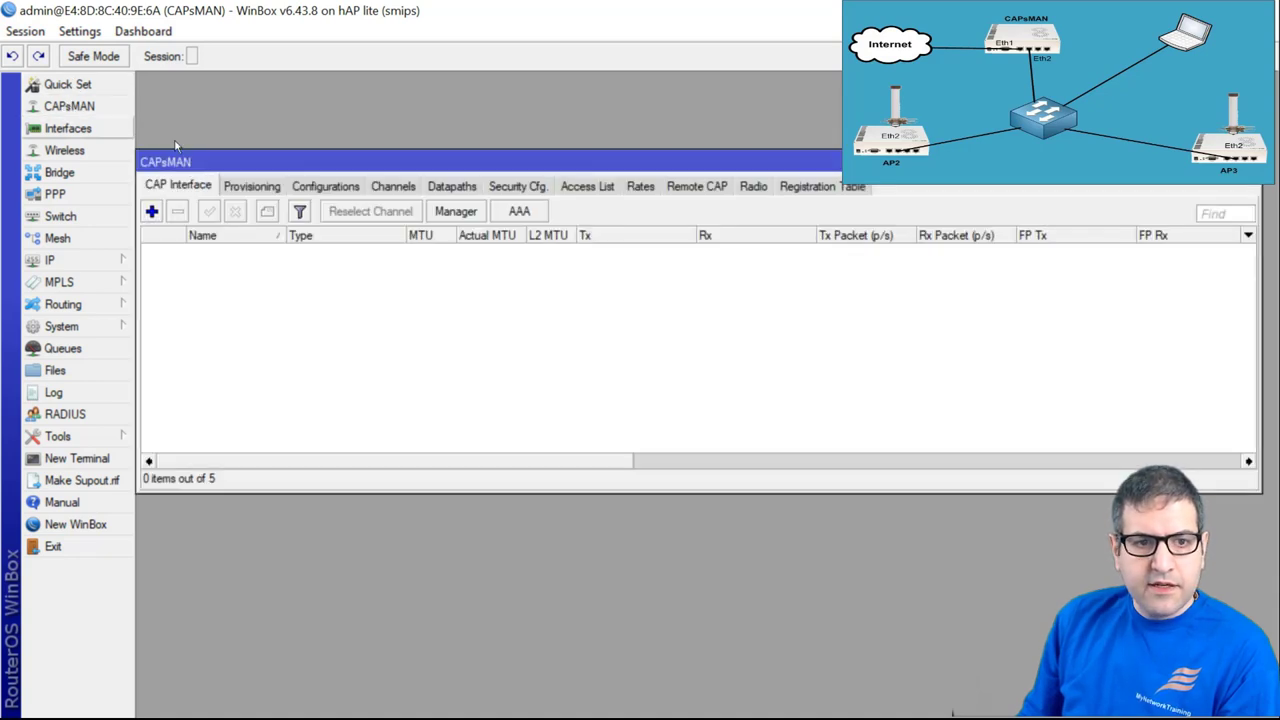
pyautogui.click(460, 213)
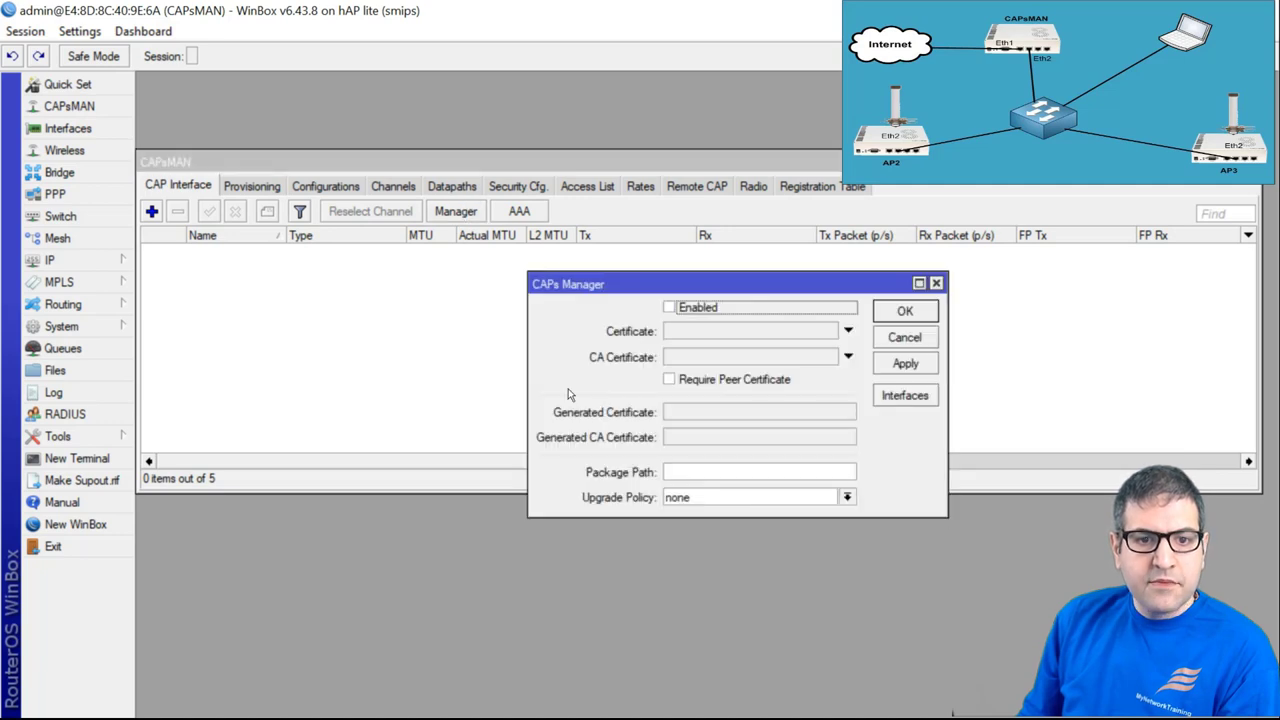
pyautogui.moveTo(688, 287); pyautogui.dragTo(407, 255)
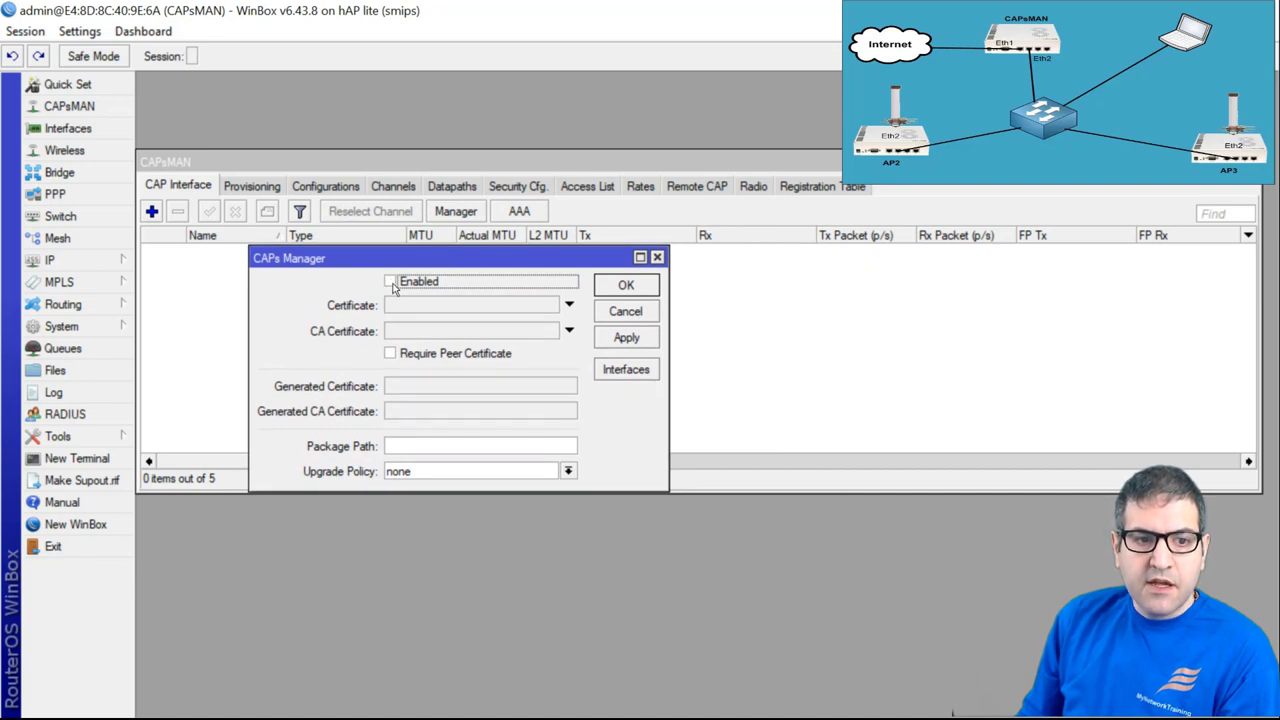
pyautogui.click(391, 283)
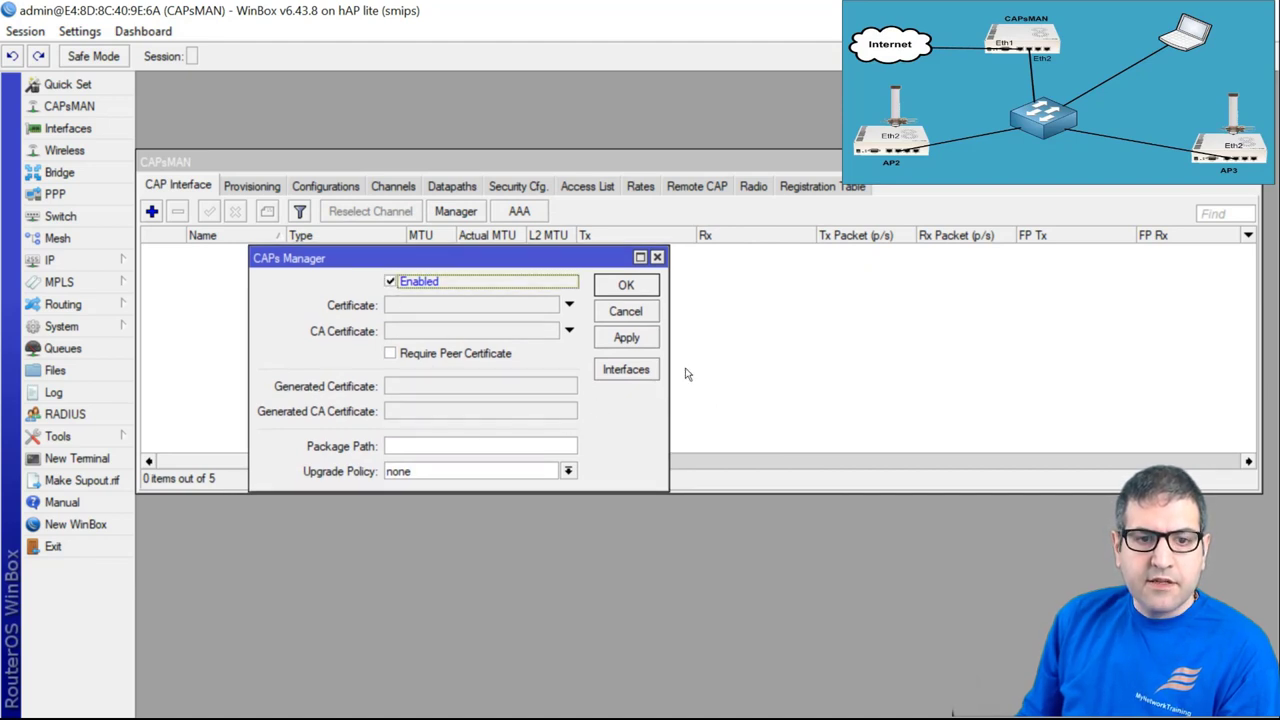
pyautogui.click(625, 341)
pyautogui.click(630, 288)
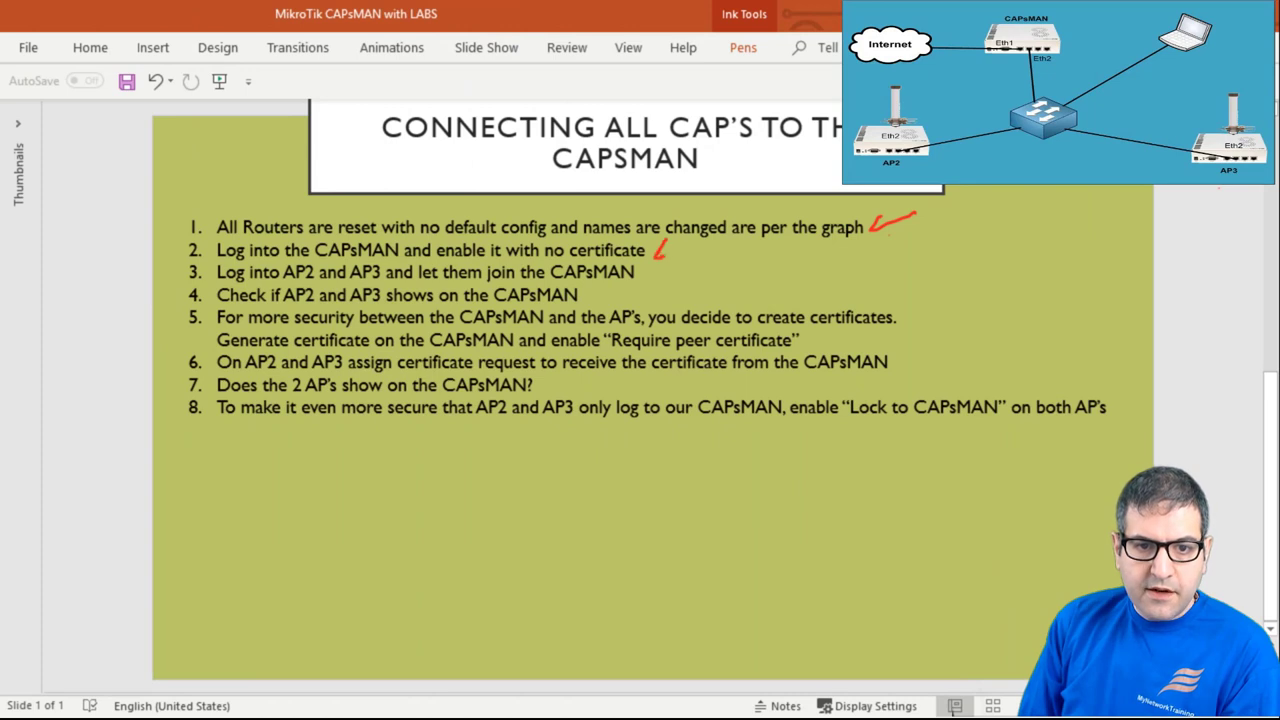
# Draw a red check mark after task 2 on the slide and switch to the OneNote network diagram.
pyautogui.moveTo(656, 257); pyautogui.dragTo(700, 238)
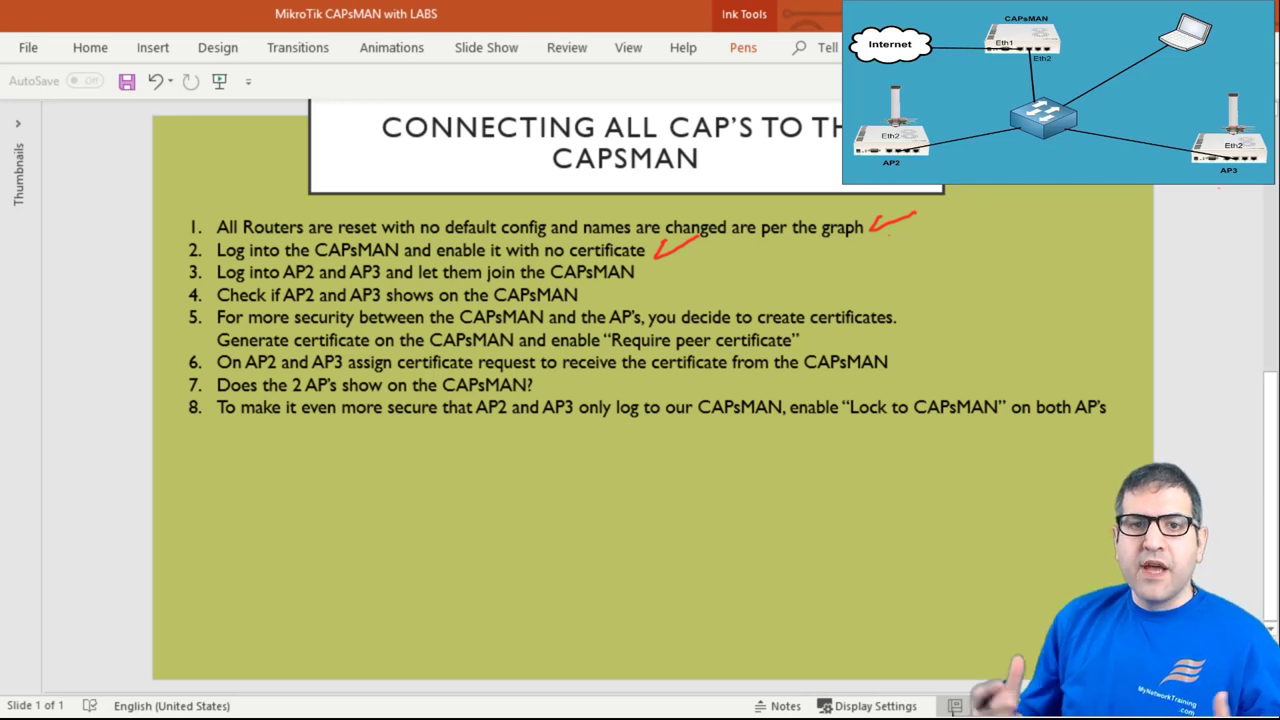
pyautogui.hotkey('alt', 'Tab')
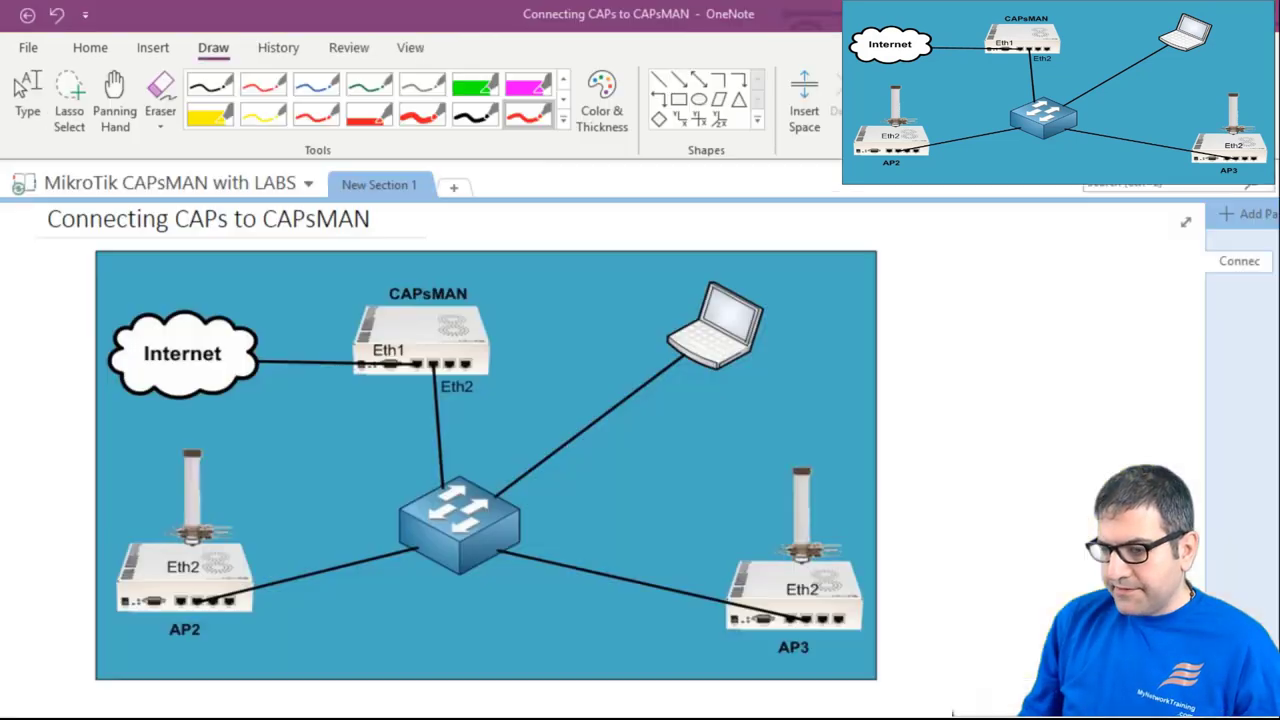
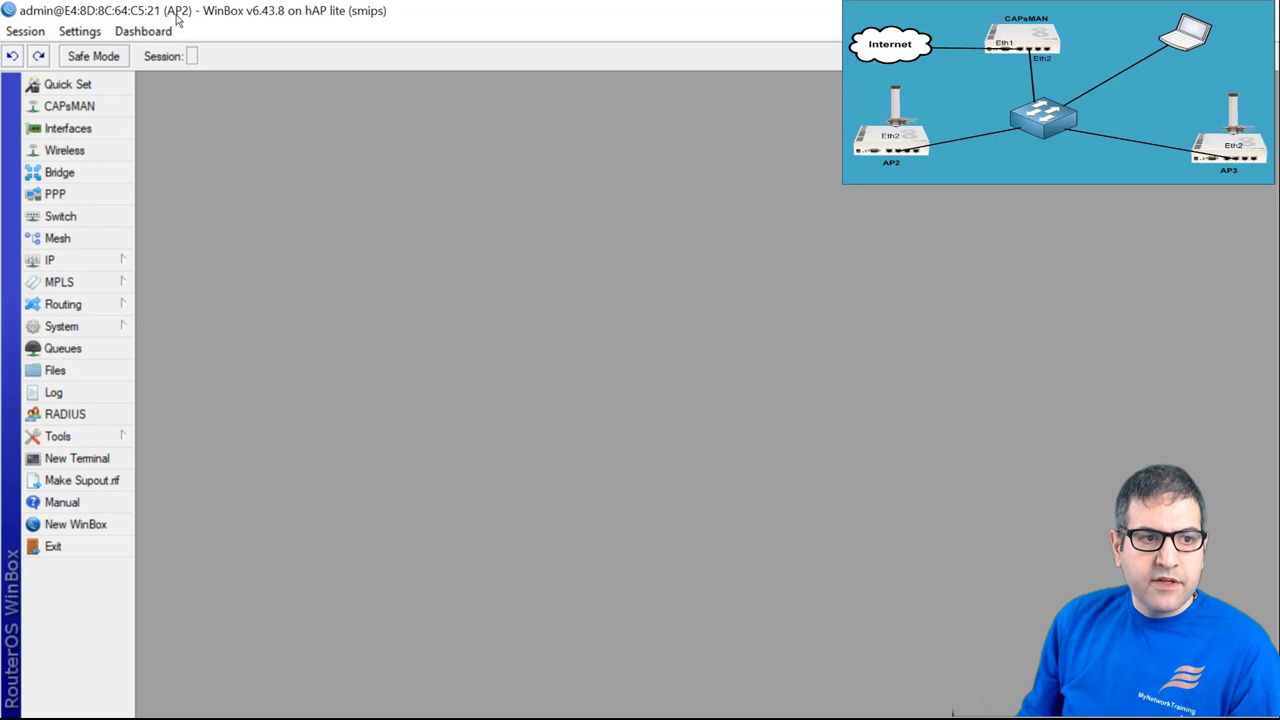
# Enable CAP mode in AP2's wireless settings with wlan1 as the interface and ether2 as the discovery interface.
pyautogui.click(64, 150)
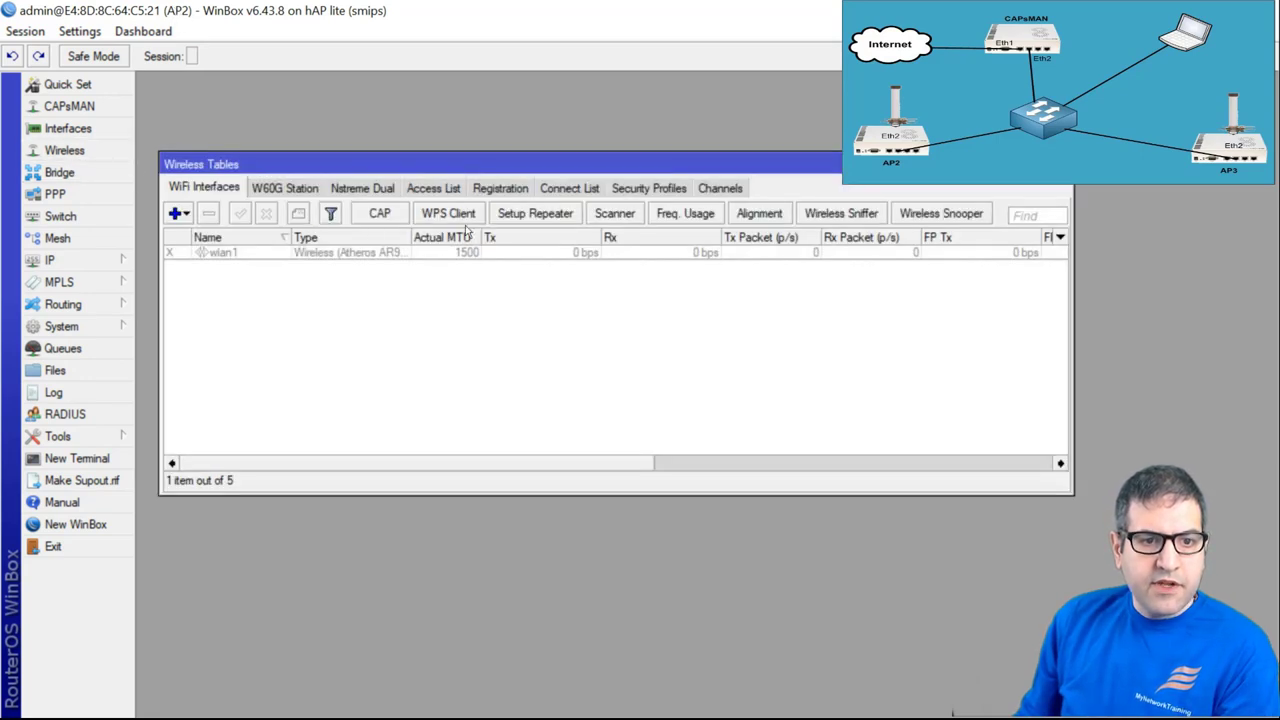
pyautogui.click(367, 218)
pyautogui.moveTo(640, 236); pyautogui.dragTo(340, 246)
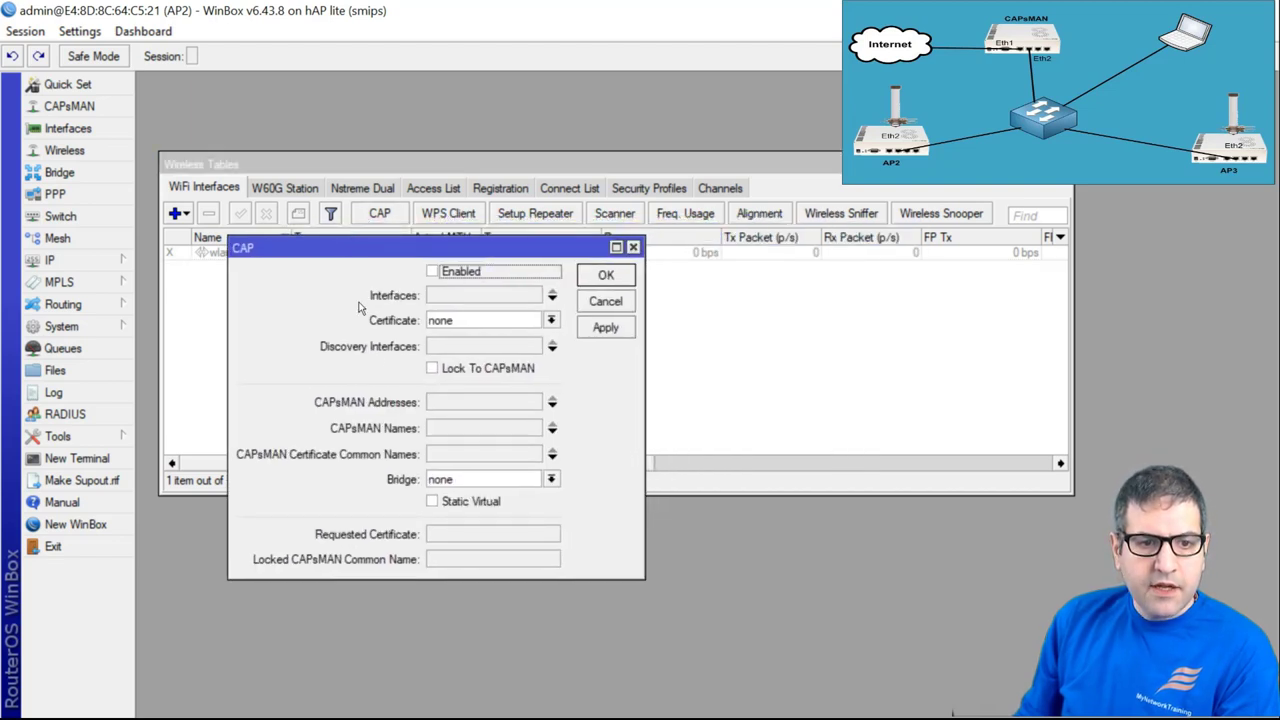
pyautogui.click(432, 272)
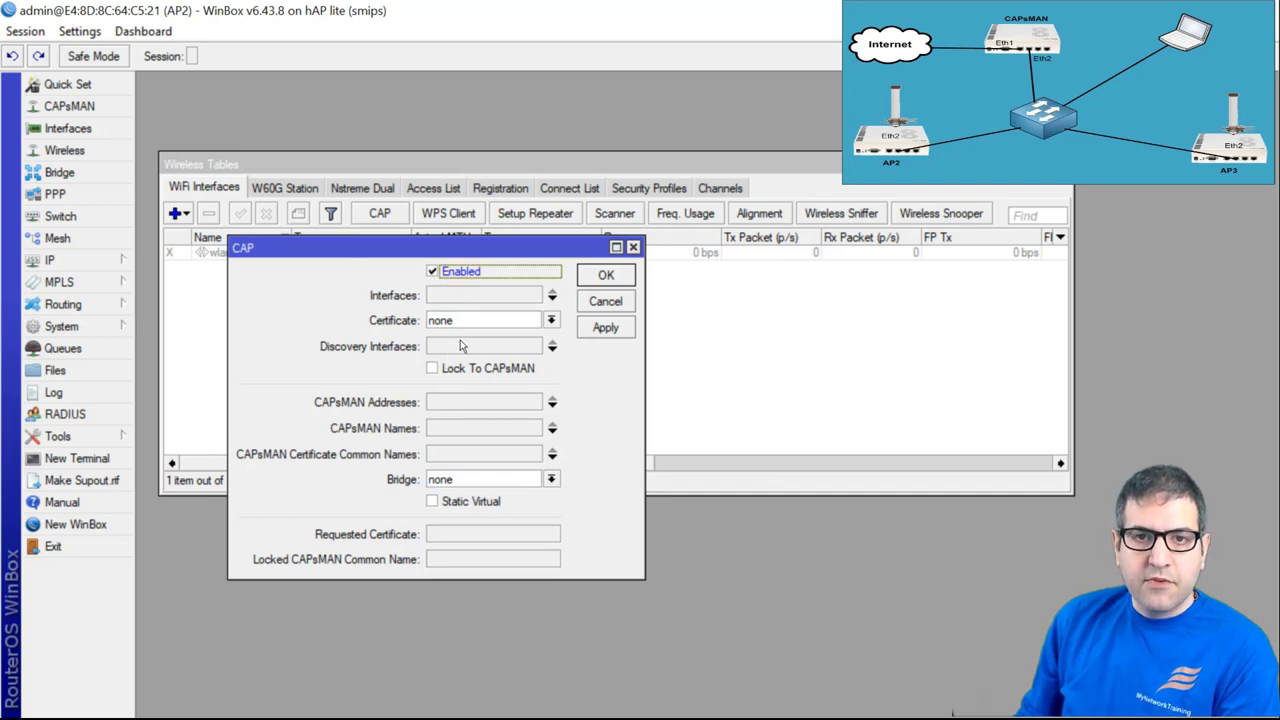
pyautogui.click(515, 297)
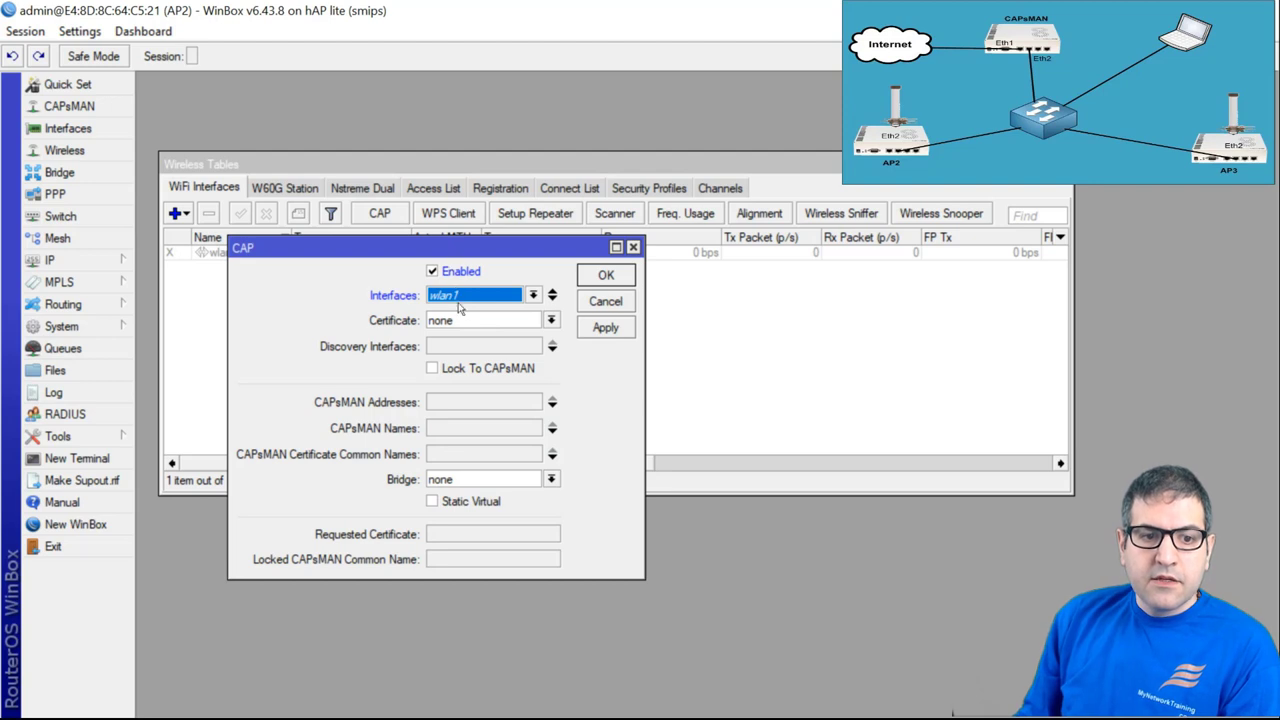
pyautogui.click(491, 347)
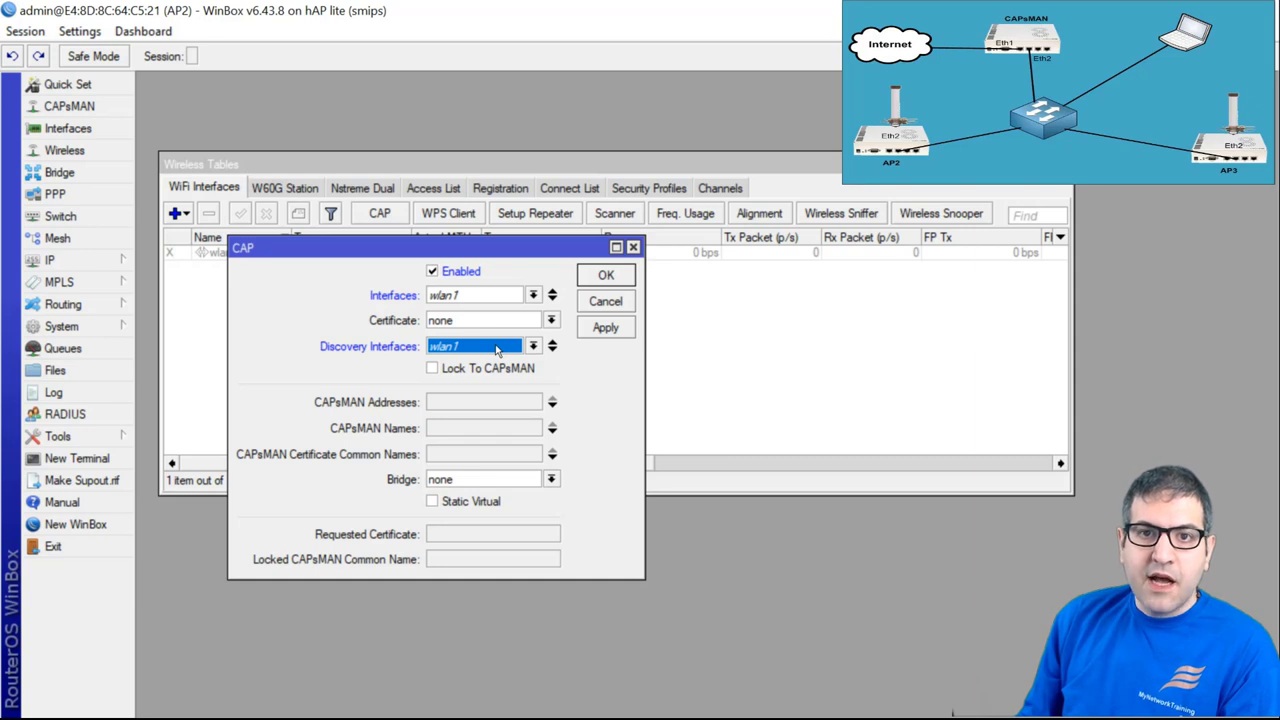
pyautogui.click(496, 348)
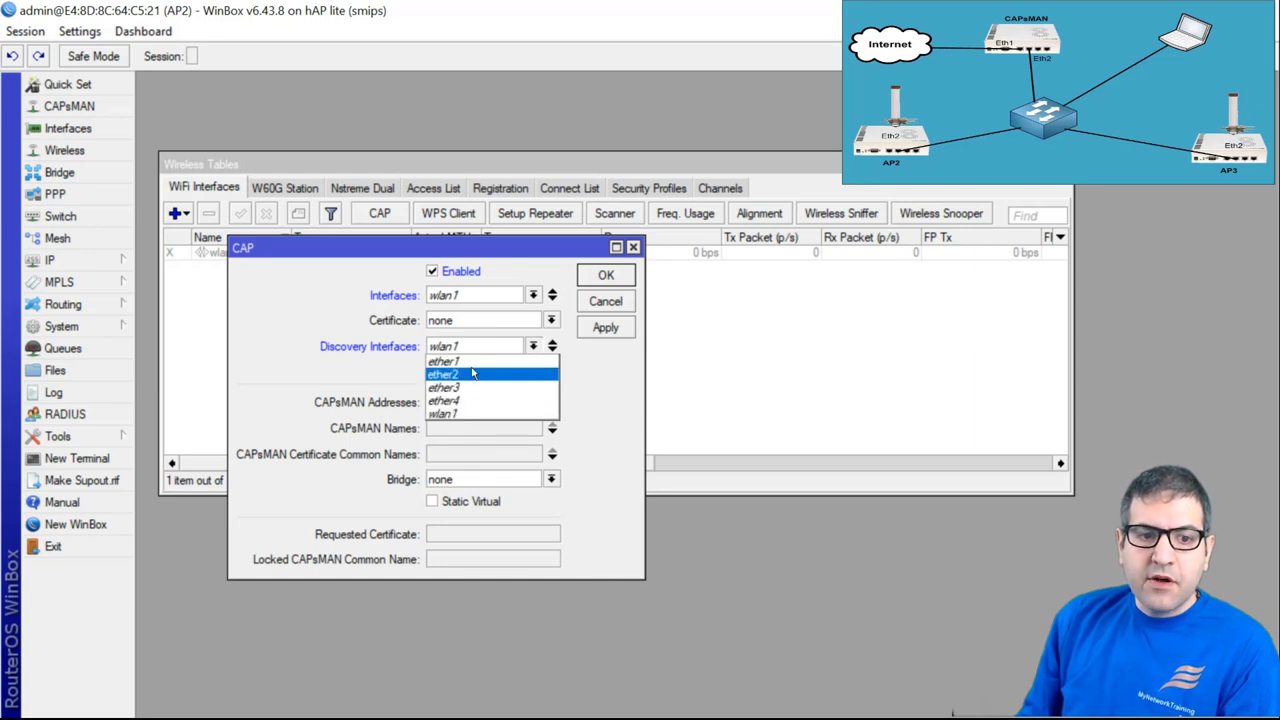
pyautogui.click(473, 375)
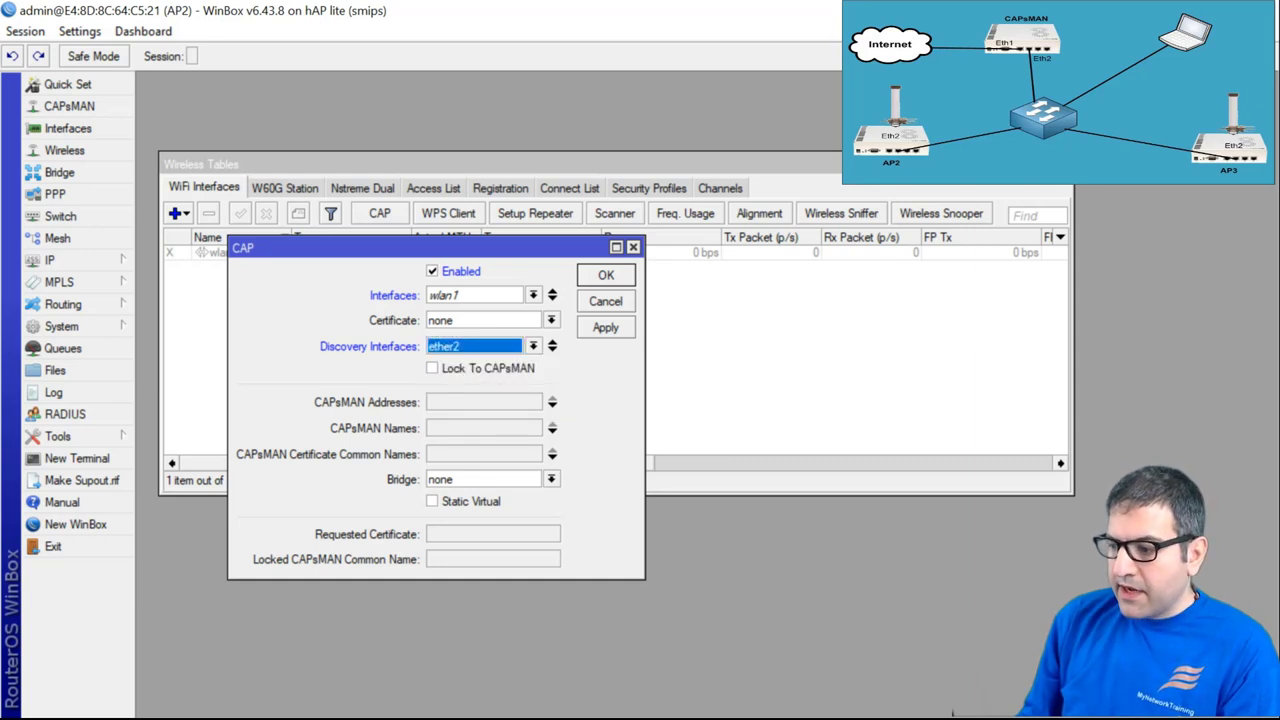
# Switch to the OneNote diagram, bracket AP2's Eth2 label in red and draw an arrow along its link toward the switch.
pyautogui.hotkey('alt', 'Tab')
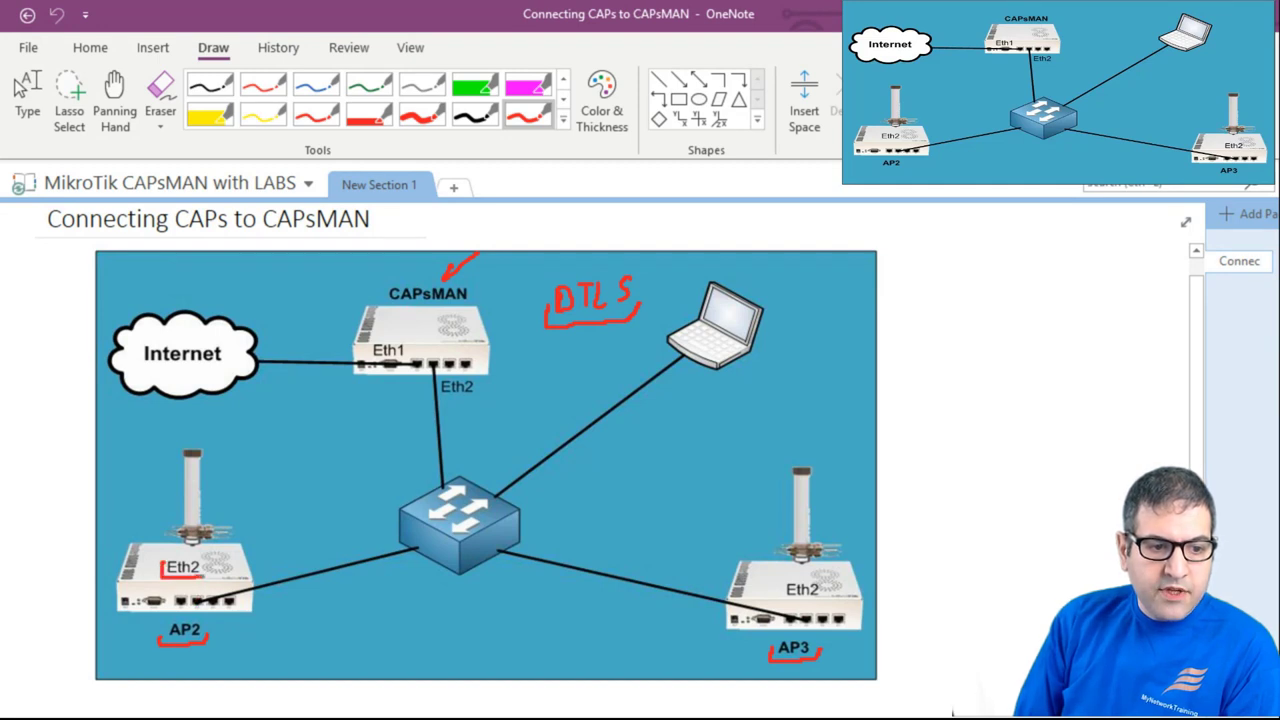
pyautogui.moveTo(204, 577); pyautogui.dragTo(207, 560)
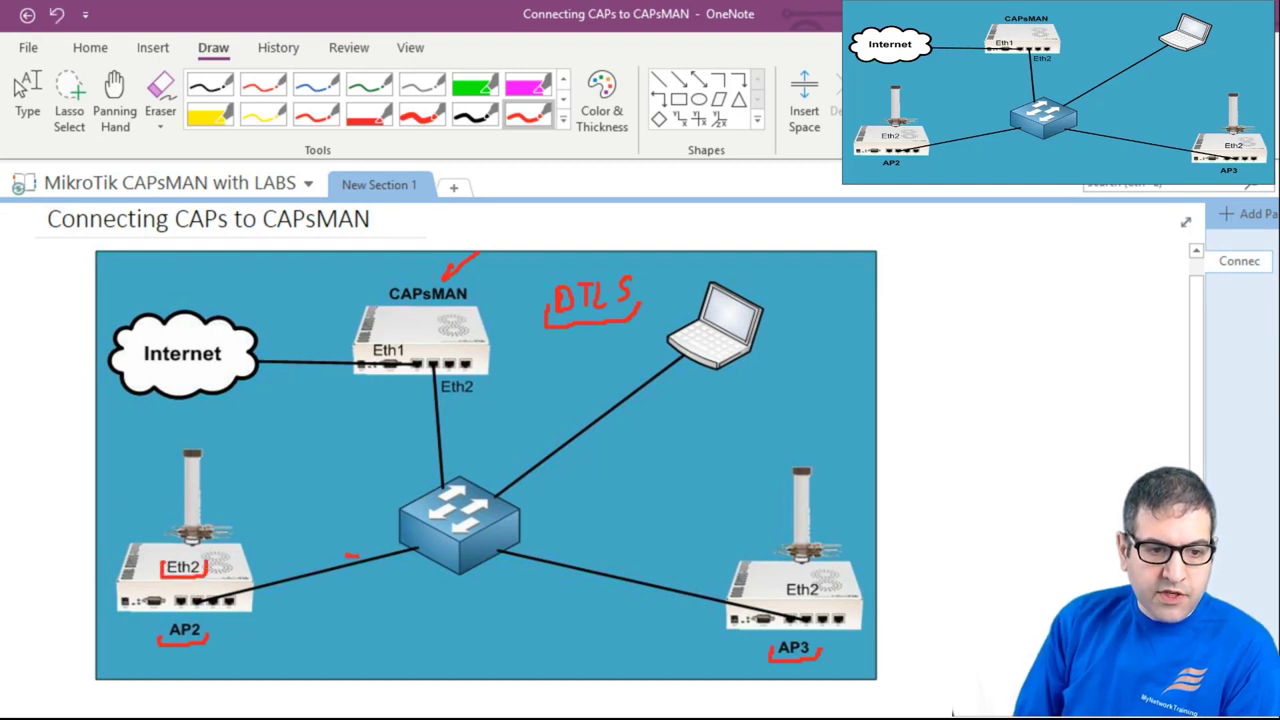
pyautogui.moveTo(361, 545); pyautogui.dragTo(378, 556)
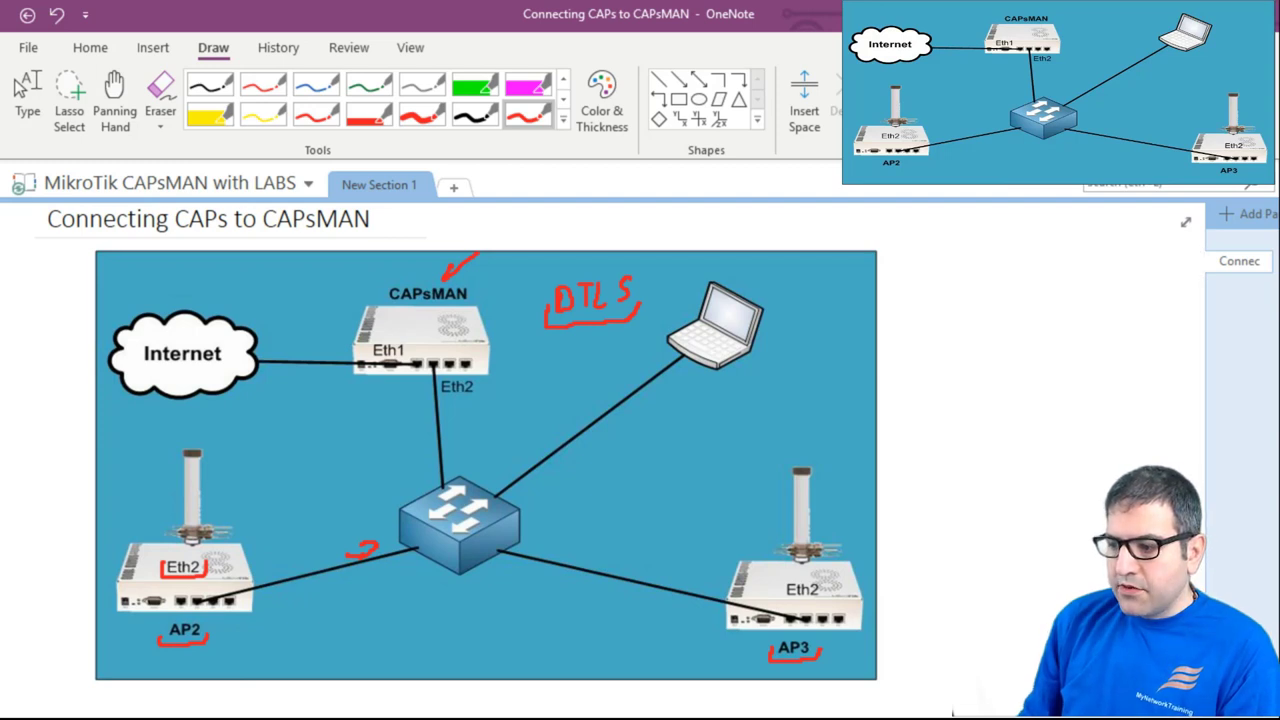
# Return to WinBox, save AP2's CAP settings and select its wlan1 interface in the wireless table.
pyautogui.hotkey('alt', 'Tab')
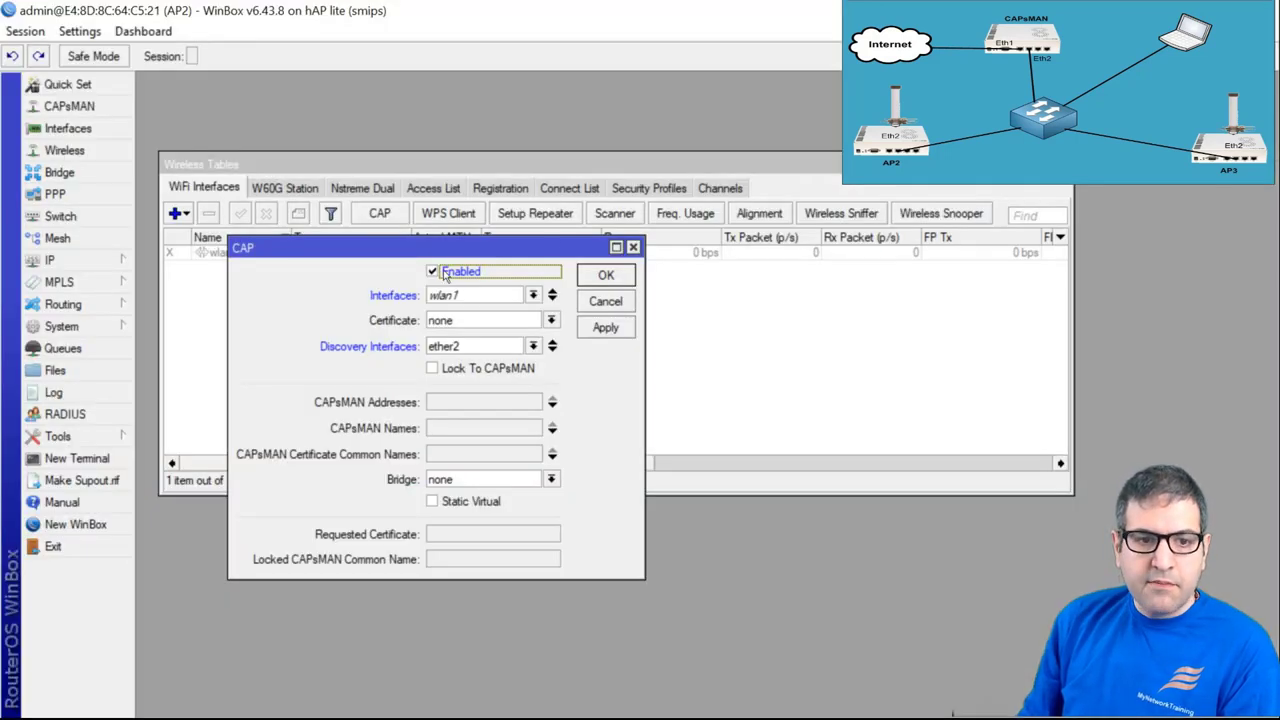
pyautogui.click(607, 275)
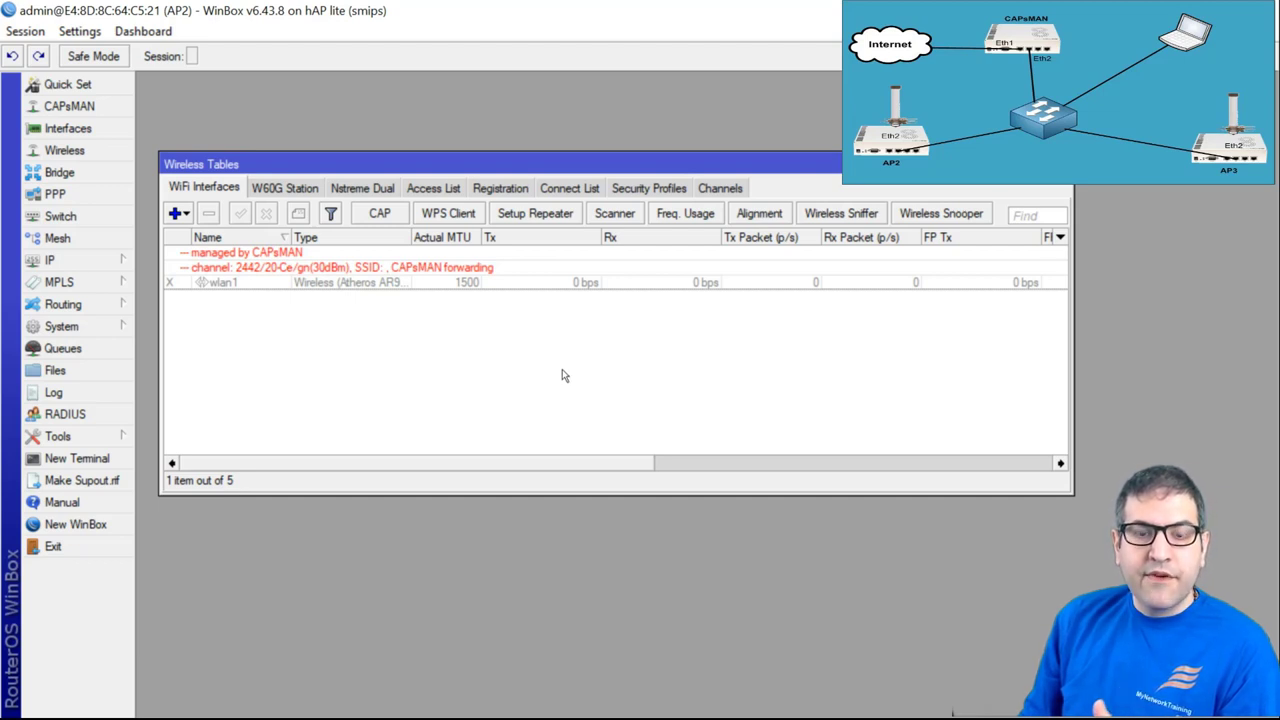
pyautogui.click(316, 287)
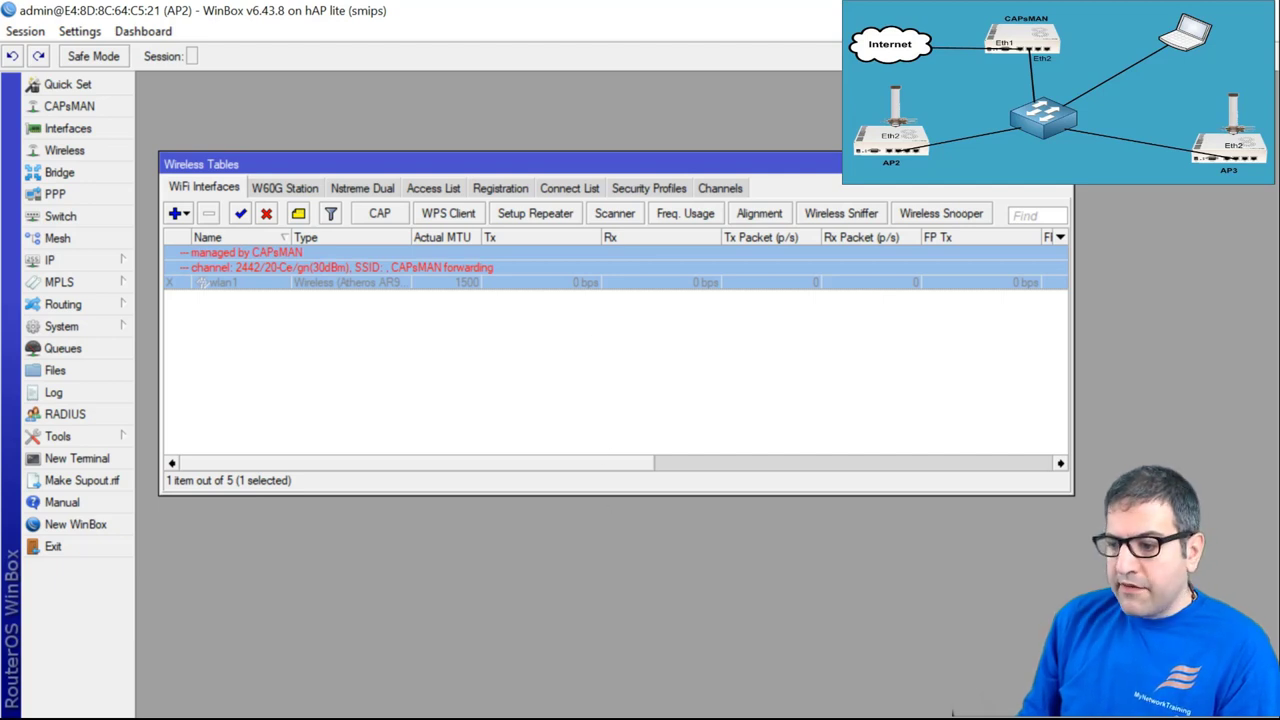
# Switch to the CAPsMAN router's WinBox session and check the CAP interface list for AP2's entry.
pyautogui.hotkey('alt', 'Tab')
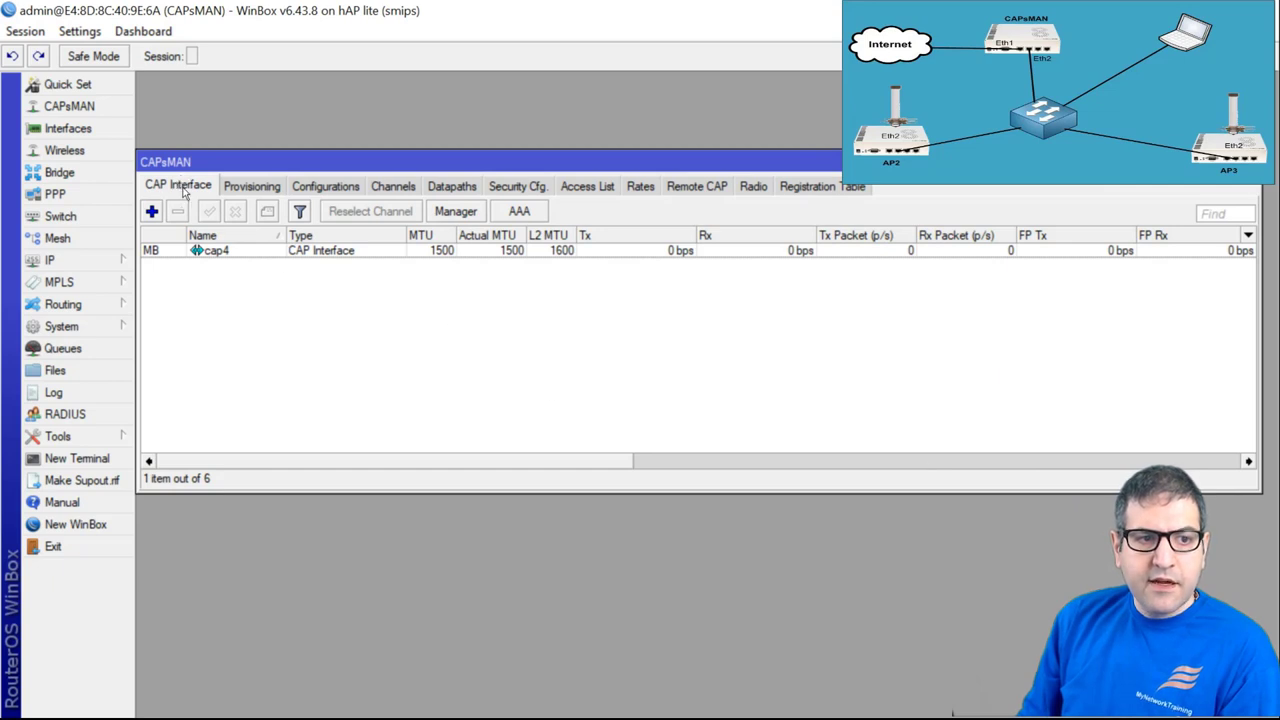
pyautogui.click(223, 254)
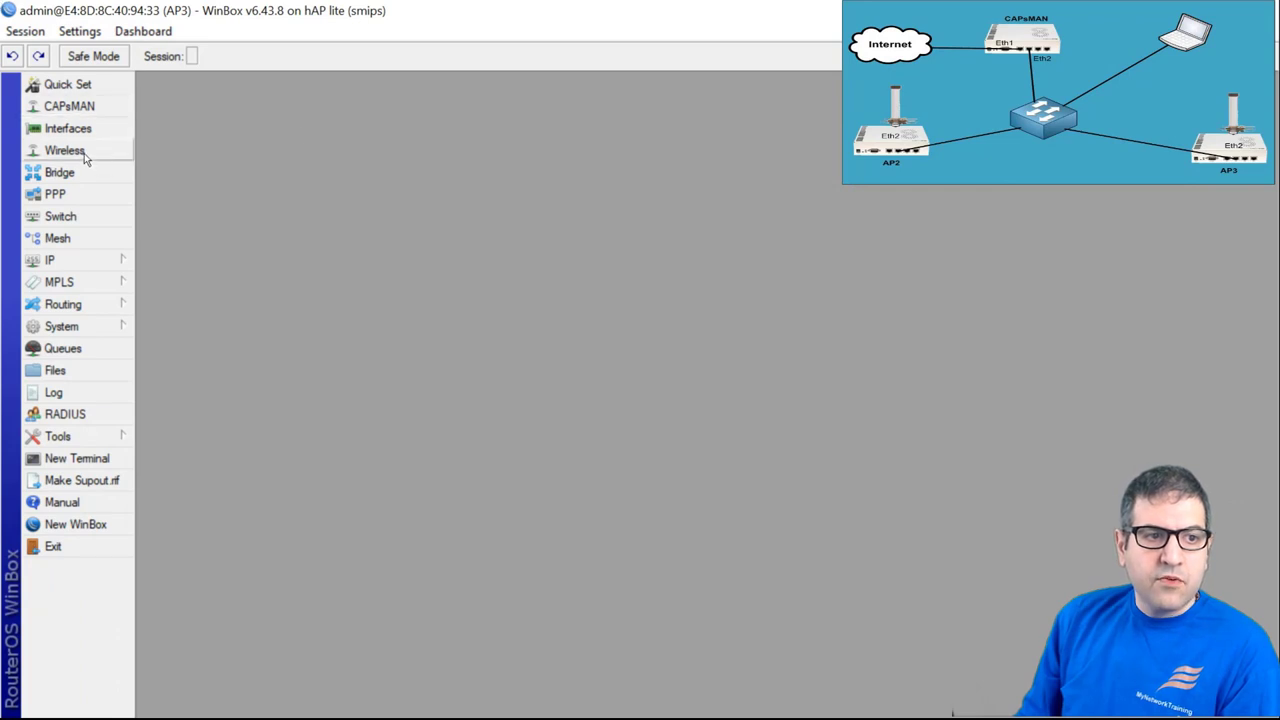
# In the AP3 session, enable CAP mode with wlan1 as the interface and ether2 as the discovery interface, and save the settings.
pyautogui.click(90, 158)
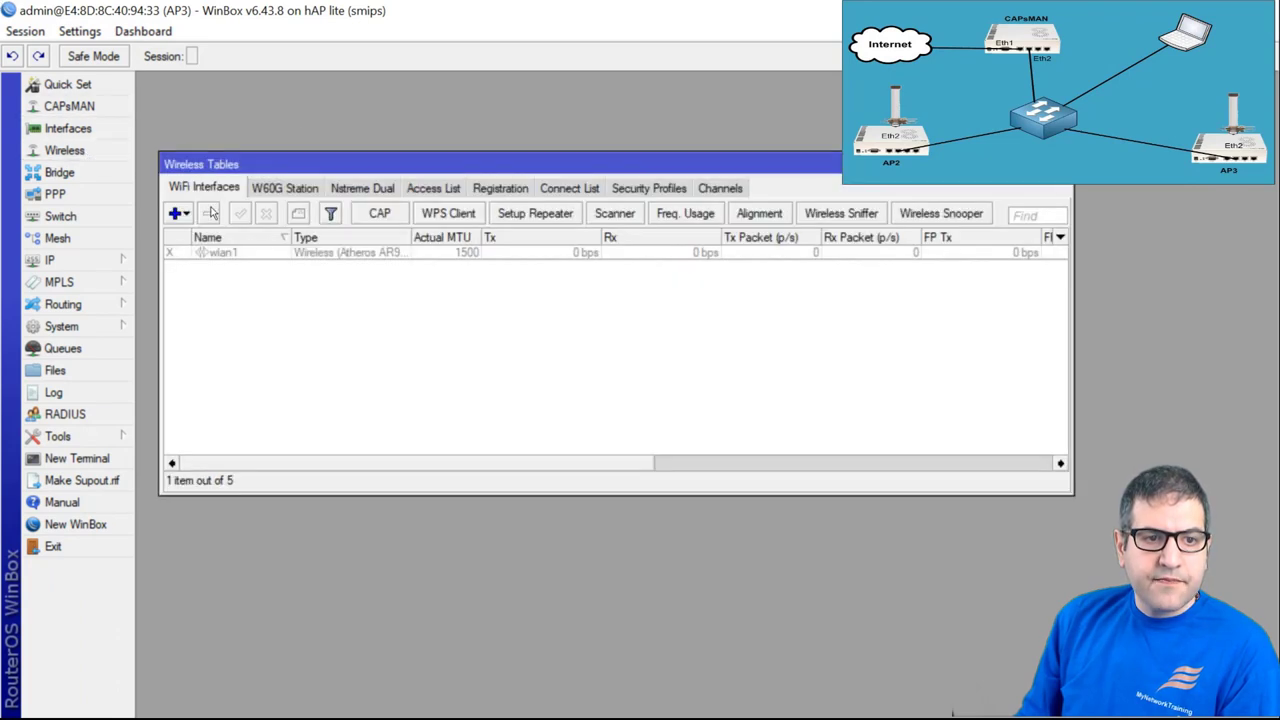
pyautogui.click(378, 214)
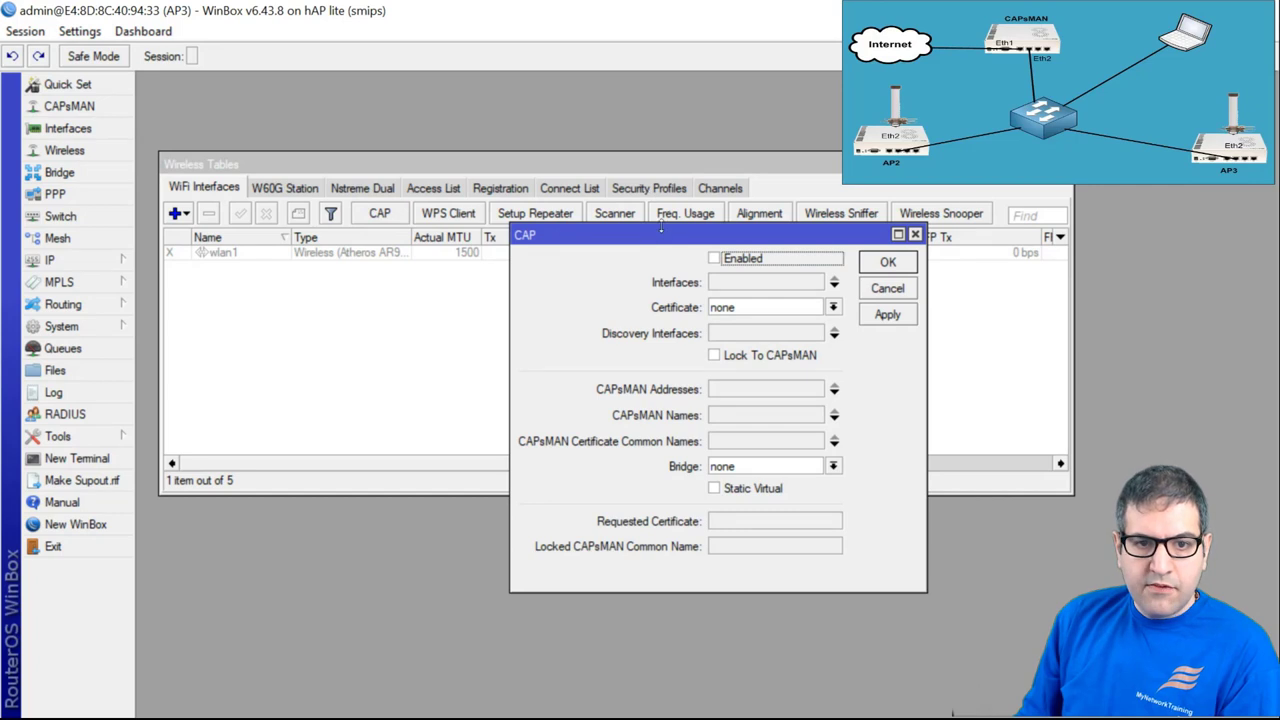
pyautogui.moveTo(662, 229); pyautogui.dragTo(475, 189)
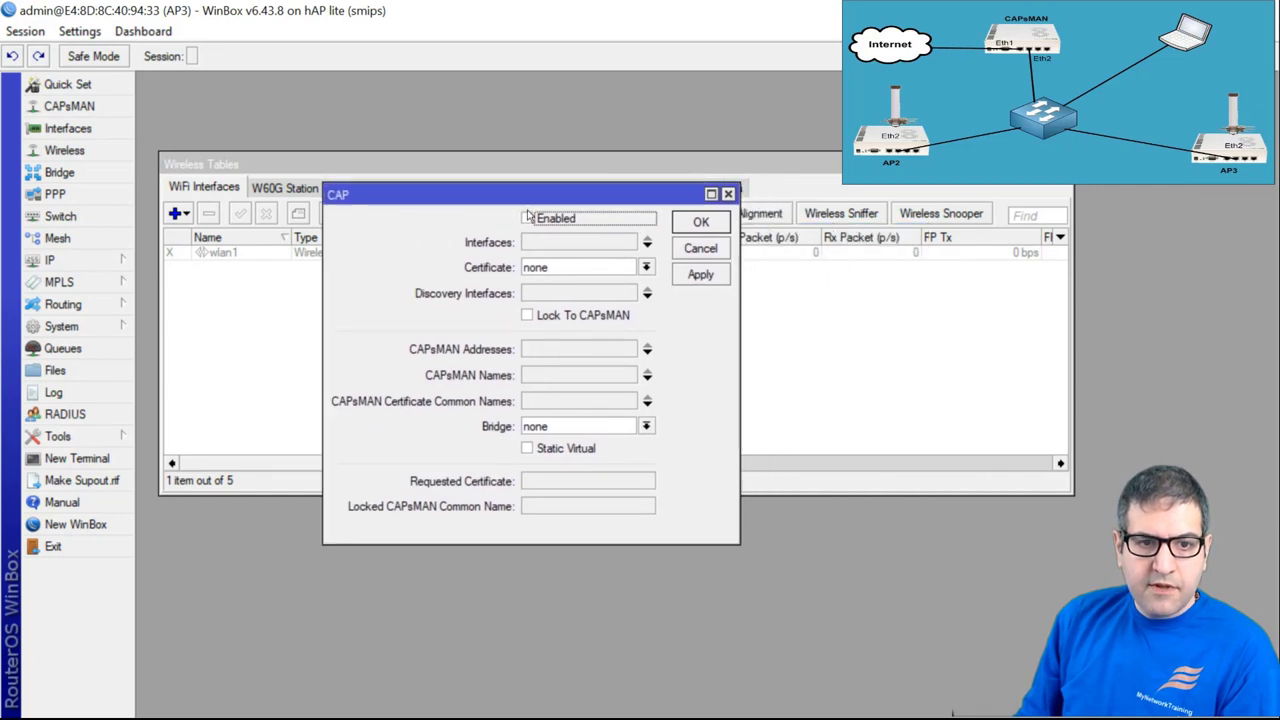
pyautogui.click(529, 218)
pyautogui.click(585, 242)
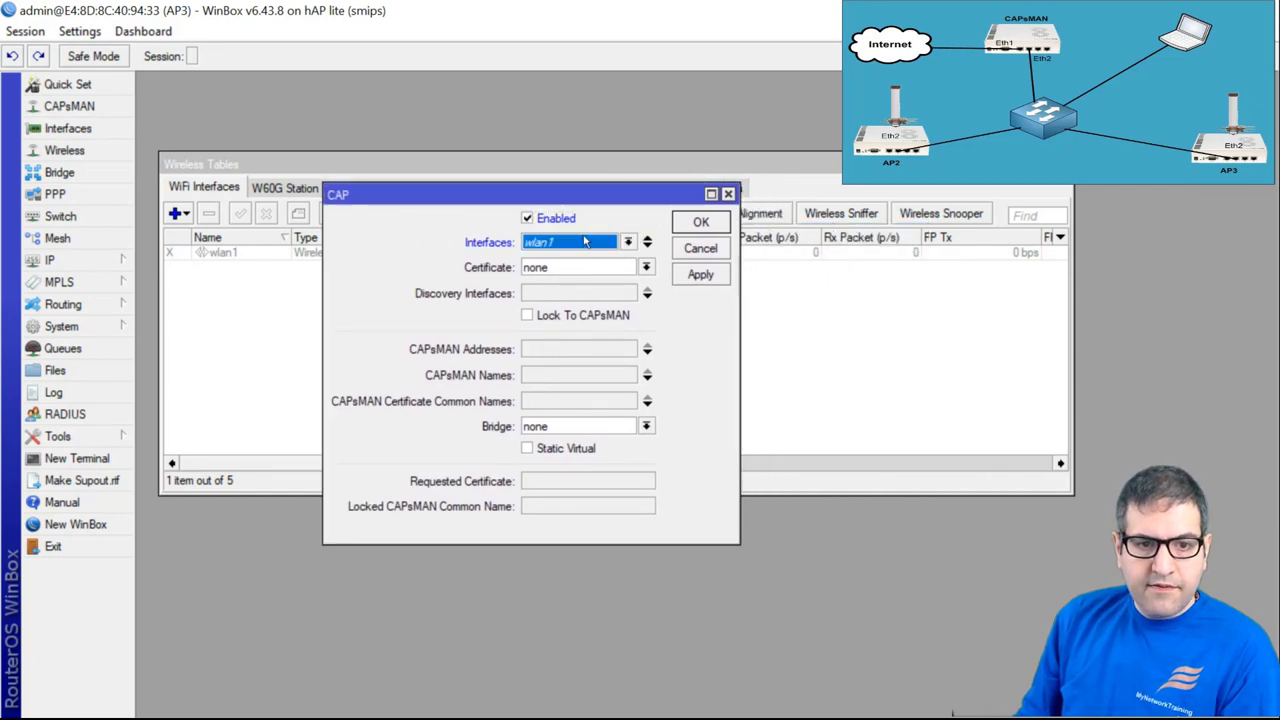
pyautogui.click(648, 247)
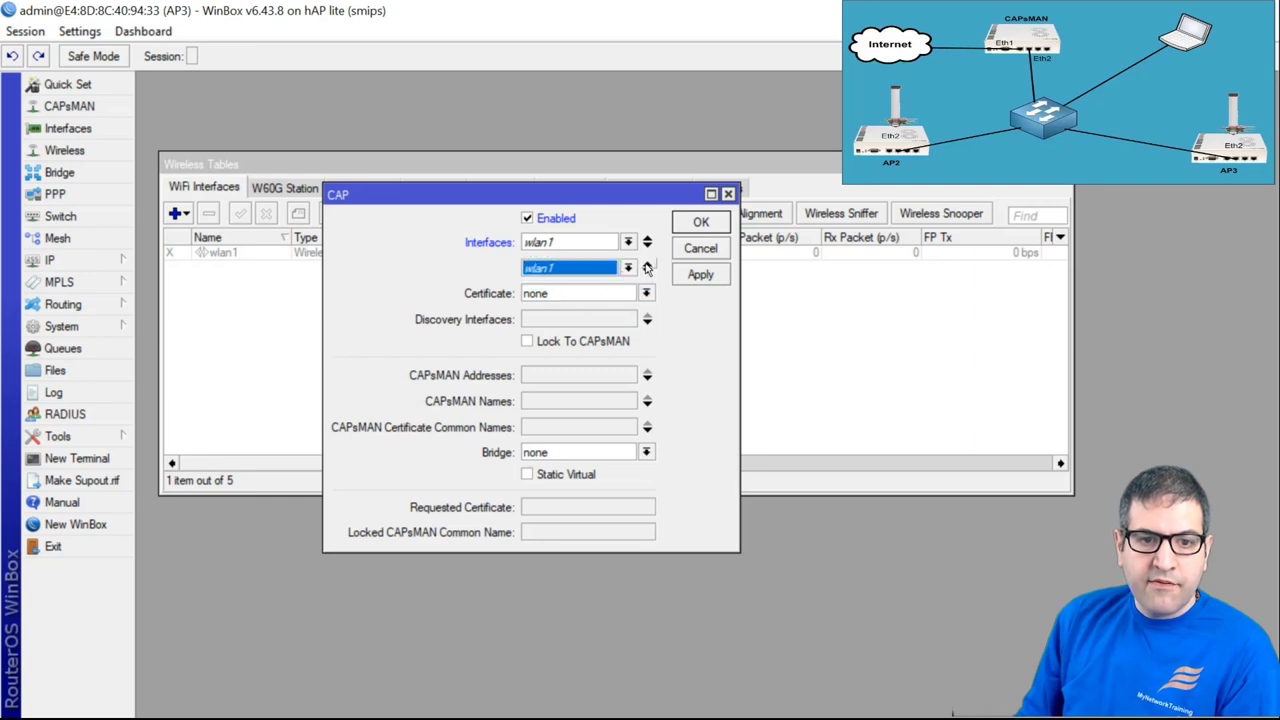
pyautogui.click(647, 264)
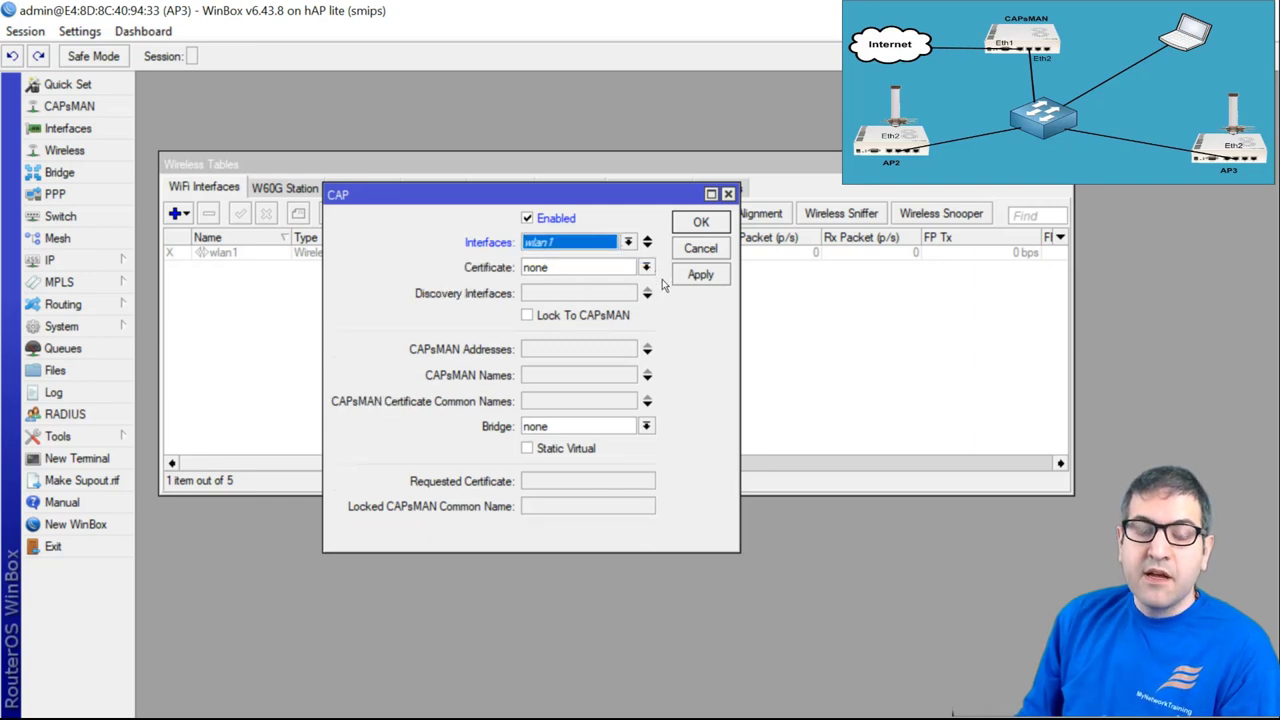
pyautogui.click(550, 293)
pyautogui.click(562, 296)
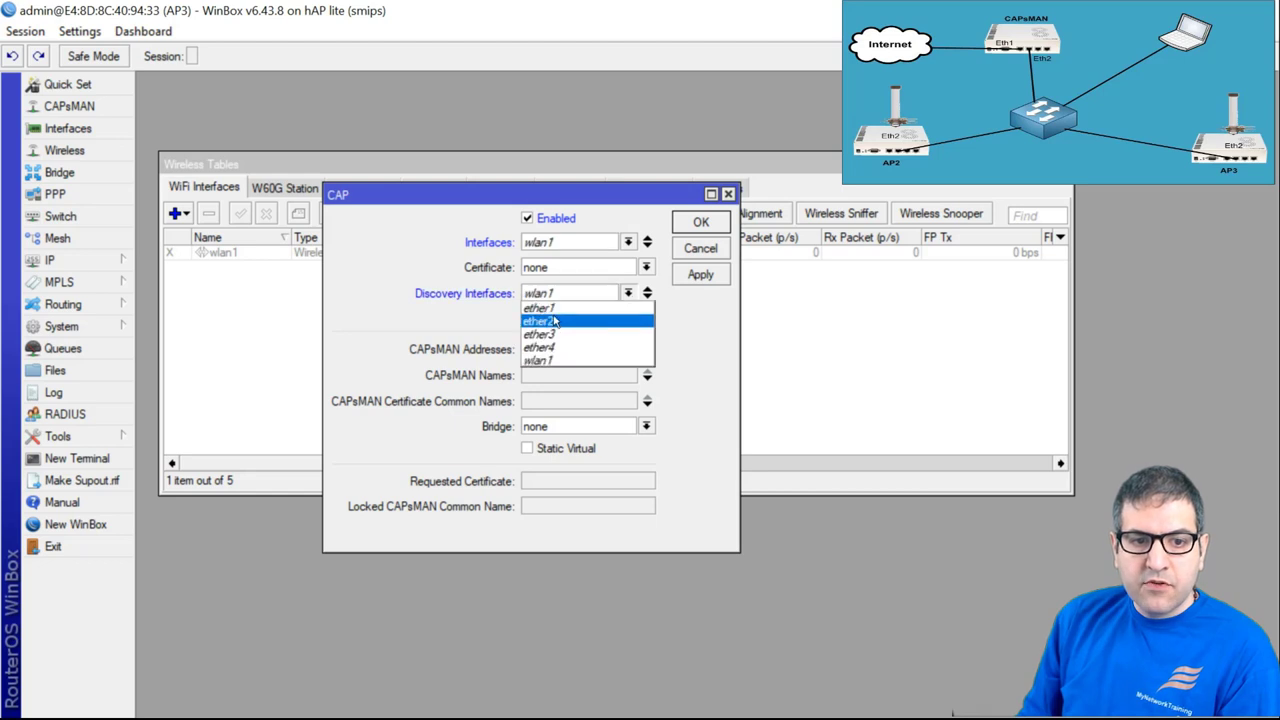
pyautogui.click(550, 323)
pyautogui.click(706, 223)
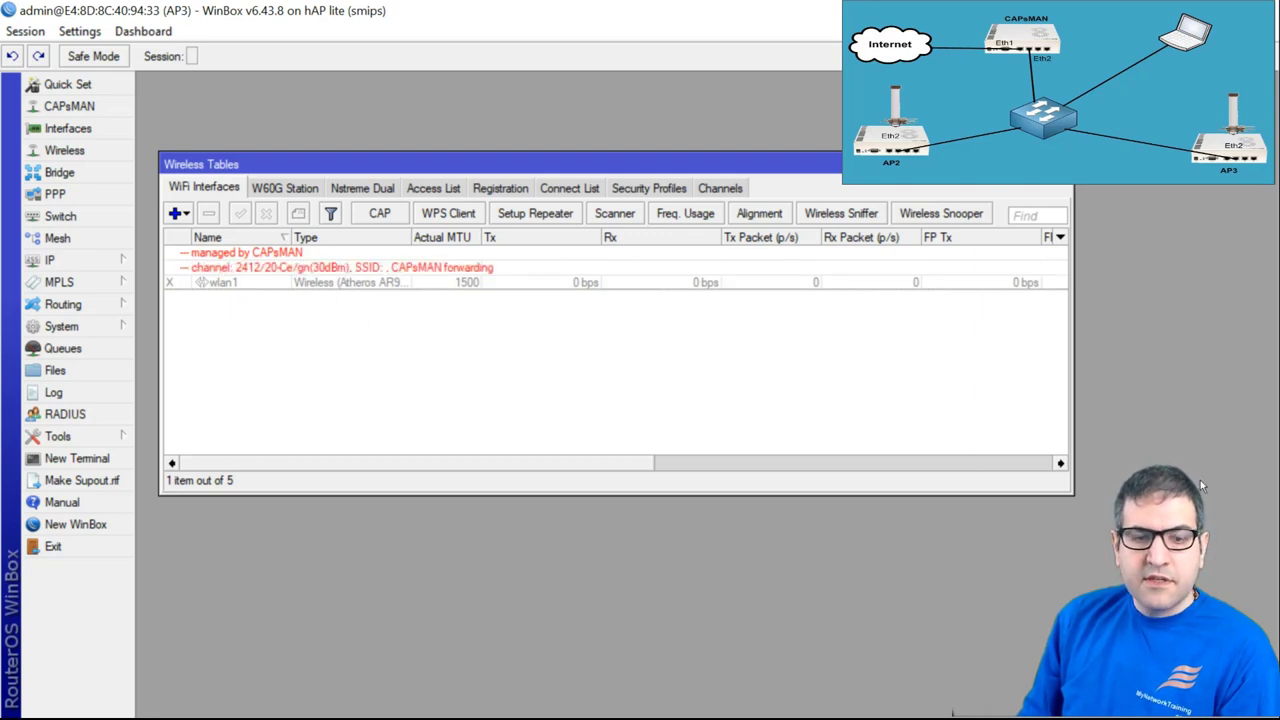
# Switch to the CAPsMAN router's session and check the CAP interface list for entries from both access points.
pyautogui.hotkey('alt', 'Tab')
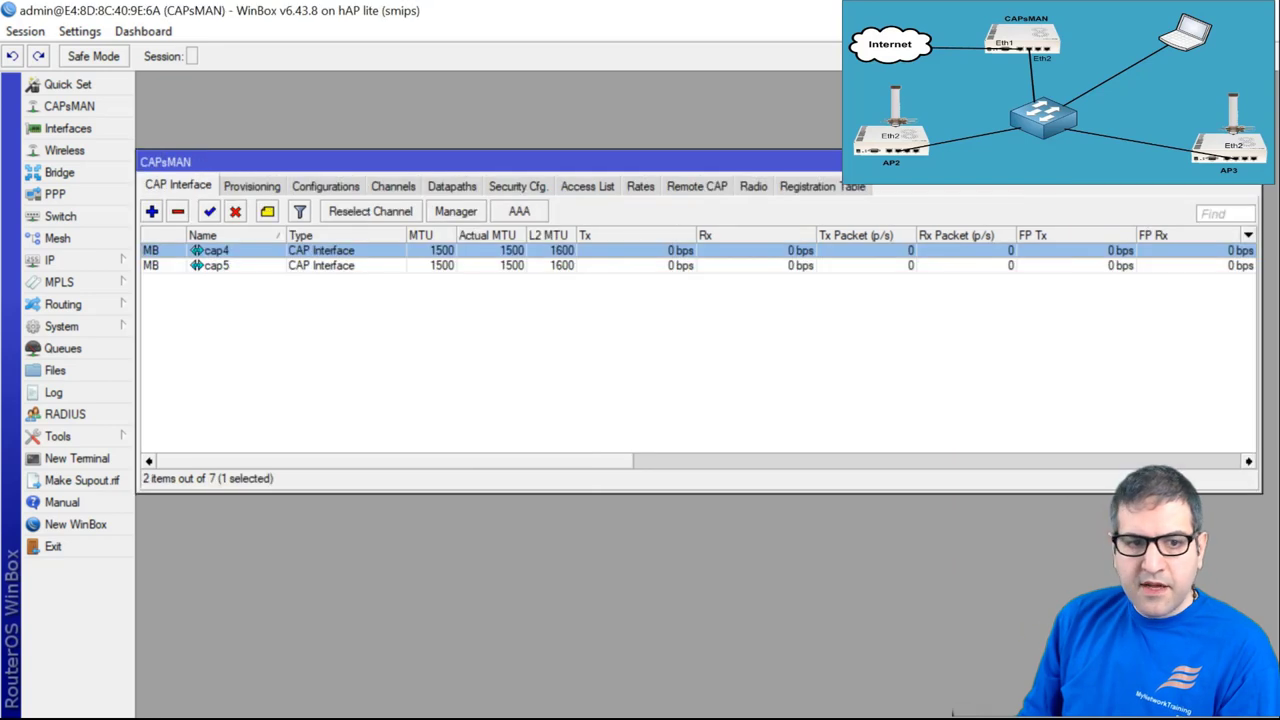
pyautogui.click(215, 266)
pyautogui.click(220, 251)
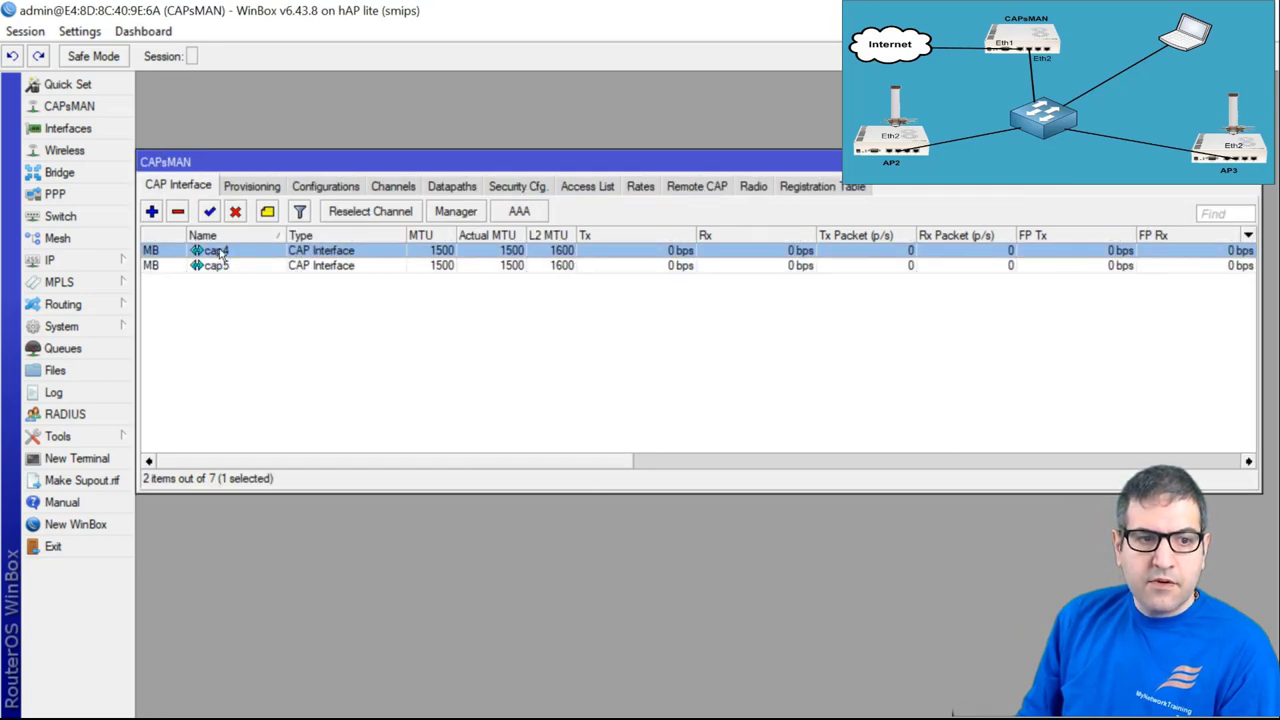
pyautogui.click(227, 266)
pyautogui.click(225, 254)
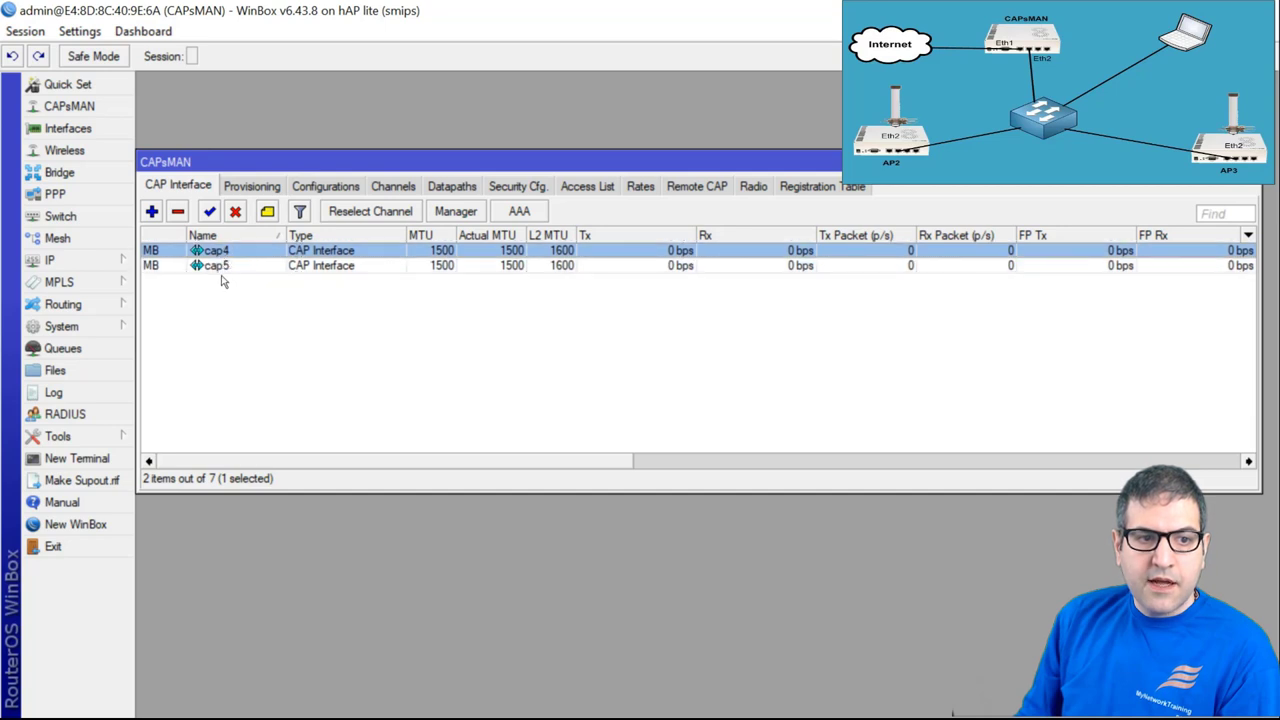
pyautogui.click(221, 279)
pyautogui.click(220, 267)
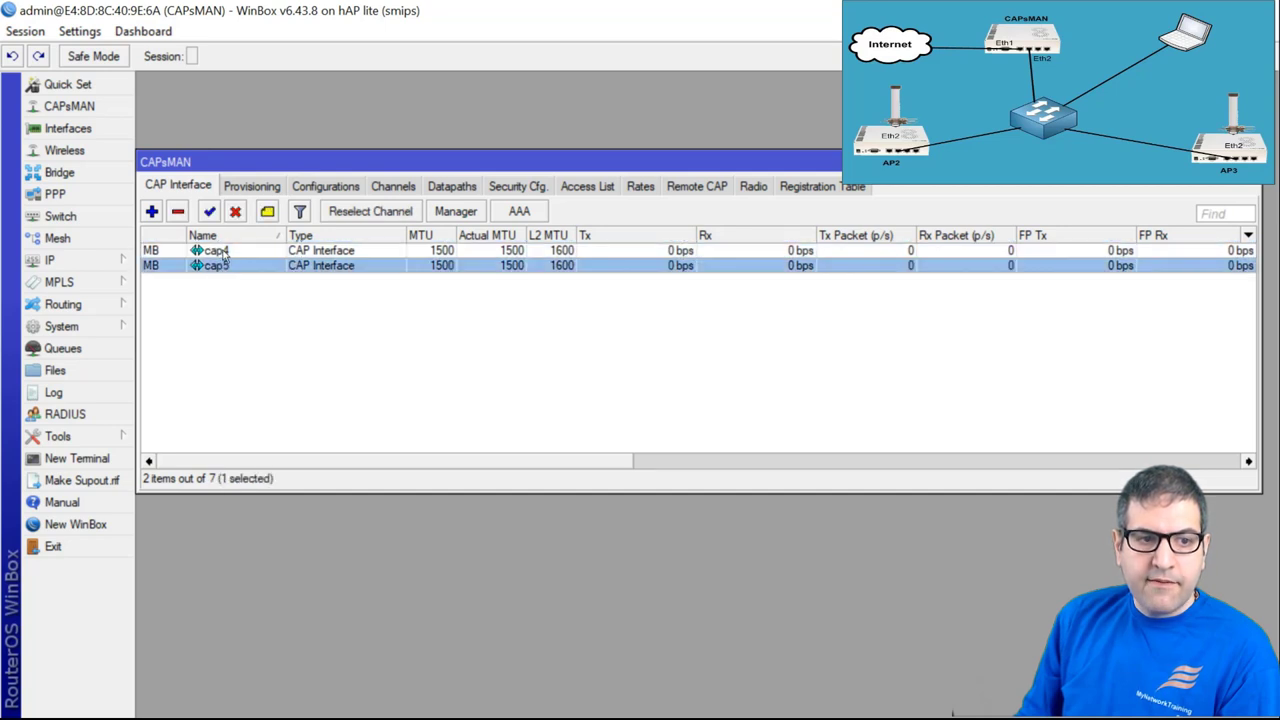
pyautogui.click(215, 252)
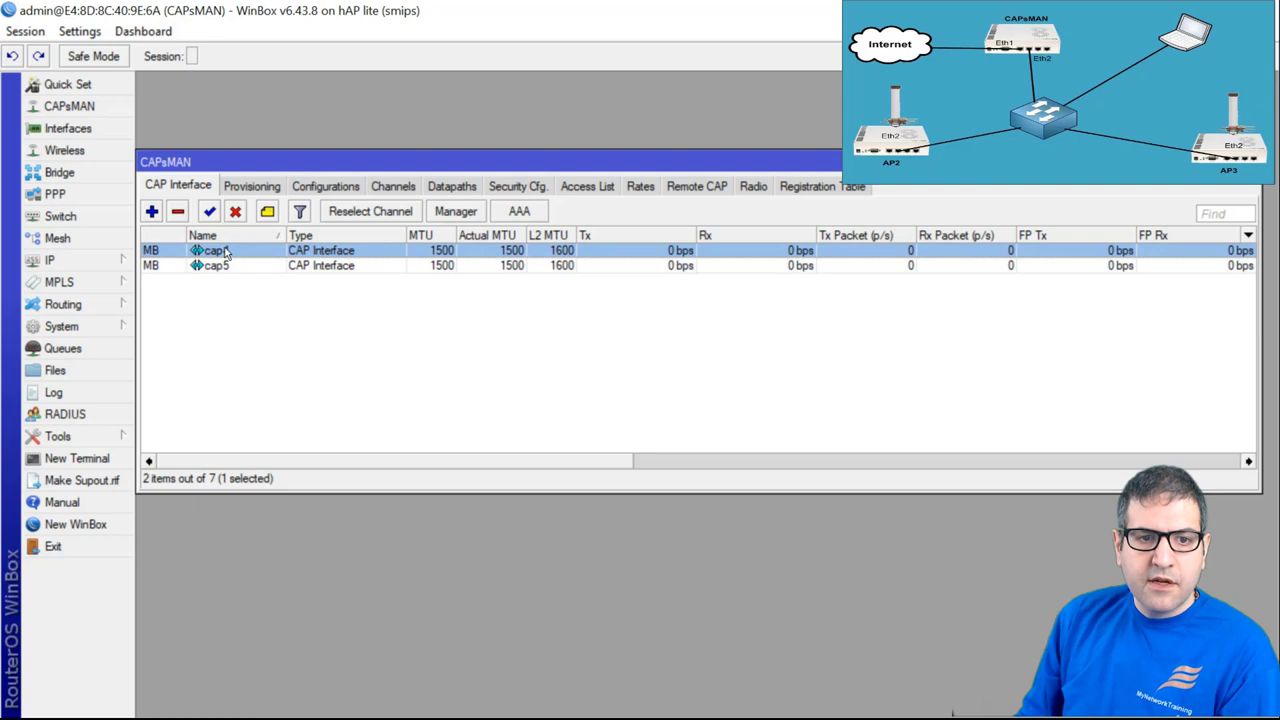
# Rename the cap4 CAP interface as AP2.
pyautogui.doubleClick(222, 254)
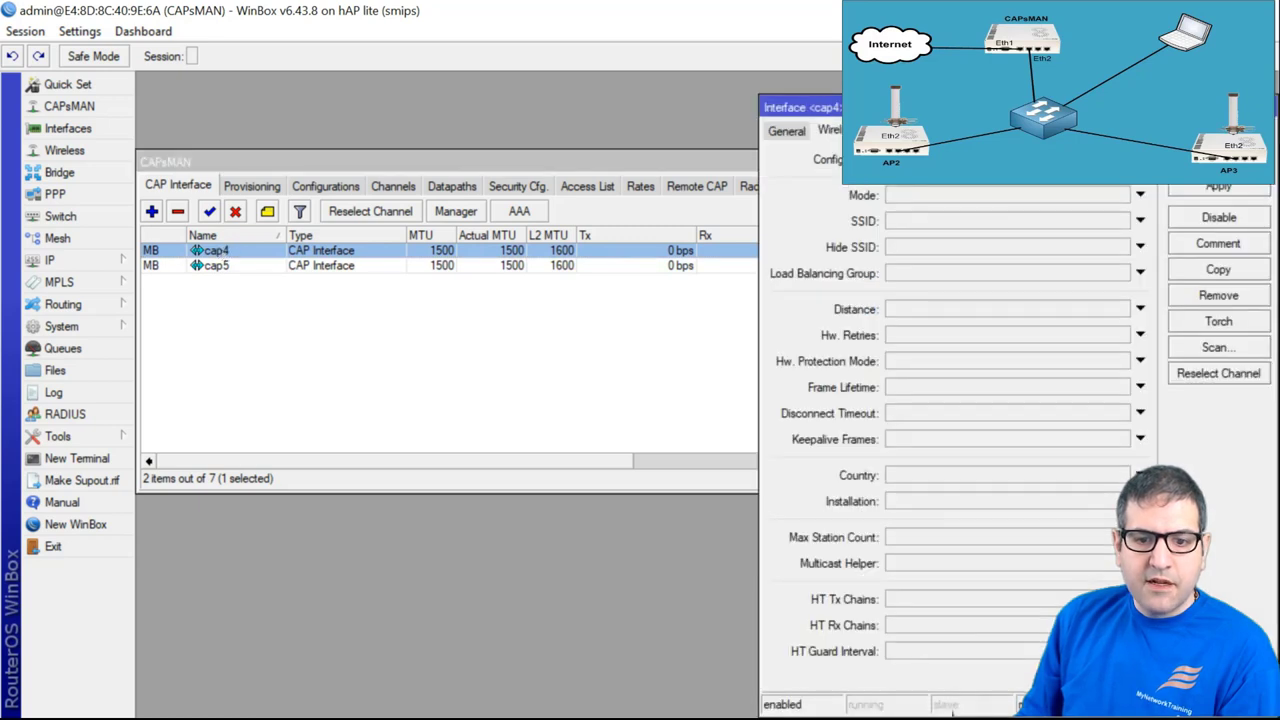
pyautogui.moveTo(935, 99); pyautogui.dragTo(580, 72)
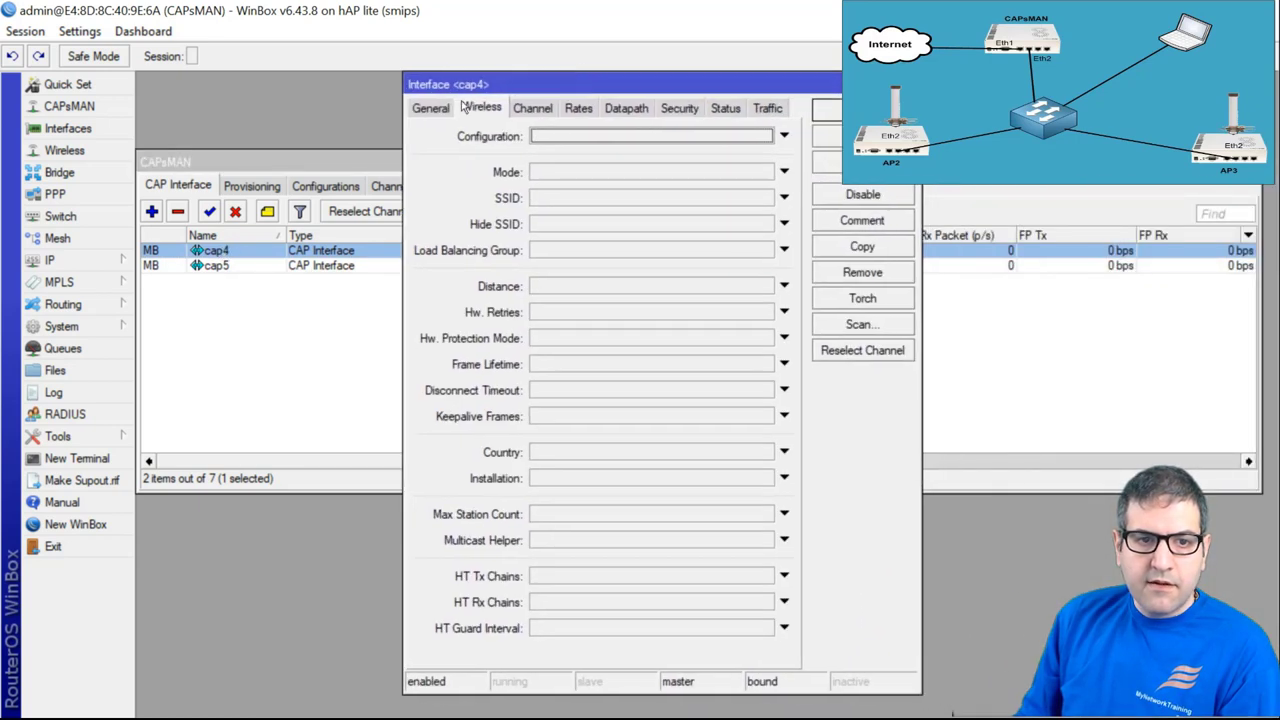
pyautogui.click(432, 109)
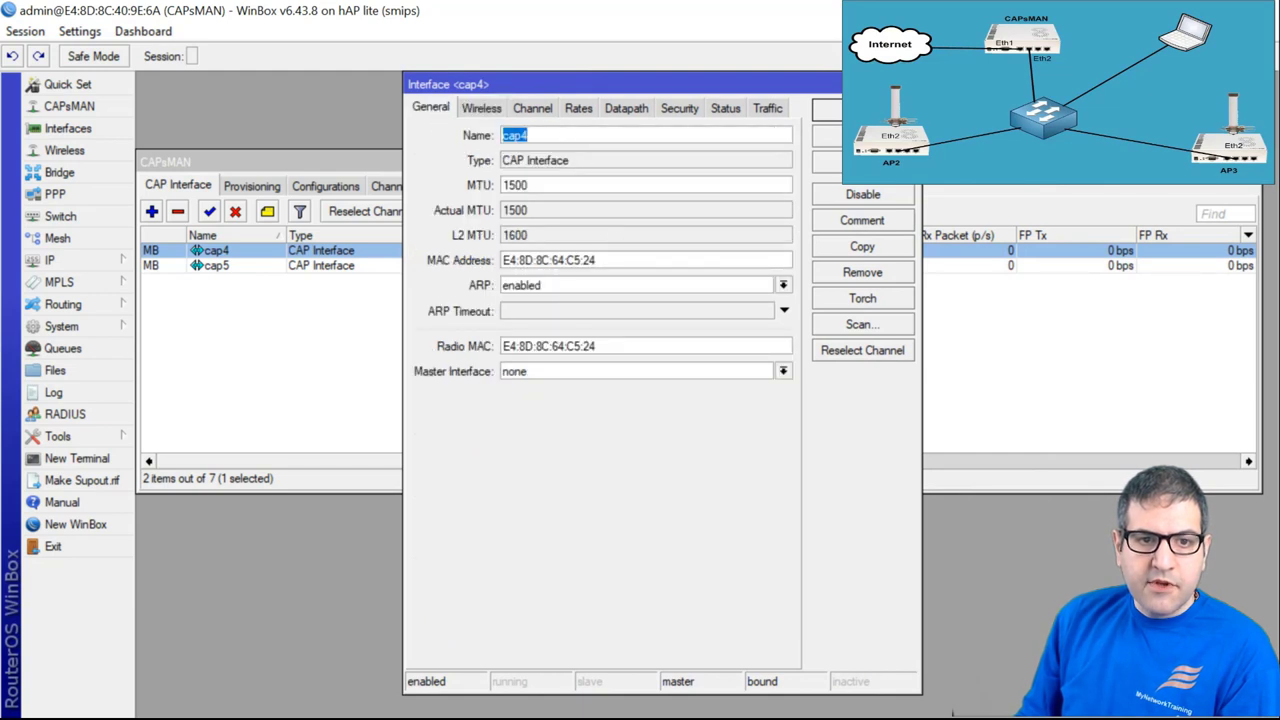
pyautogui.write('AP2')
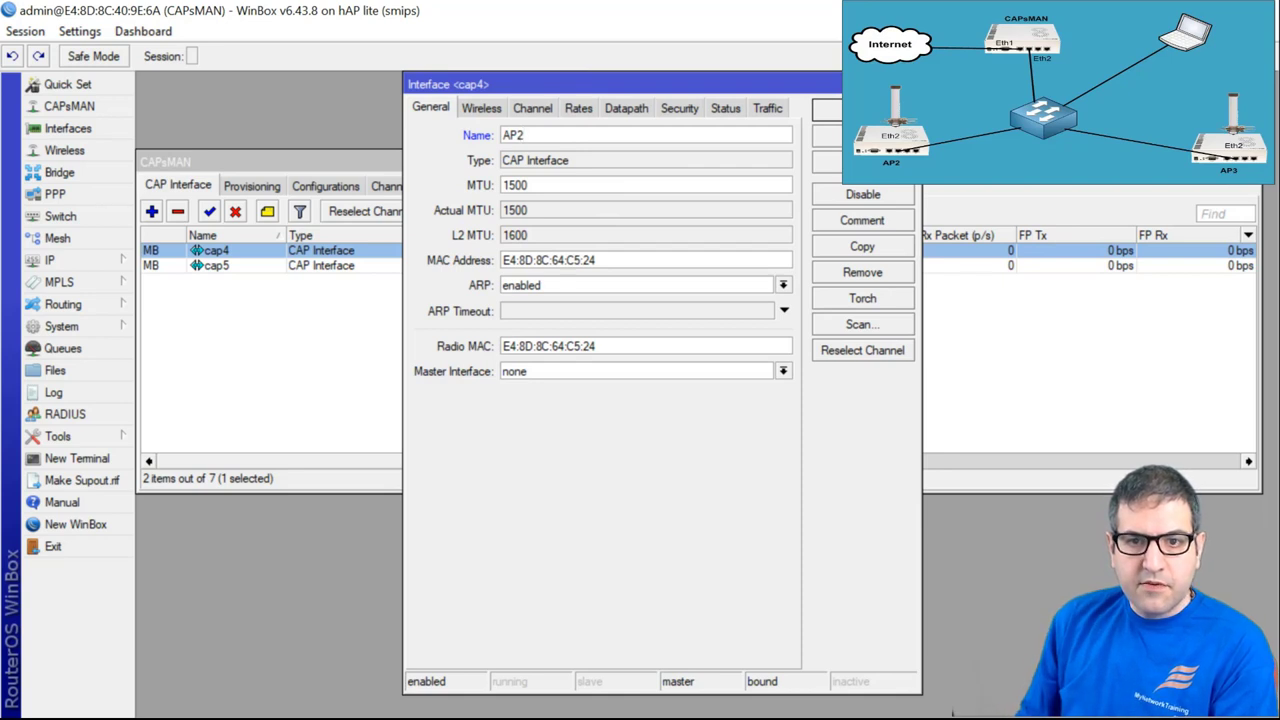
pyautogui.press('Return')
# Rename the cap5 CAP interface as AP3 and save it.
pyautogui.doubleClick(212, 265)
pyautogui.click(555, 134)
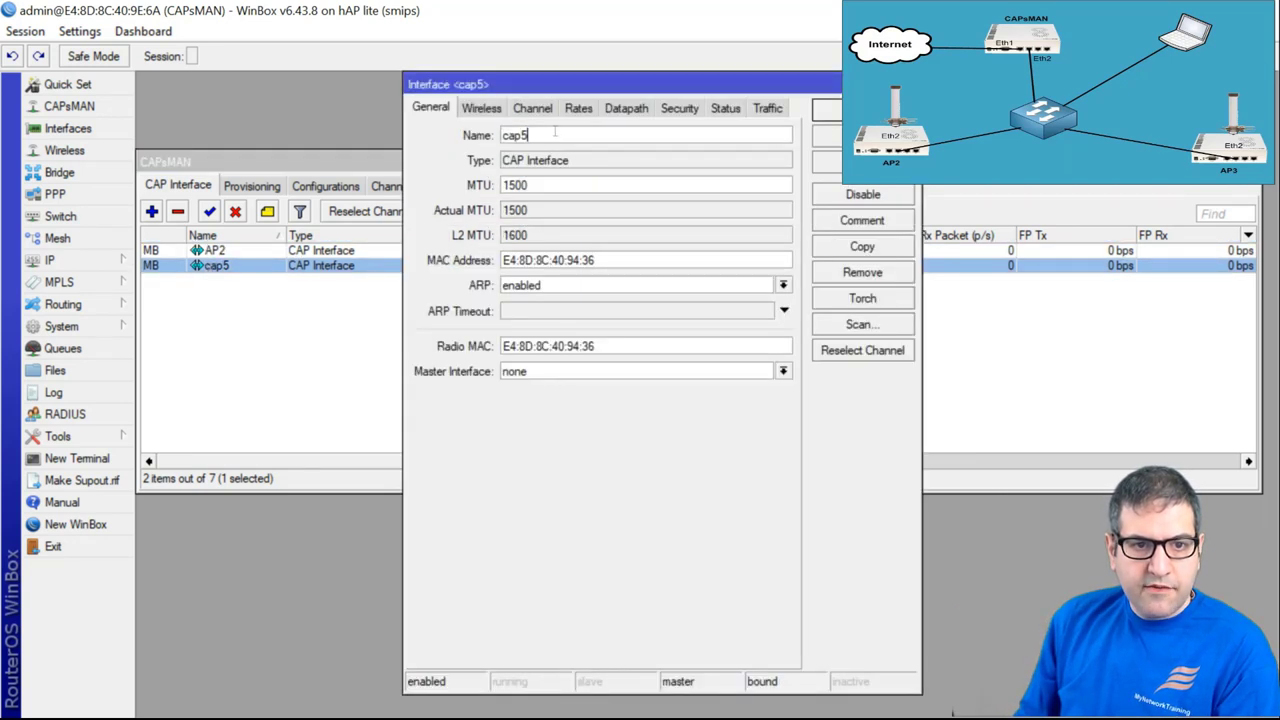
pyautogui.doubleClick(555, 134)
pyautogui.write('a')
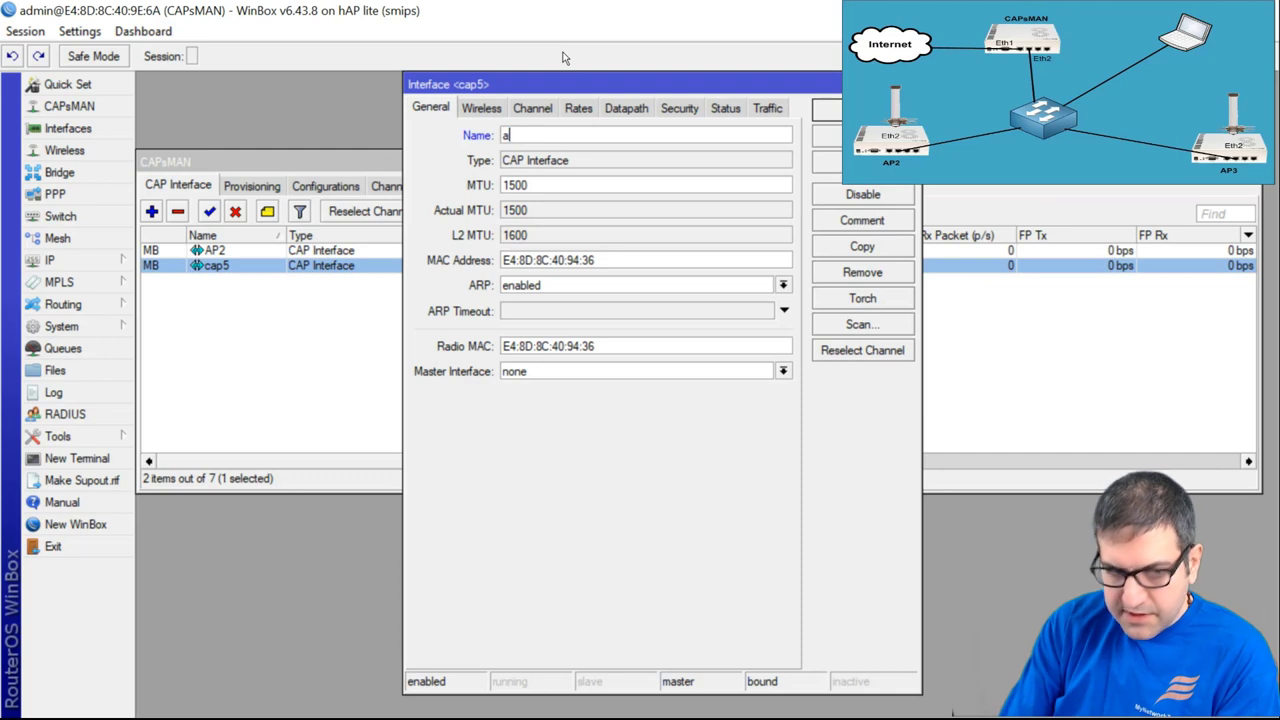
pyautogui.press('BackSpace')
pyautogui.write('AP')
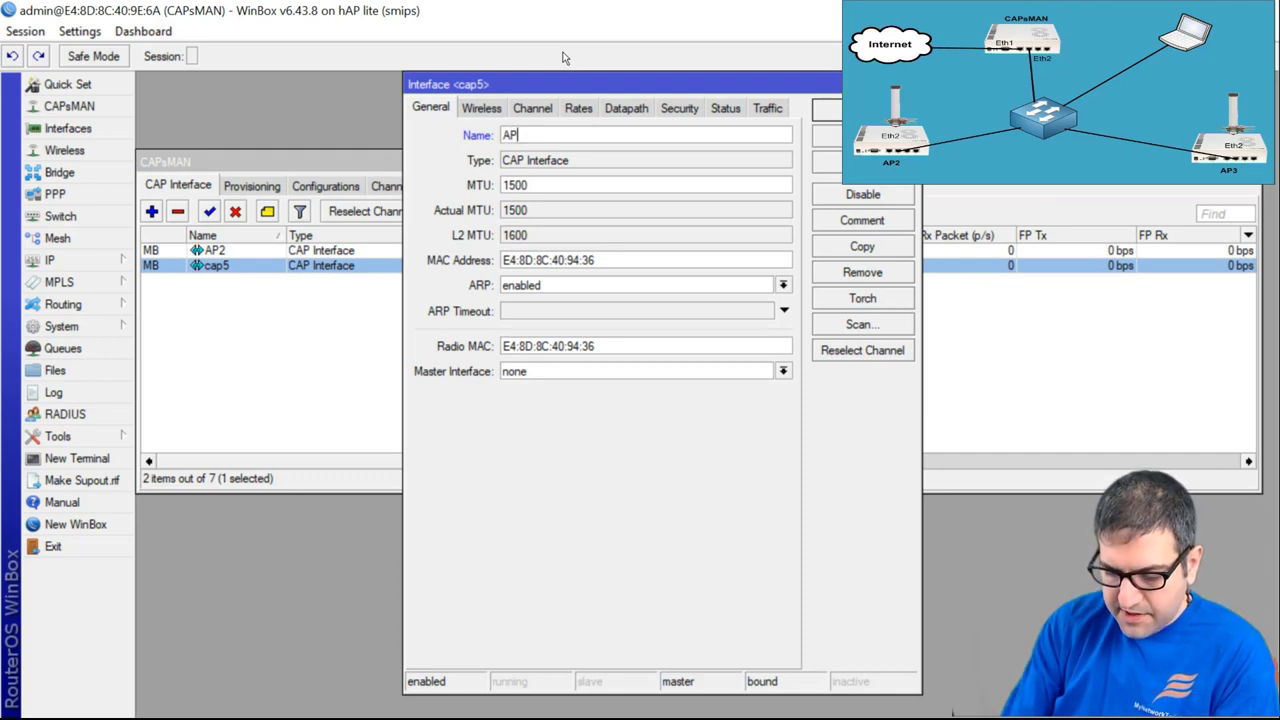
pyautogui.write('3')
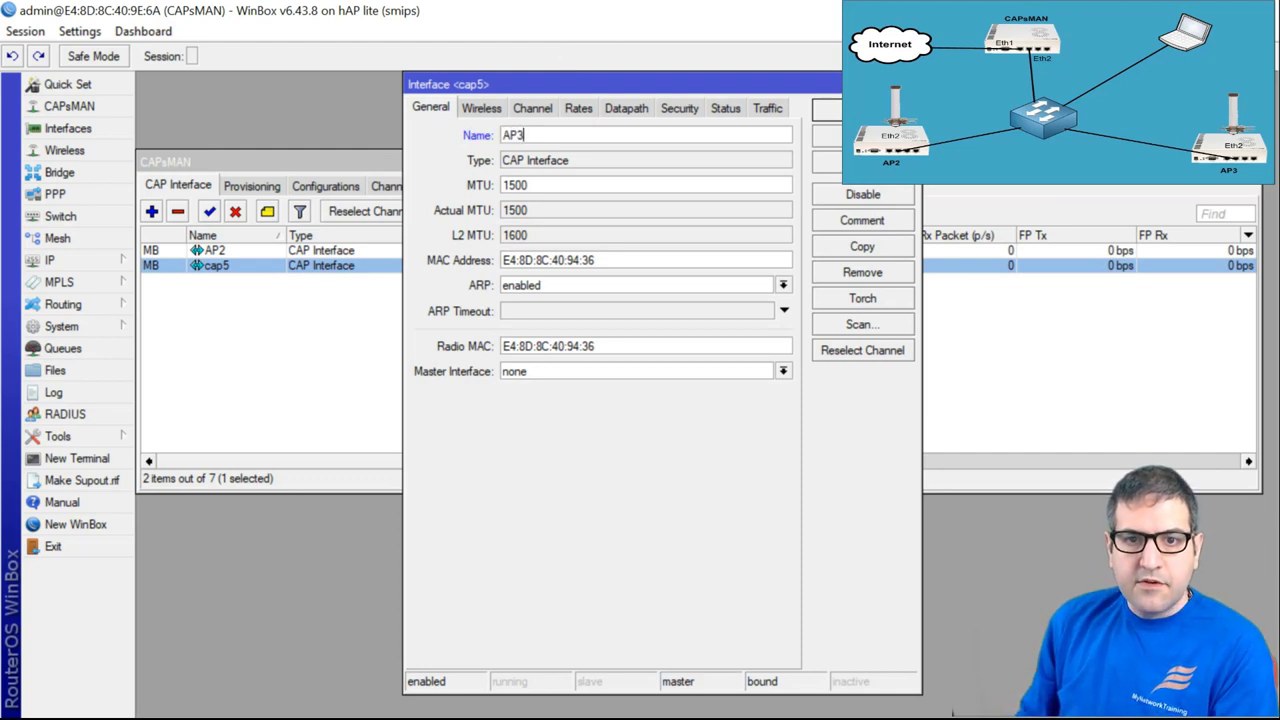
pyautogui.click(826, 109)
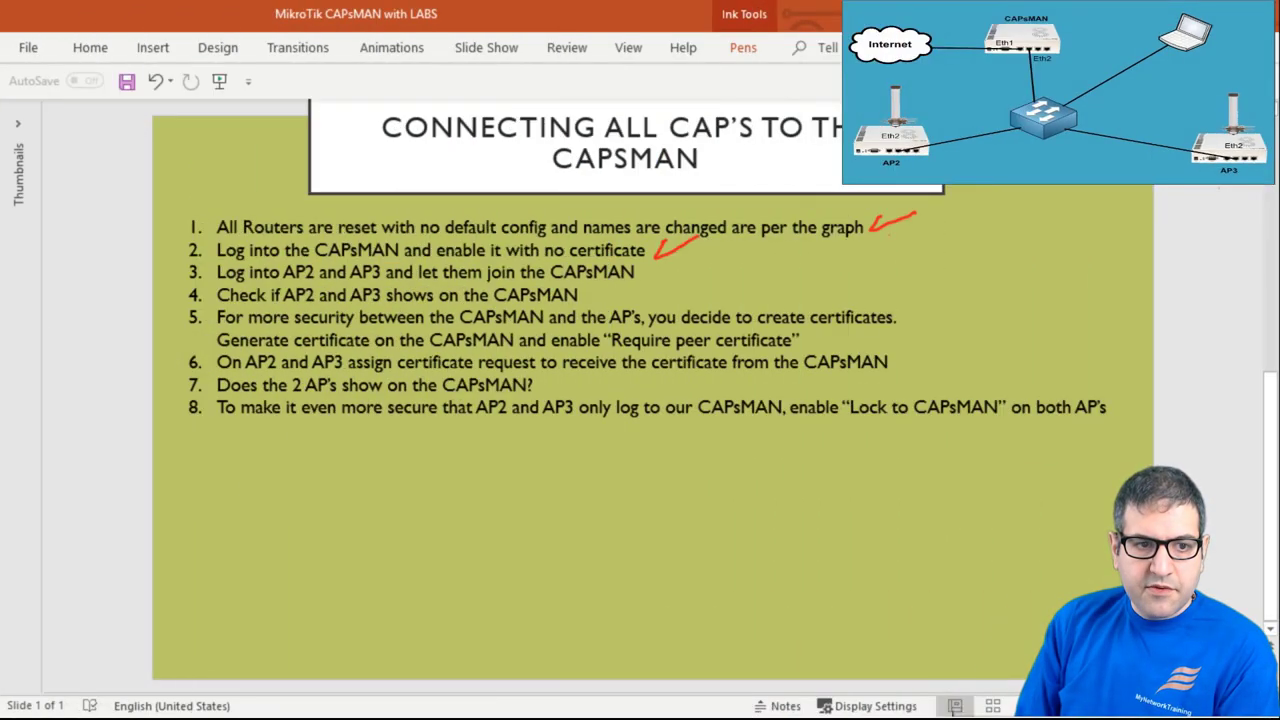
# Draw a red check mark after task 3 on the PowerPoint slide.
pyautogui.moveTo(646, 273); pyautogui.dragTo(680, 264)
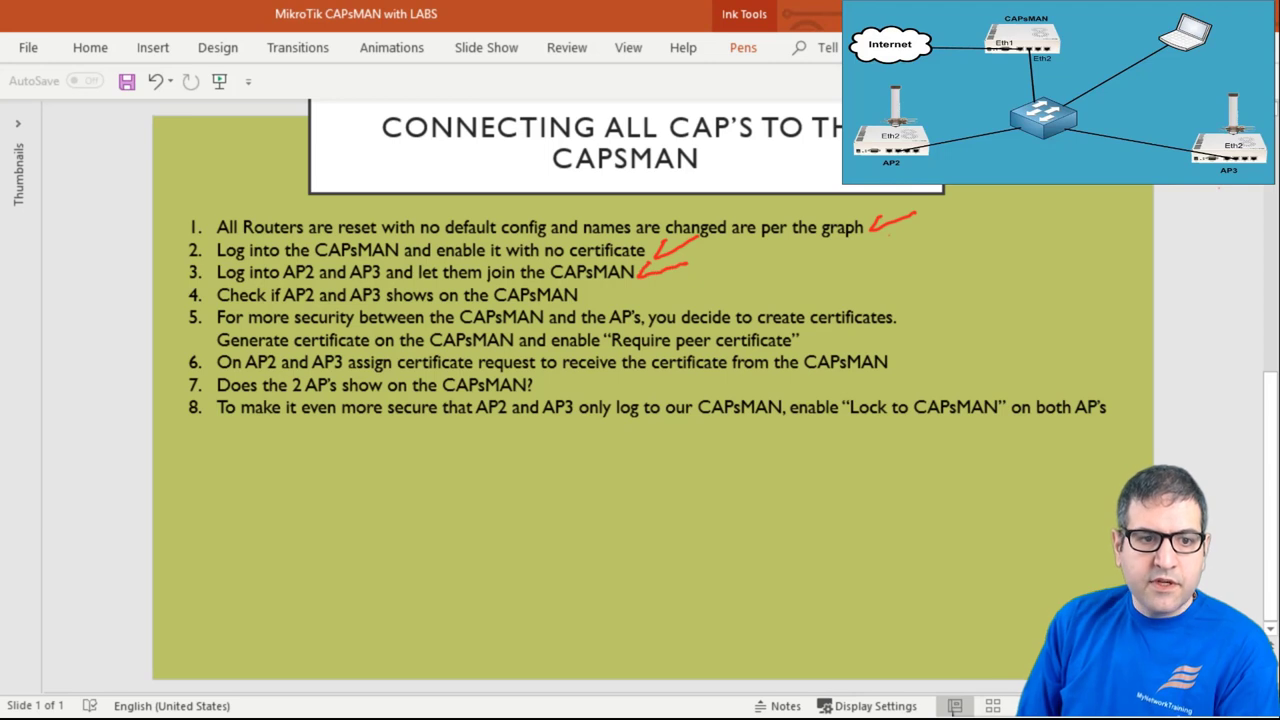
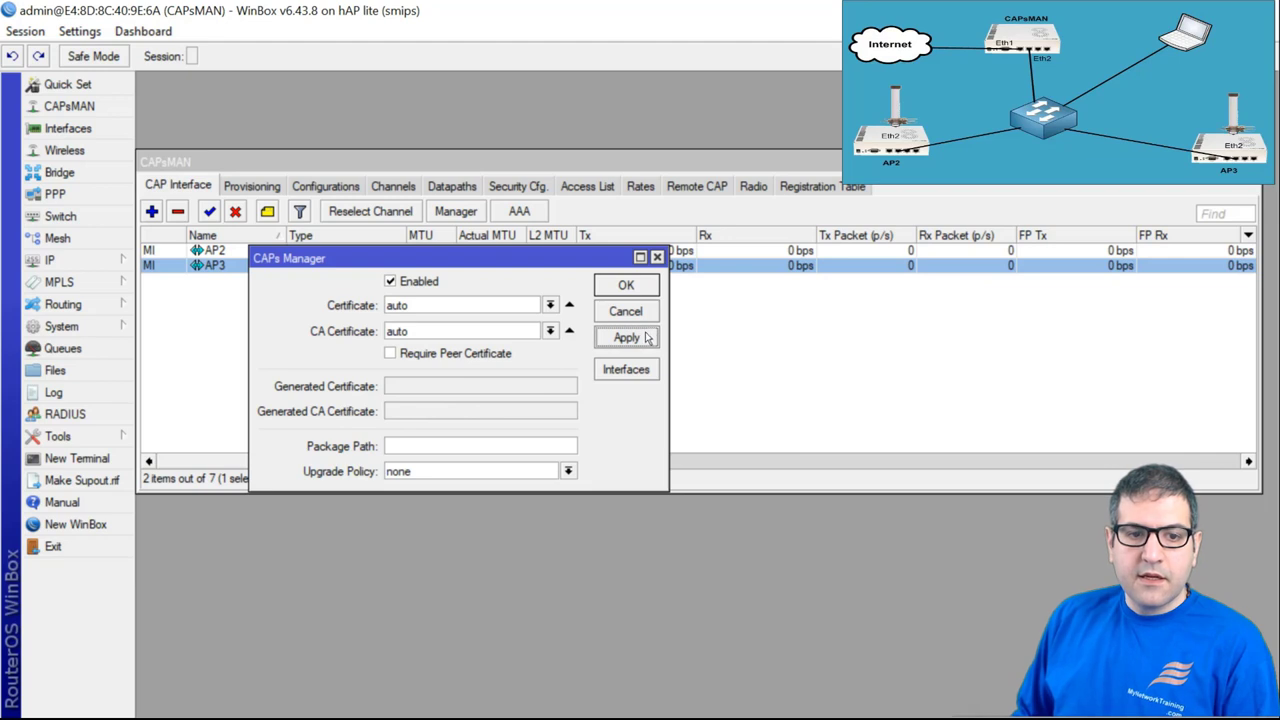
# Apply the CAPs Manager settings with Certificate and CA Certificate on auto, and highlight the generated certificate names.
pyautogui.click(655, 338)
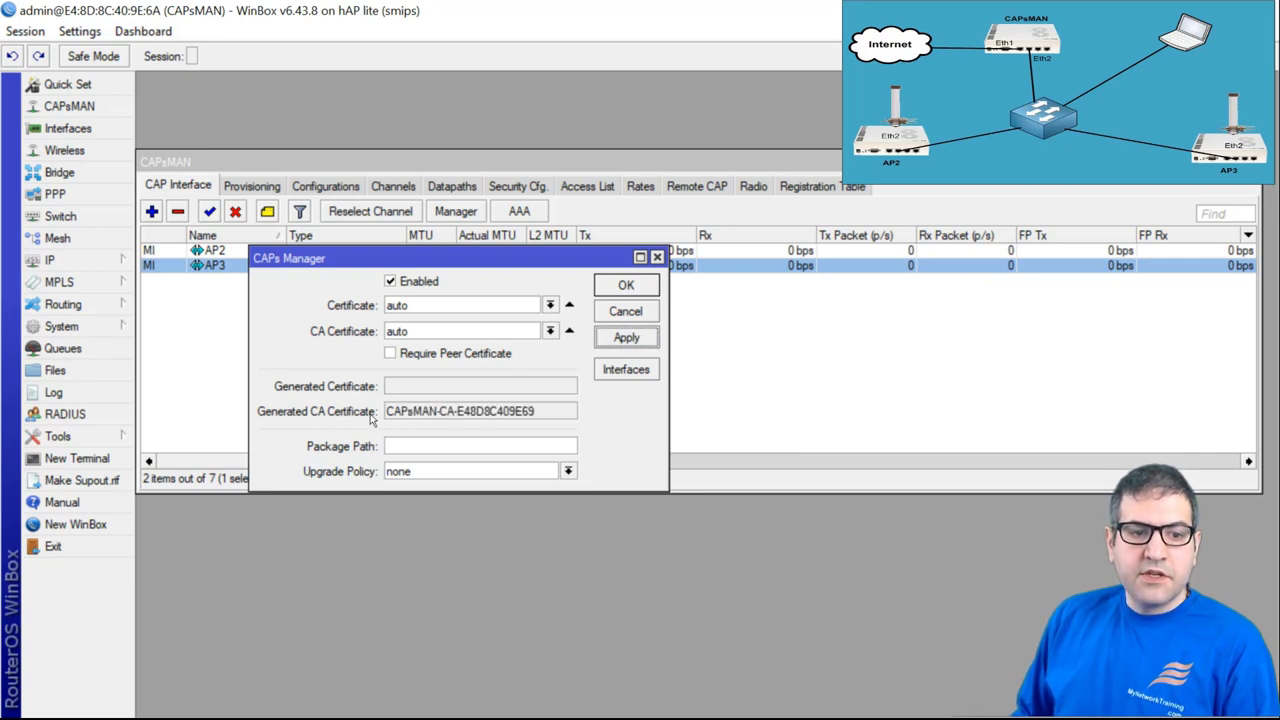
pyautogui.moveTo(388, 415); pyautogui.dragTo(547, 421)
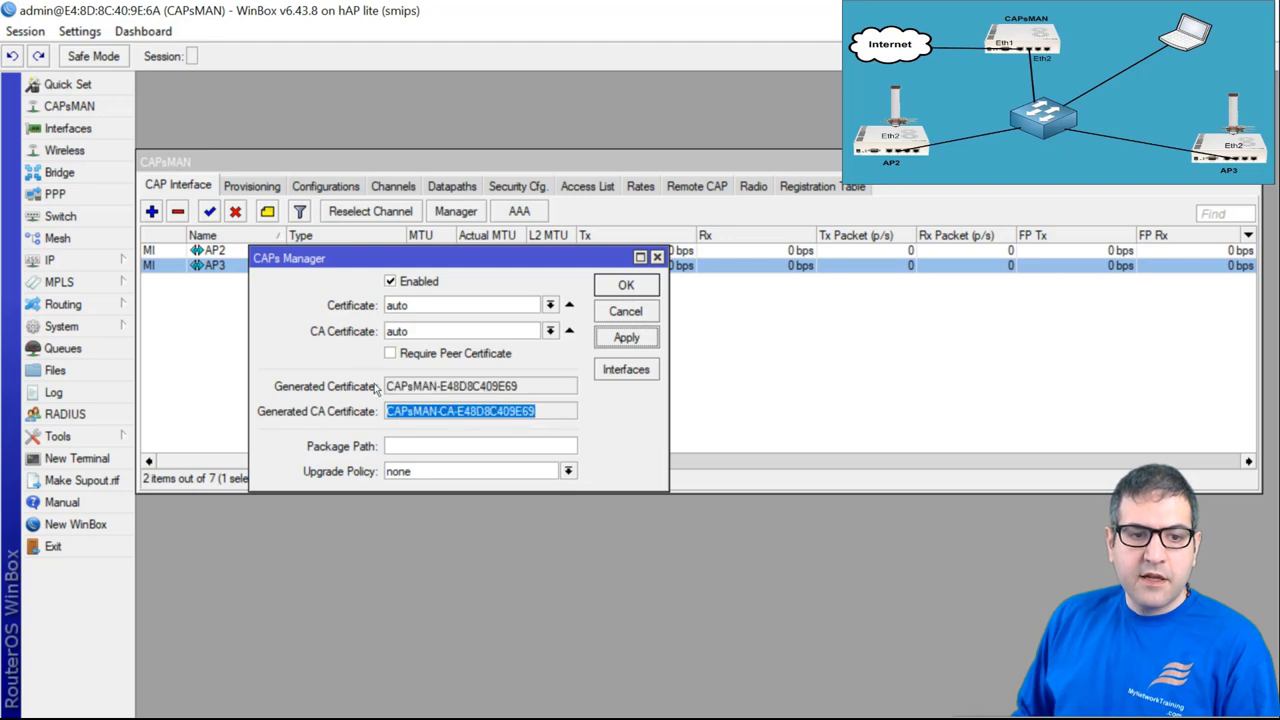
pyautogui.moveTo(391, 390); pyautogui.dragTo(533, 409)
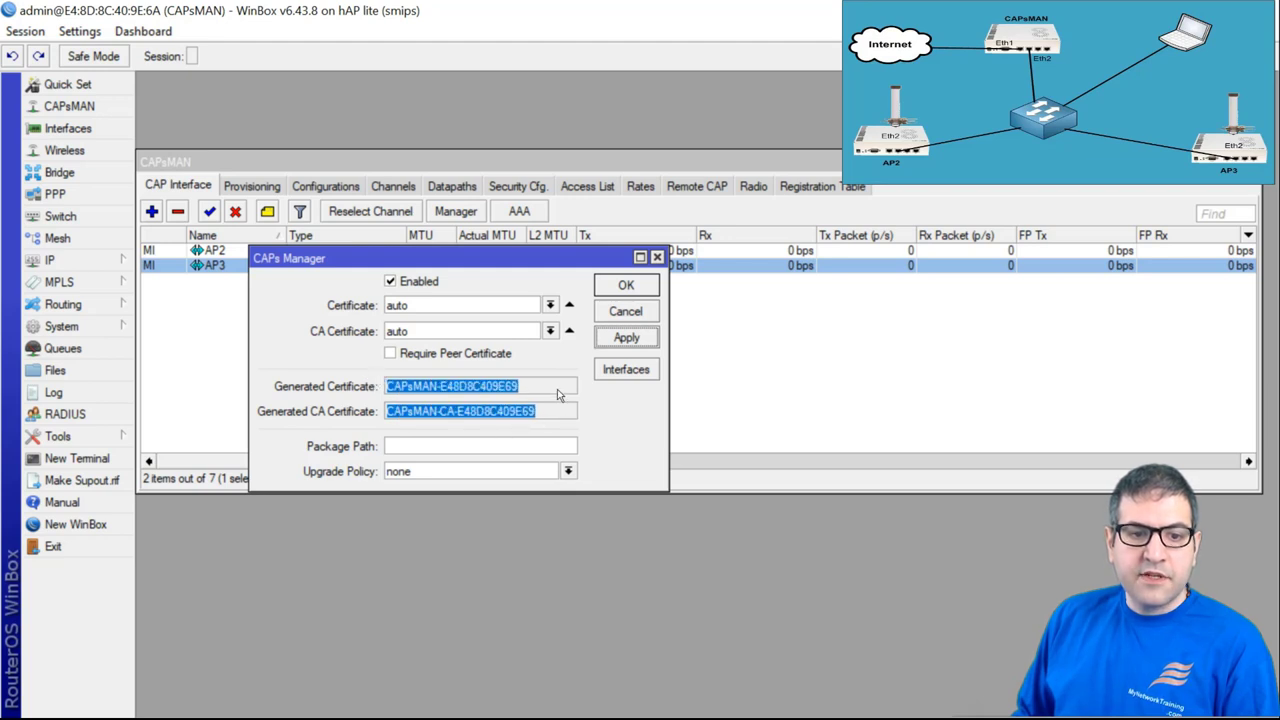
pyautogui.click(557, 390)
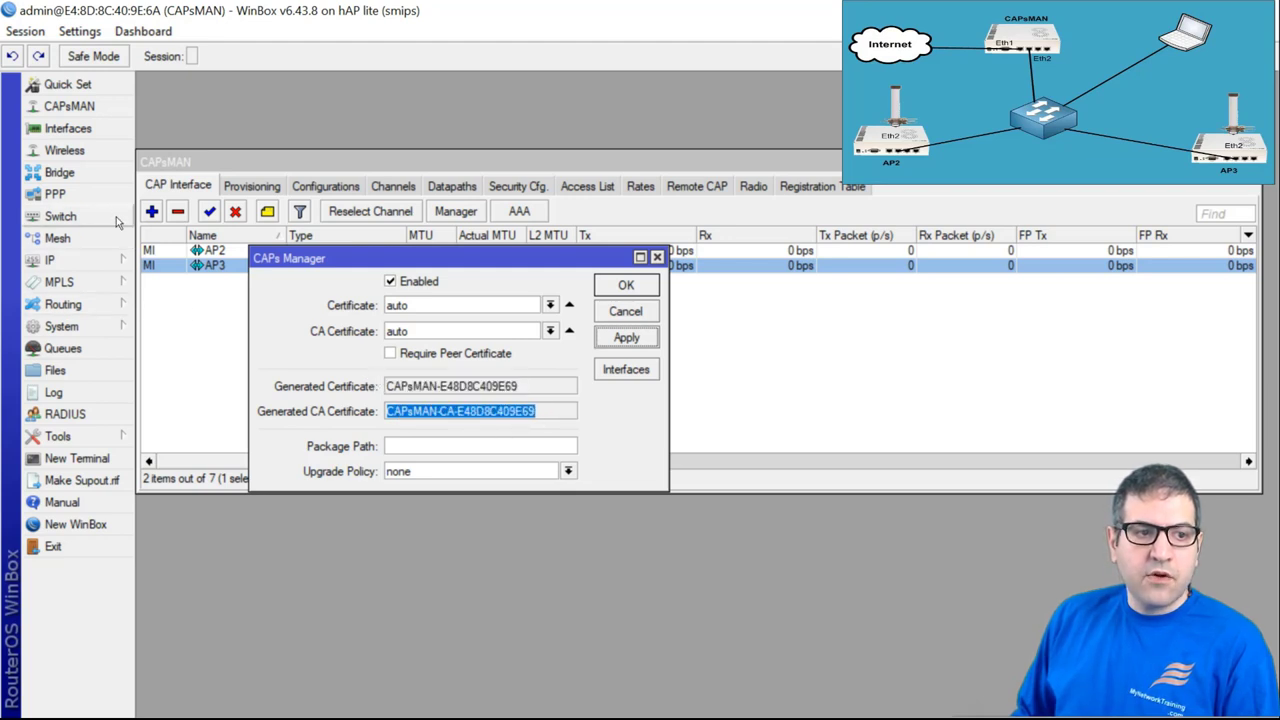
# Open the router's system certificates, inspect the CAPsMAN CA certificate and the CAPsMAN certificate, and close the list.
pyautogui.click(110, 327)
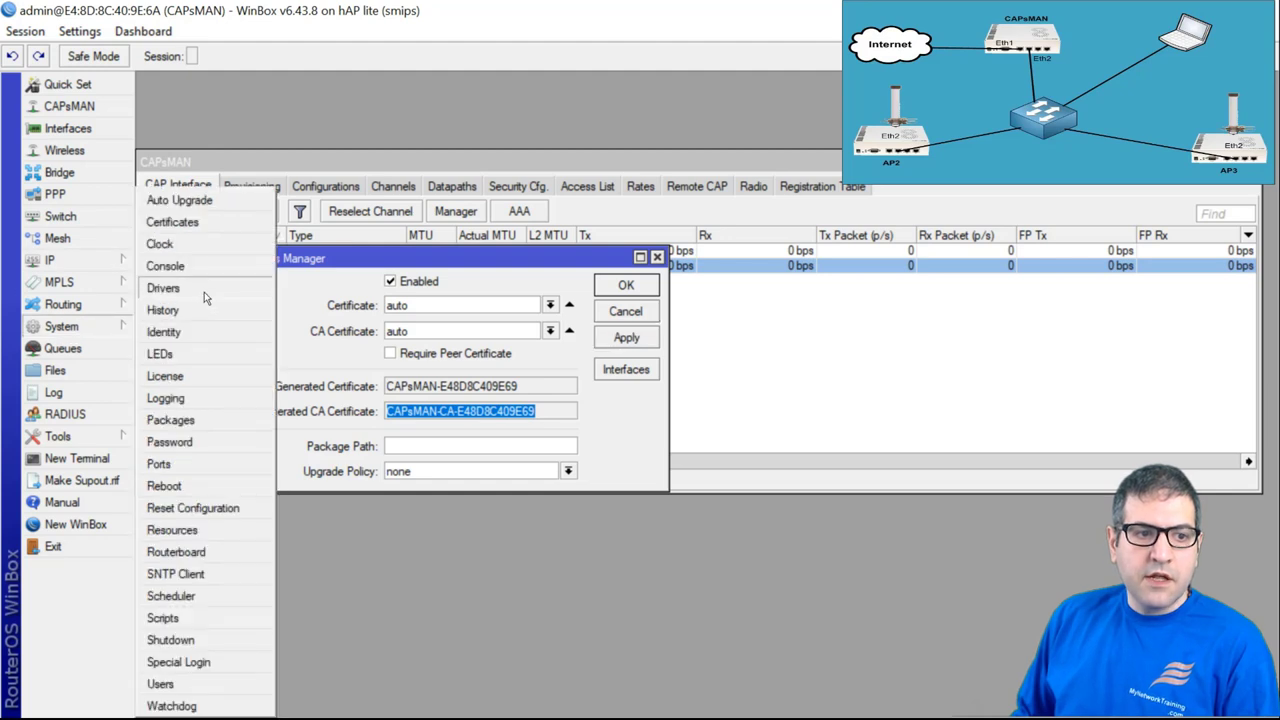
pyautogui.click(207, 226)
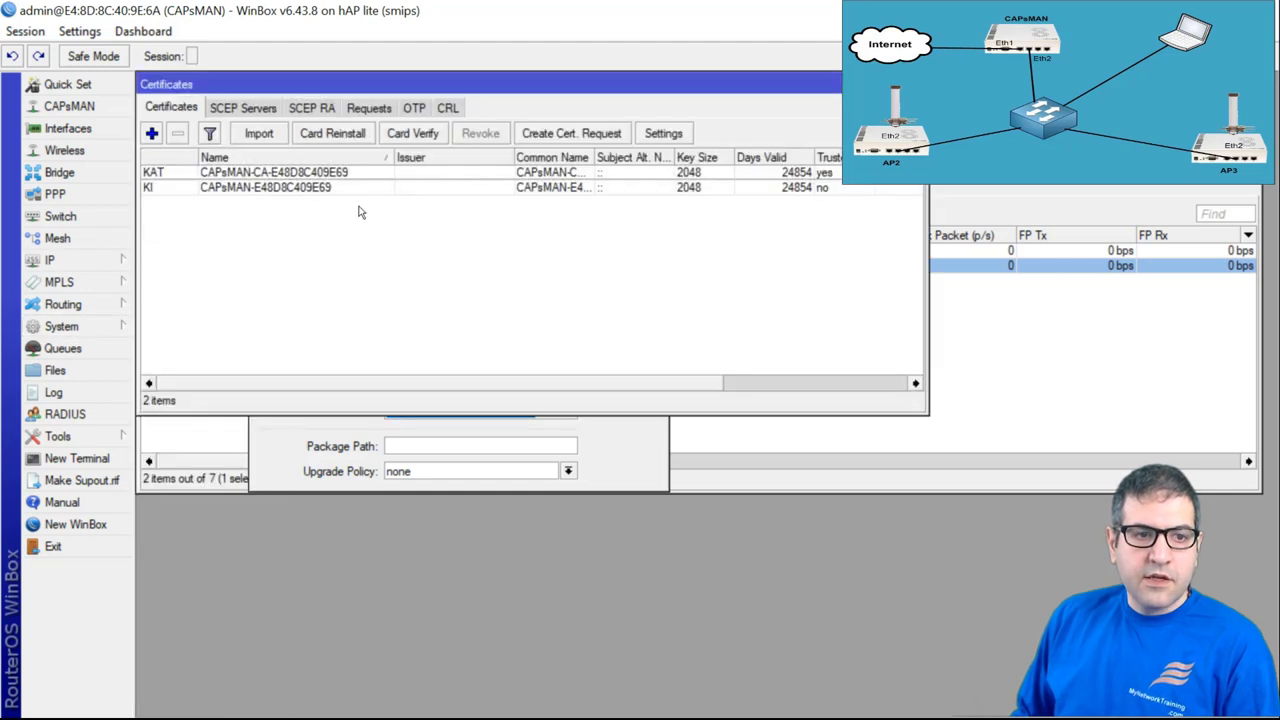
pyautogui.click(281, 175)
pyautogui.click(276, 190)
pyautogui.click(281, 175)
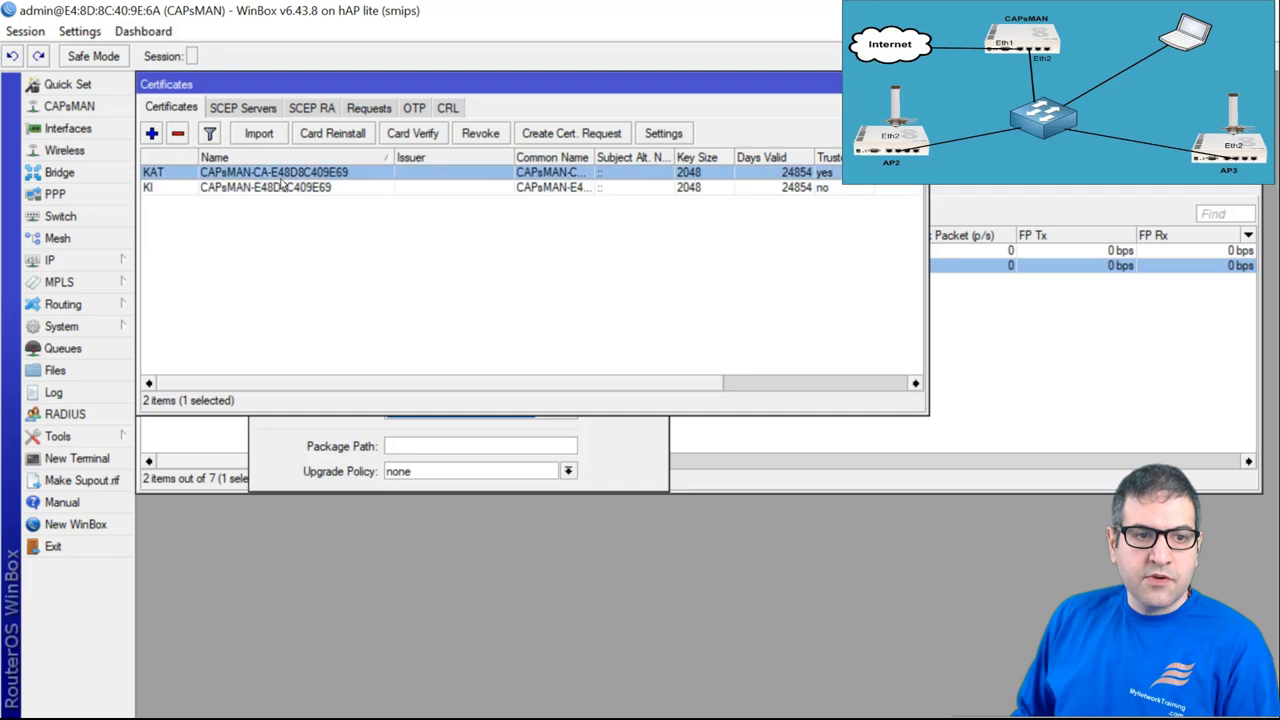
pyautogui.click(270, 189)
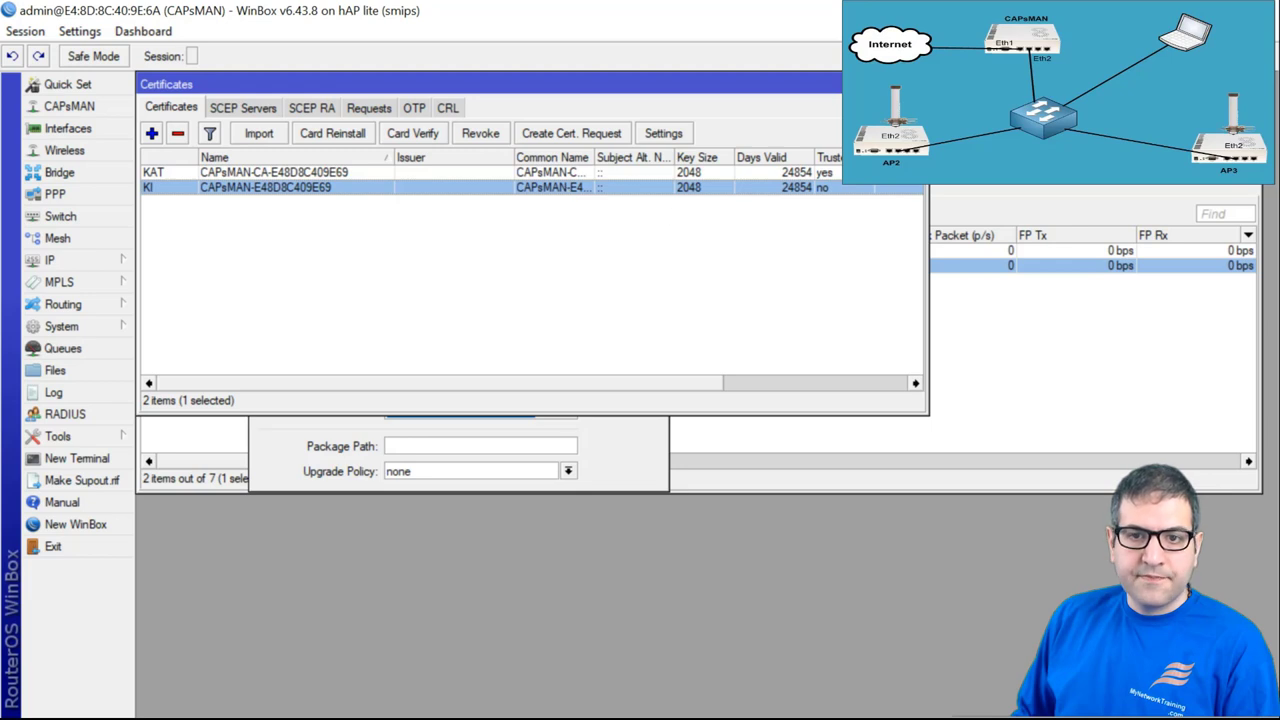
pyautogui.click(919, 84)
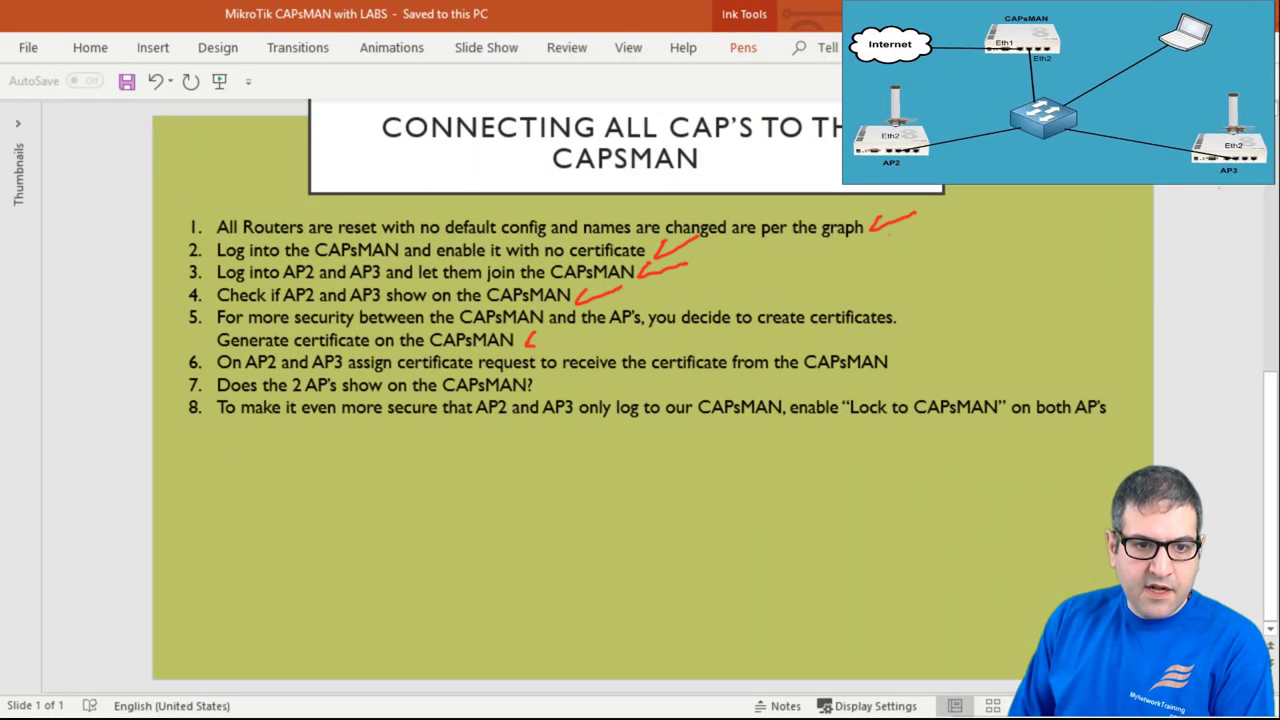
# Draw a red check mark after task 5 on the PowerPoint slide.
pyautogui.moveTo(535, 342); pyautogui.dragTo(572, 339)
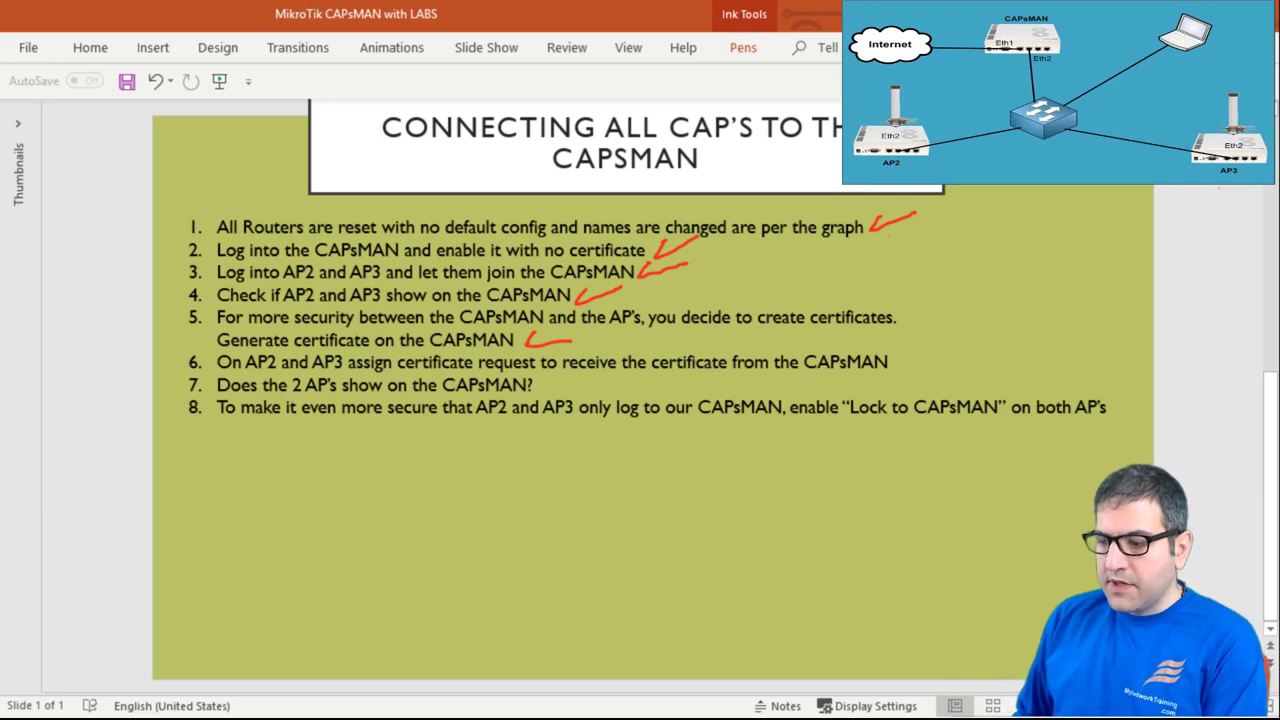
# Switch to AP2's WinBox session, set the Certificate option in its wireless CAP settings to request, and save.
pyautogui.hotkey('alt', 'Tab')
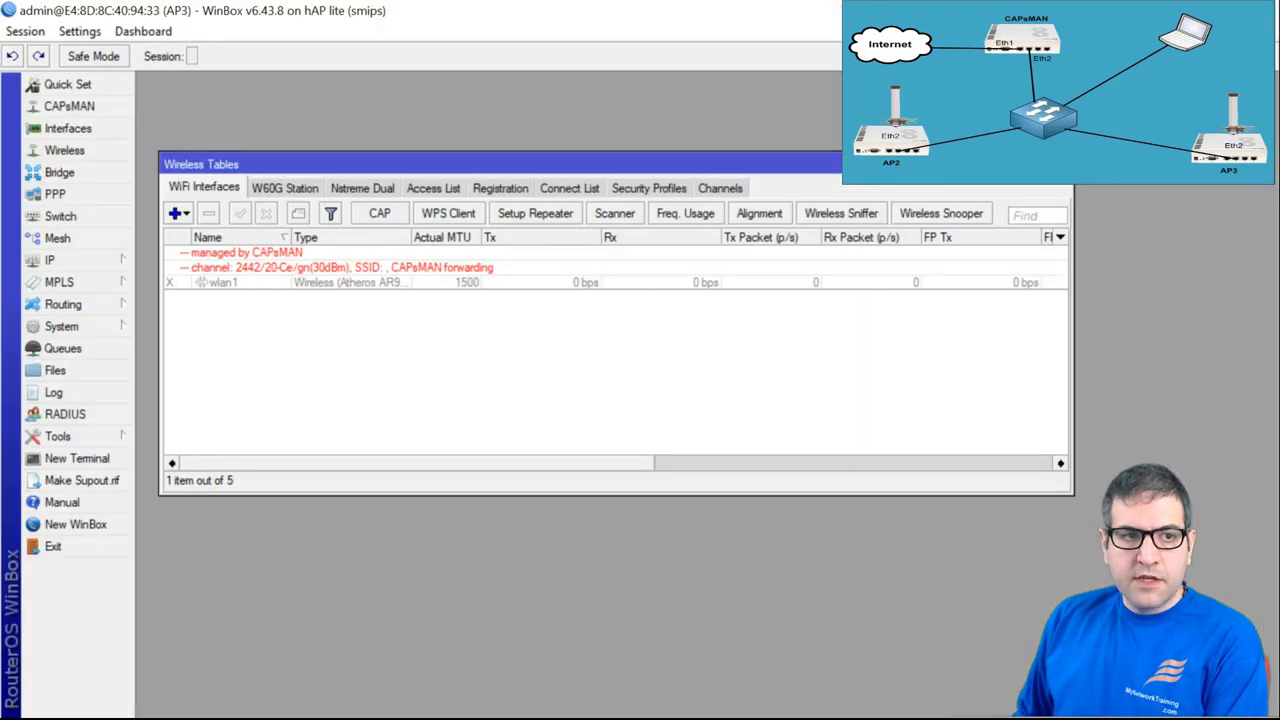
pyautogui.hotkey('alt', 'Tab')
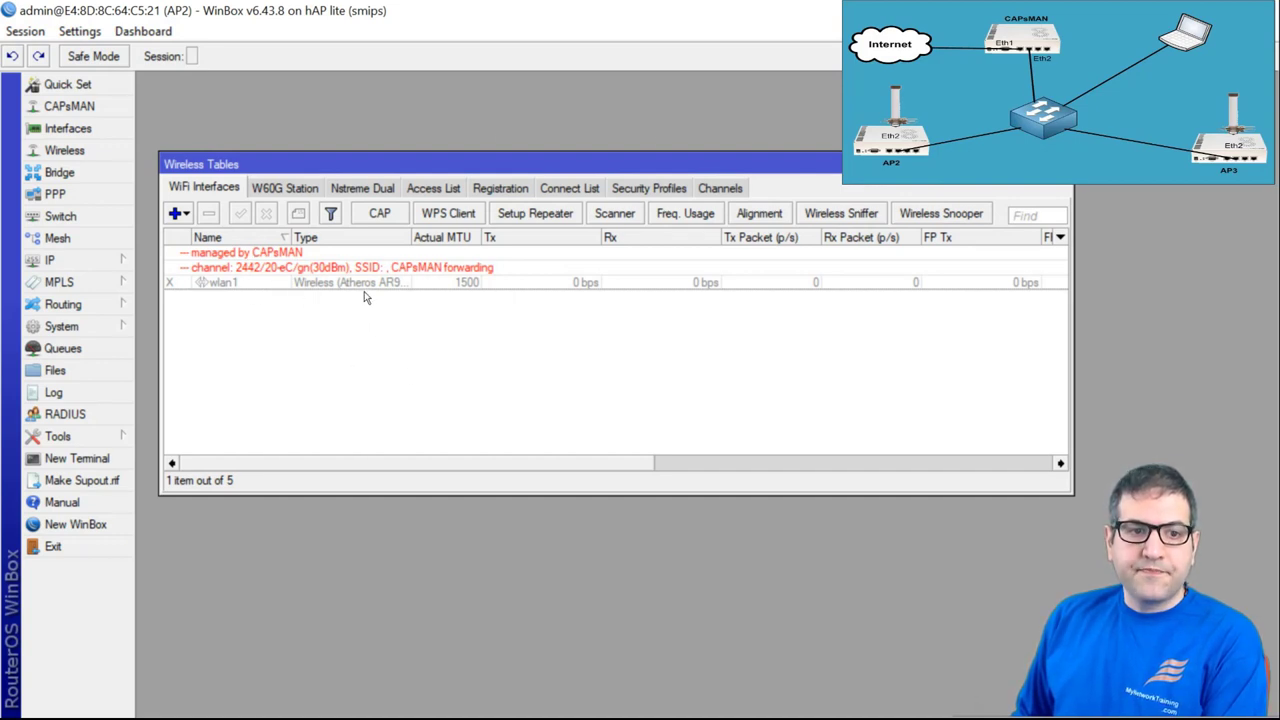
pyautogui.click(376, 216)
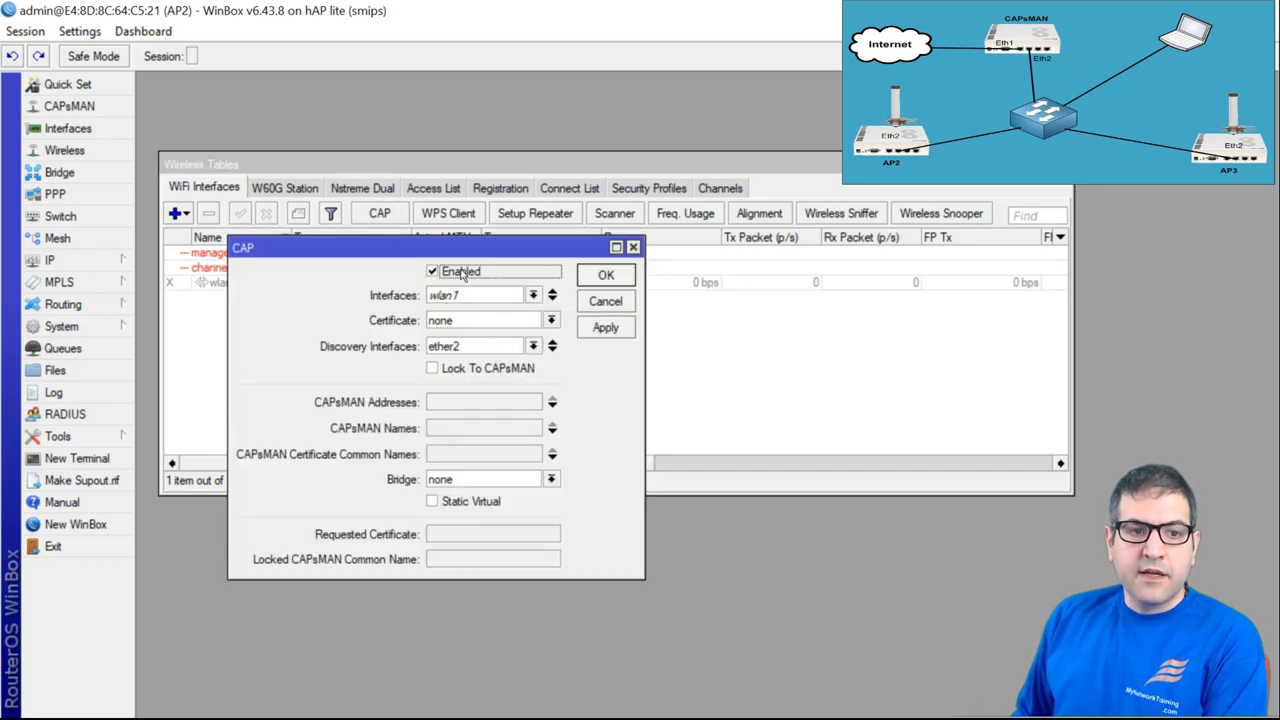
pyautogui.click(449, 321)
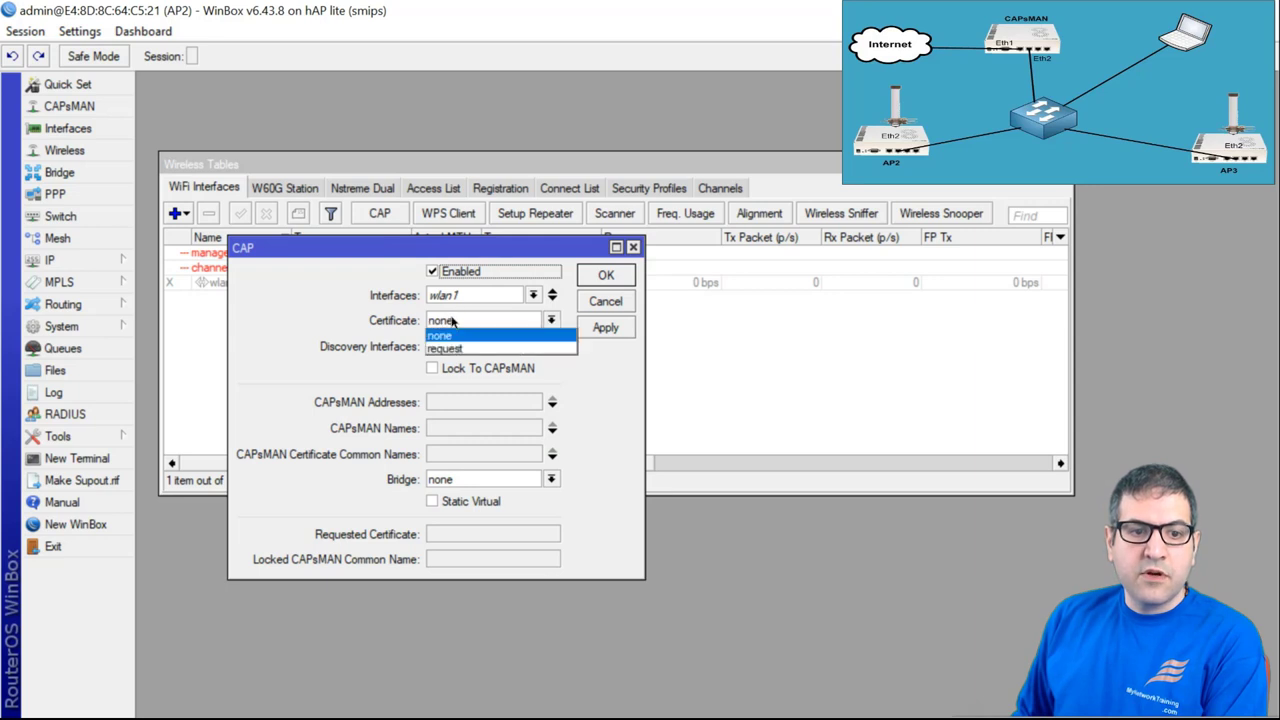
pyautogui.click(463, 348)
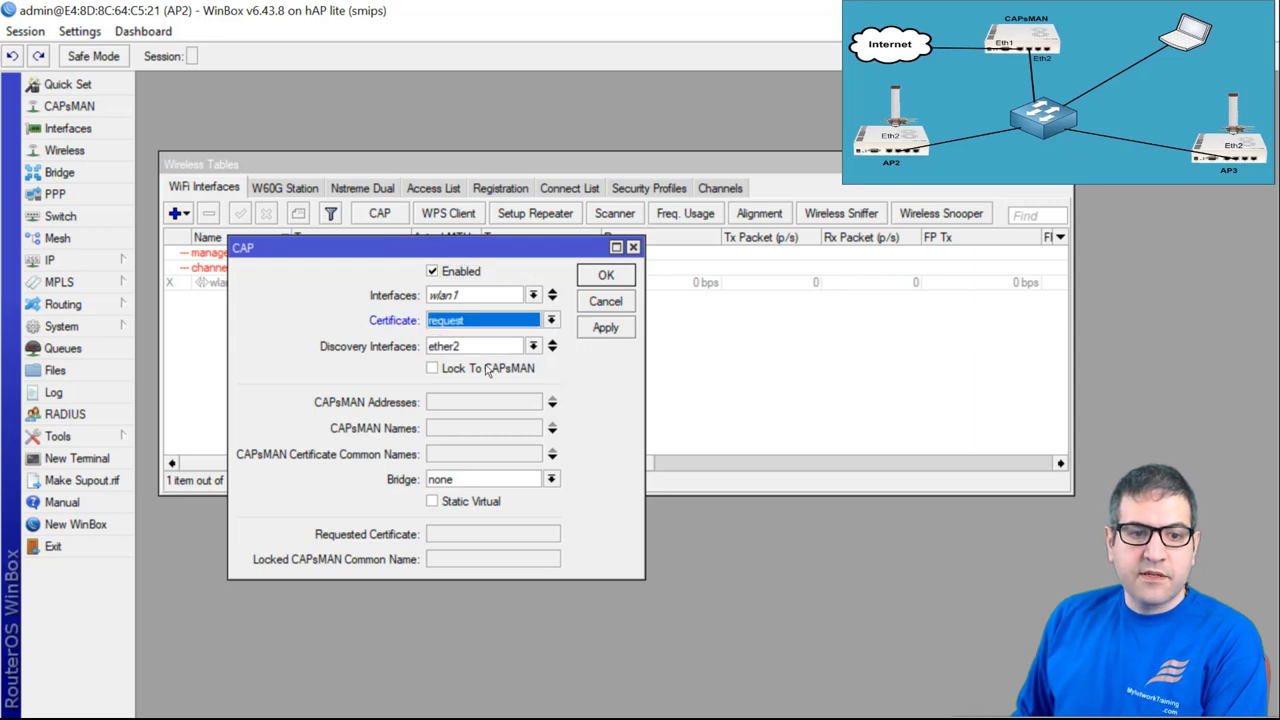
pyautogui.click(618, 281)
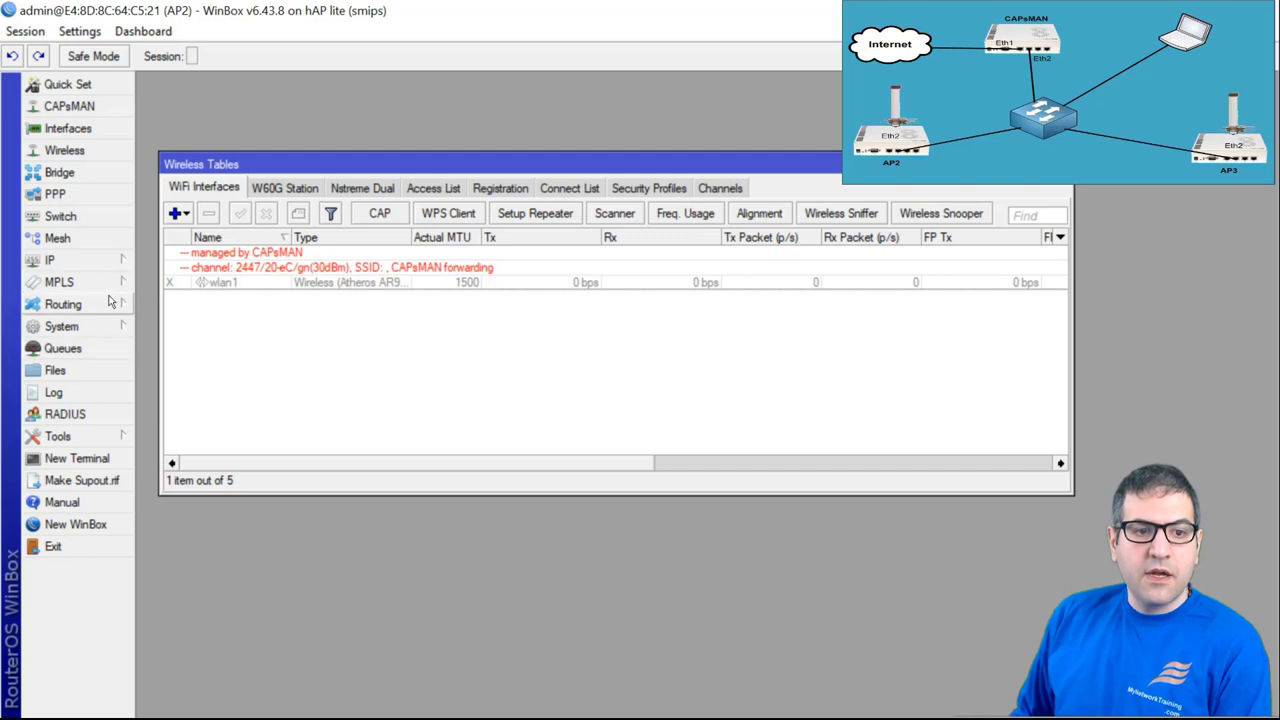
# Reopen AP2's CAP settings, highlight the Requested Certificate name, and close the dialog.
pyautogui.click(379, 216)
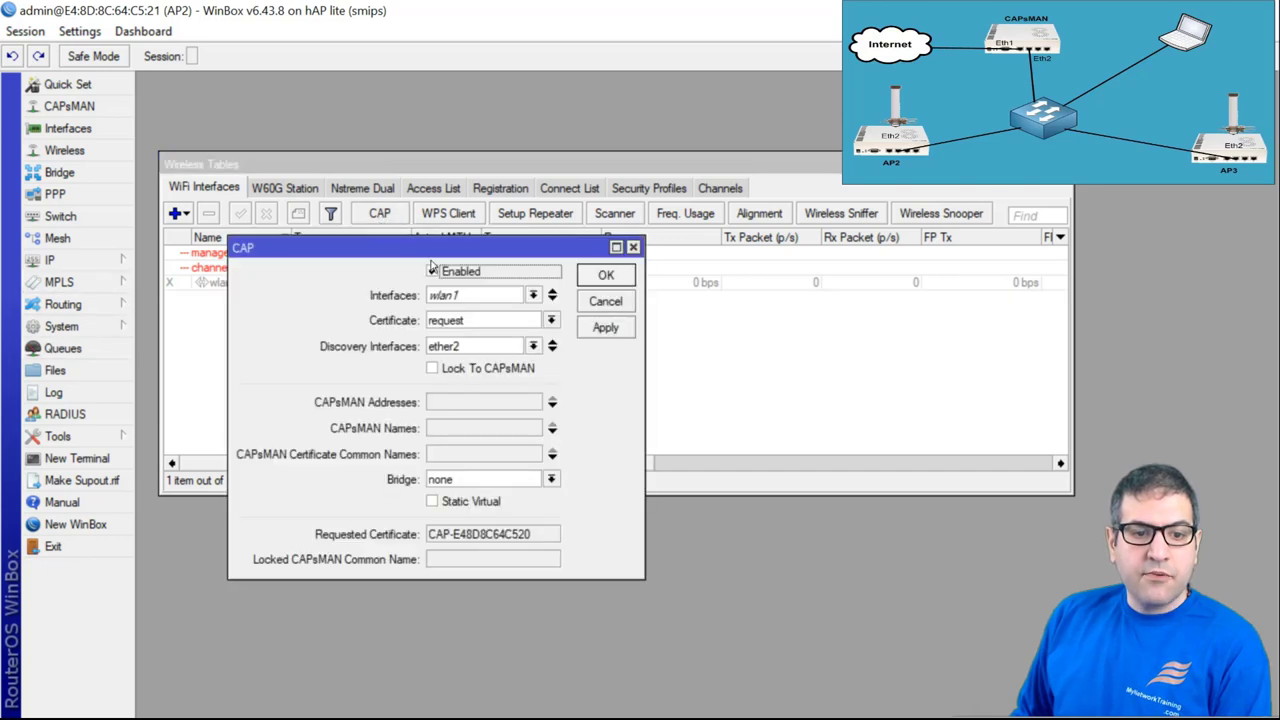
pyautogui.moveTo(436, 538); pyautogui.dragTo(540, 524)
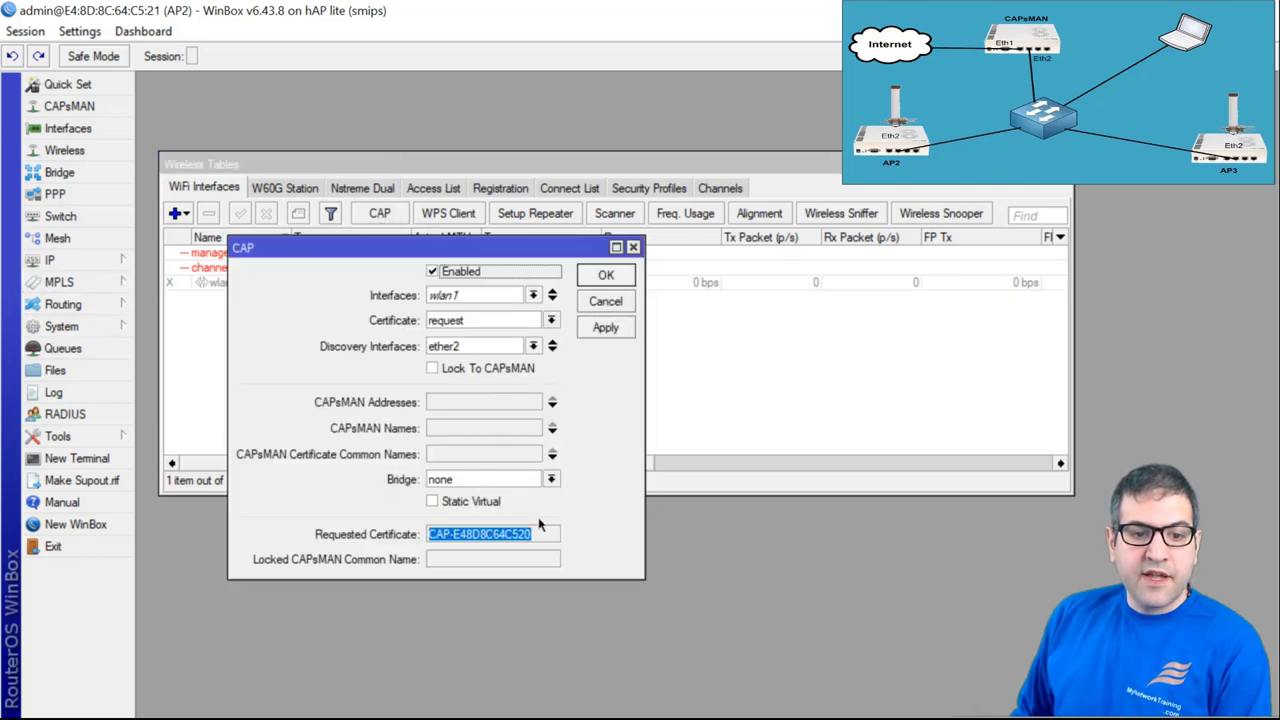
pyautogui.click(606, 276)
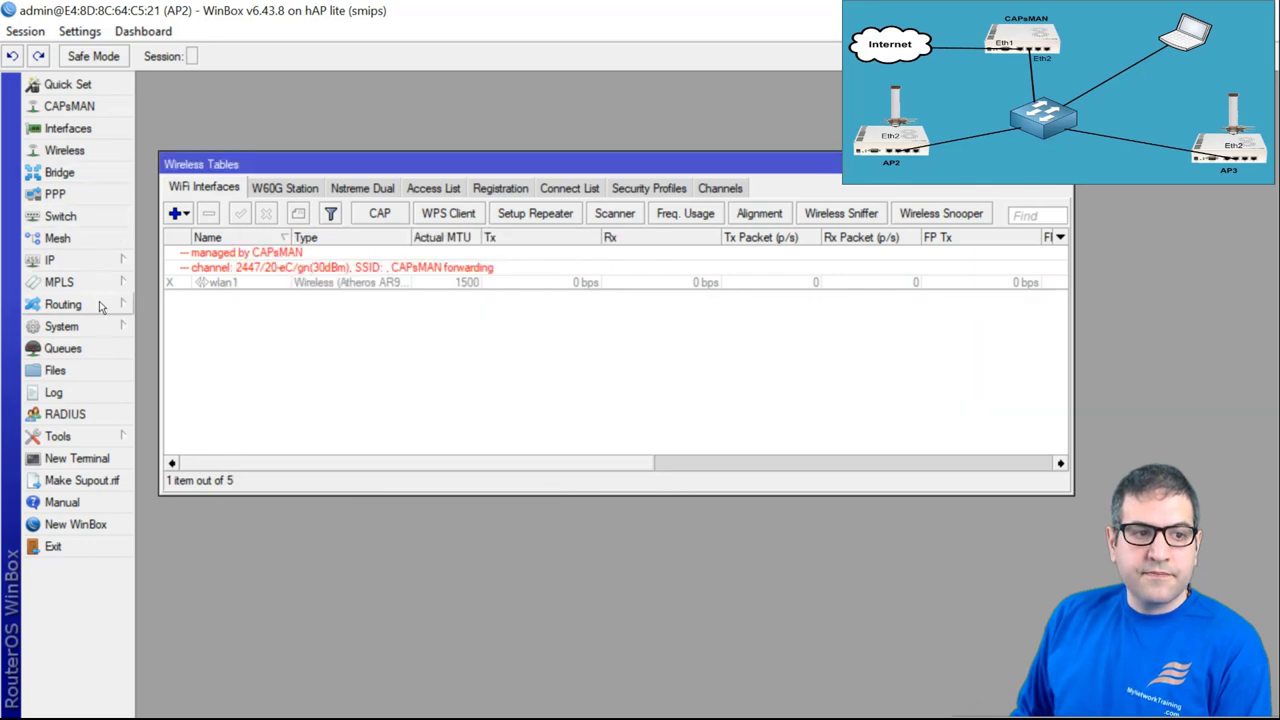
# Open AP2's system certificates, examine the CAP certificate and the CA certificate entries, and close the list.
pyautogui.click(108, 326)
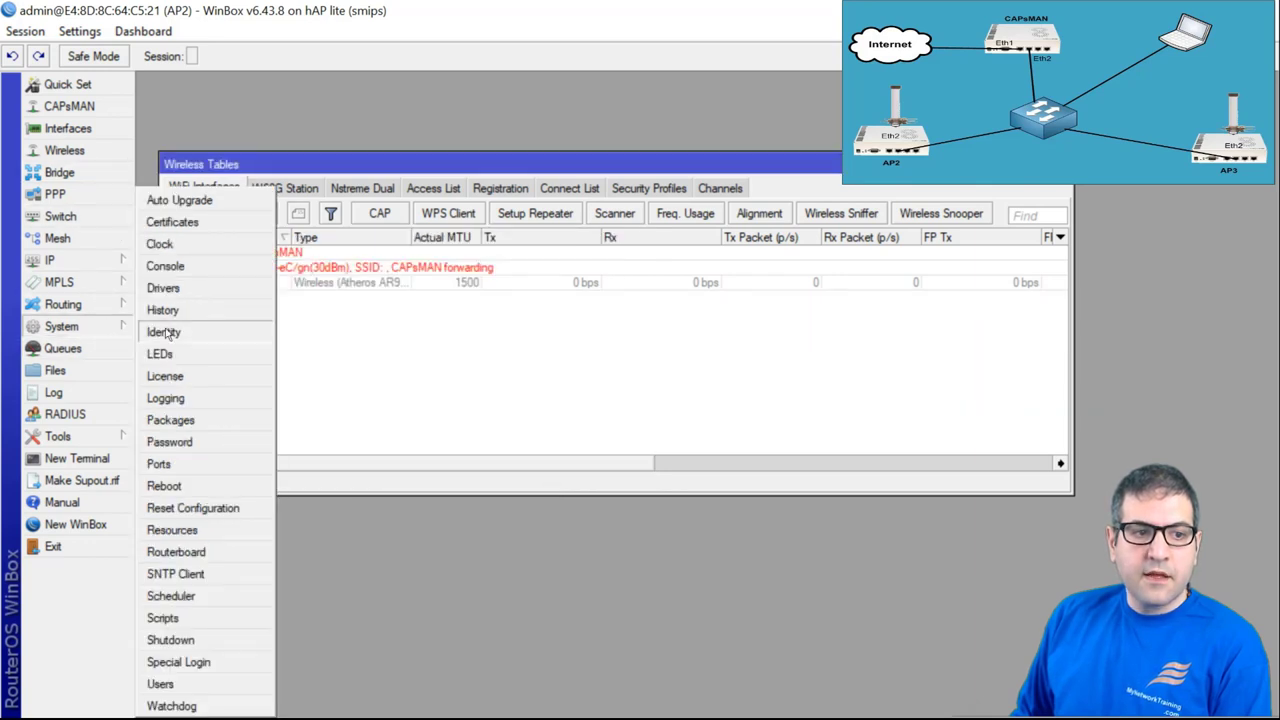
pyautogui.click(204, 224)
pyautogui.click(207, 174)
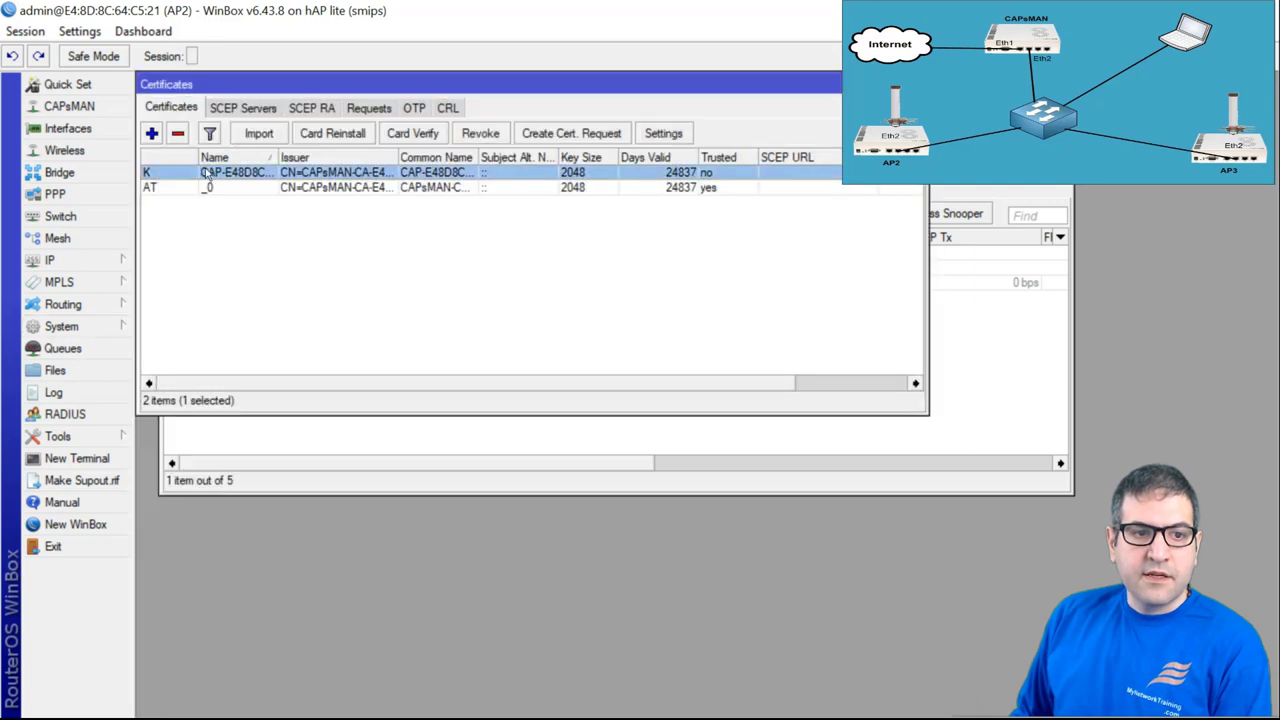
pyautogui.click(313, 192)
pyautogui.click(286, 173)
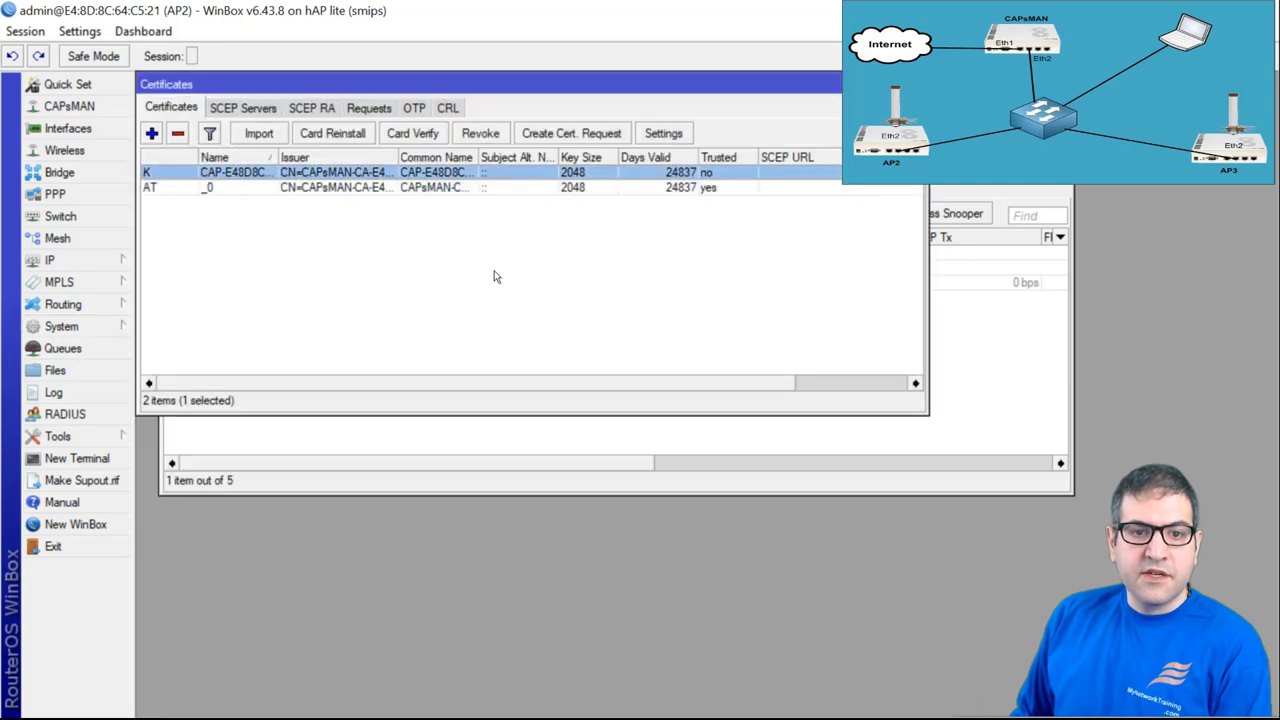
pyautogui.click(916, 84)
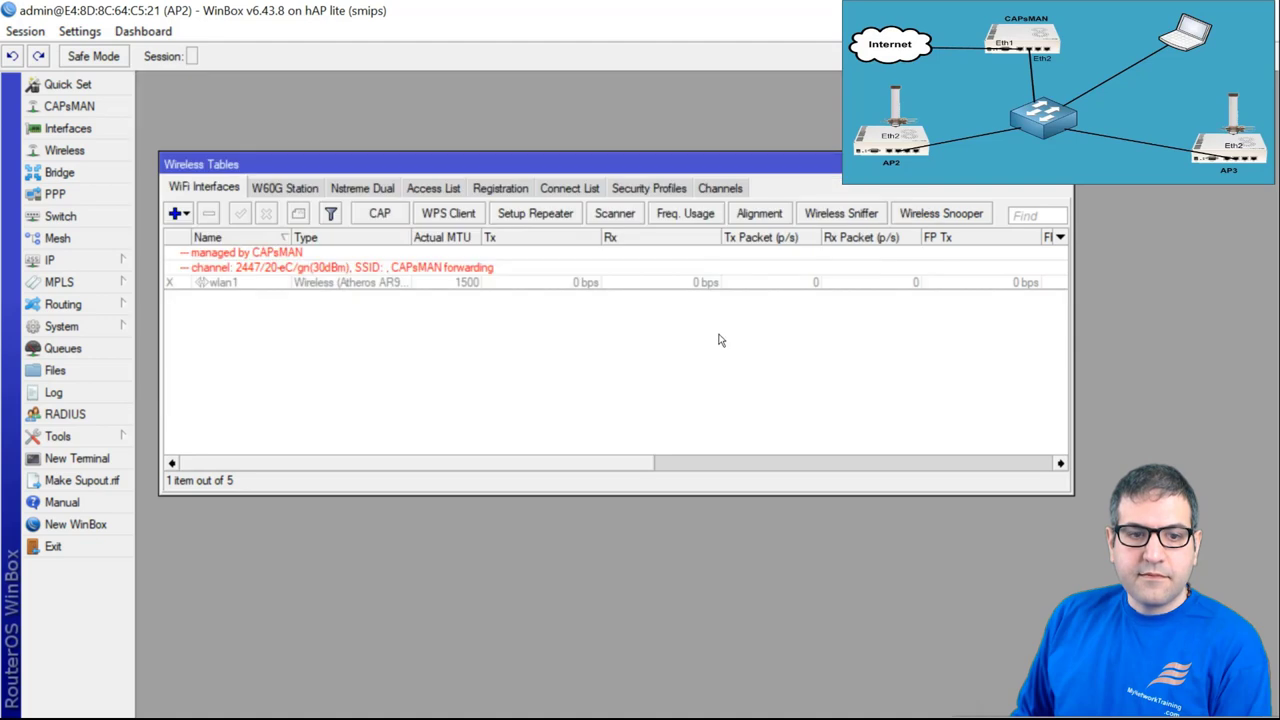
# Switch to AP3's WinBox session, apply its CAP settings with Certificate set to request, highlight the Requested Certificate name, and save.
pyautogui.hotkey('alt', 'Tab')
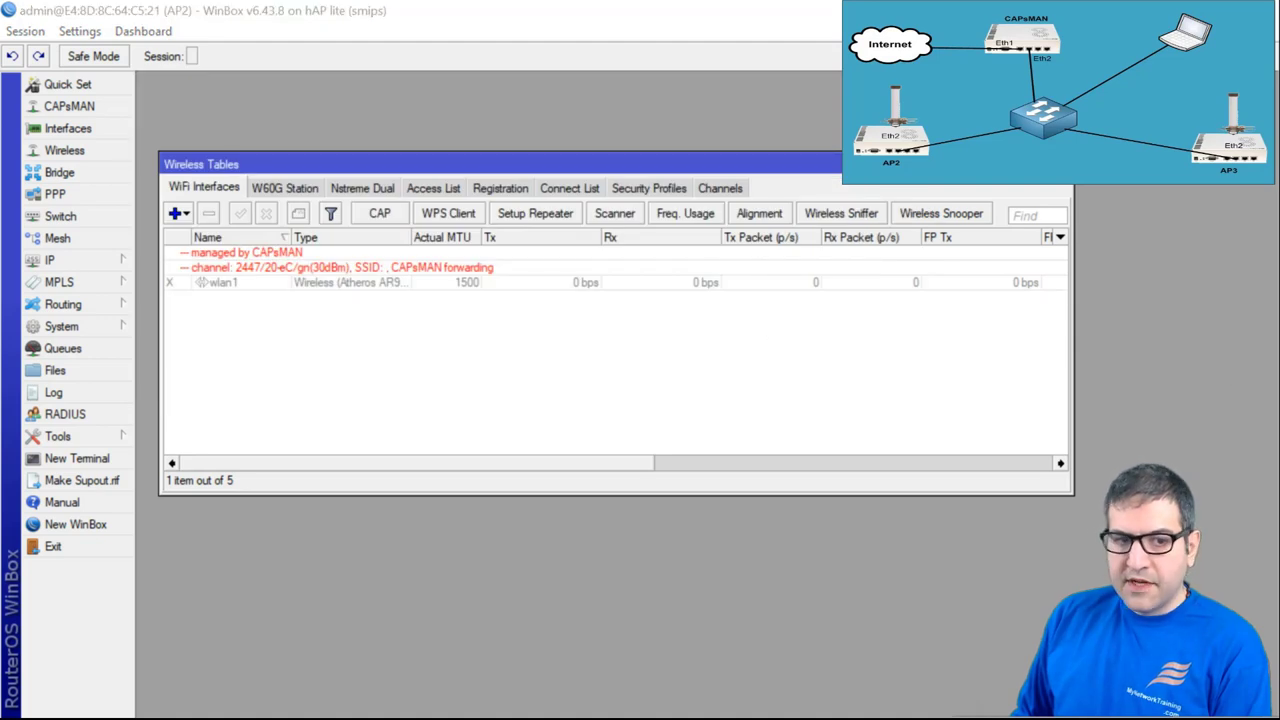
pyautogui.click(366, 208)
pyautogui.click(601, 268)
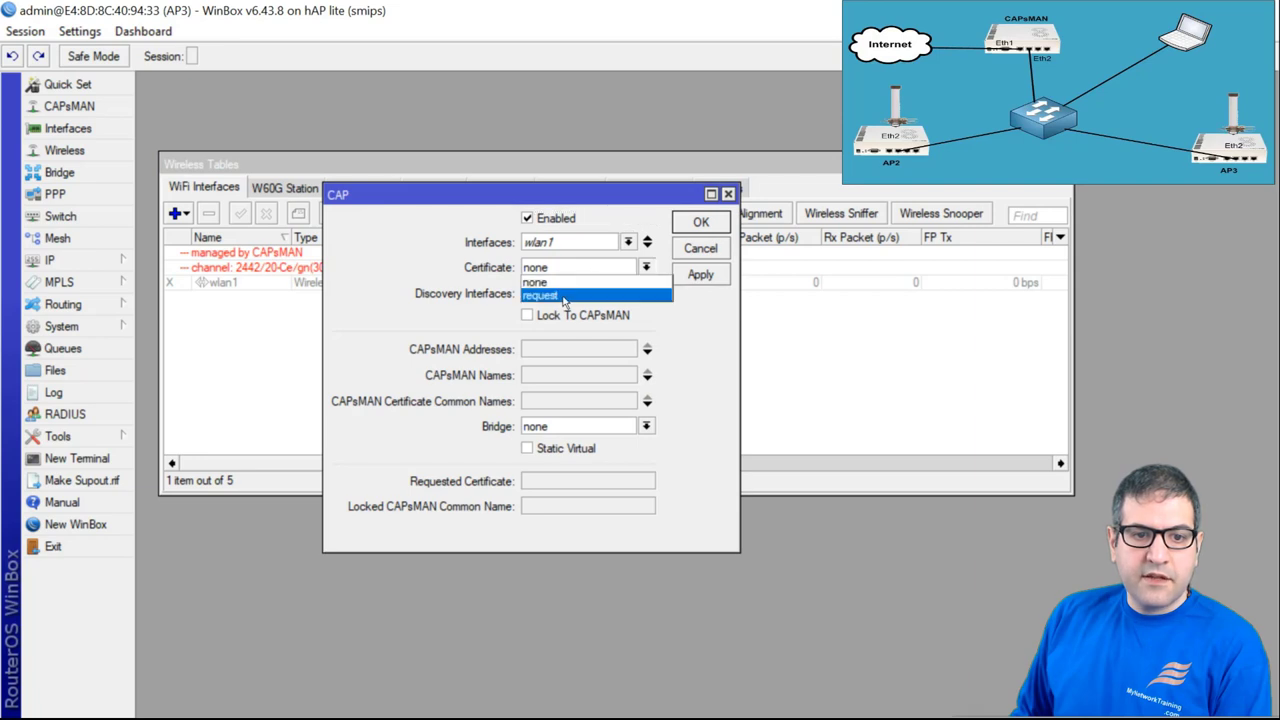
pyautogui.click(575, 295)
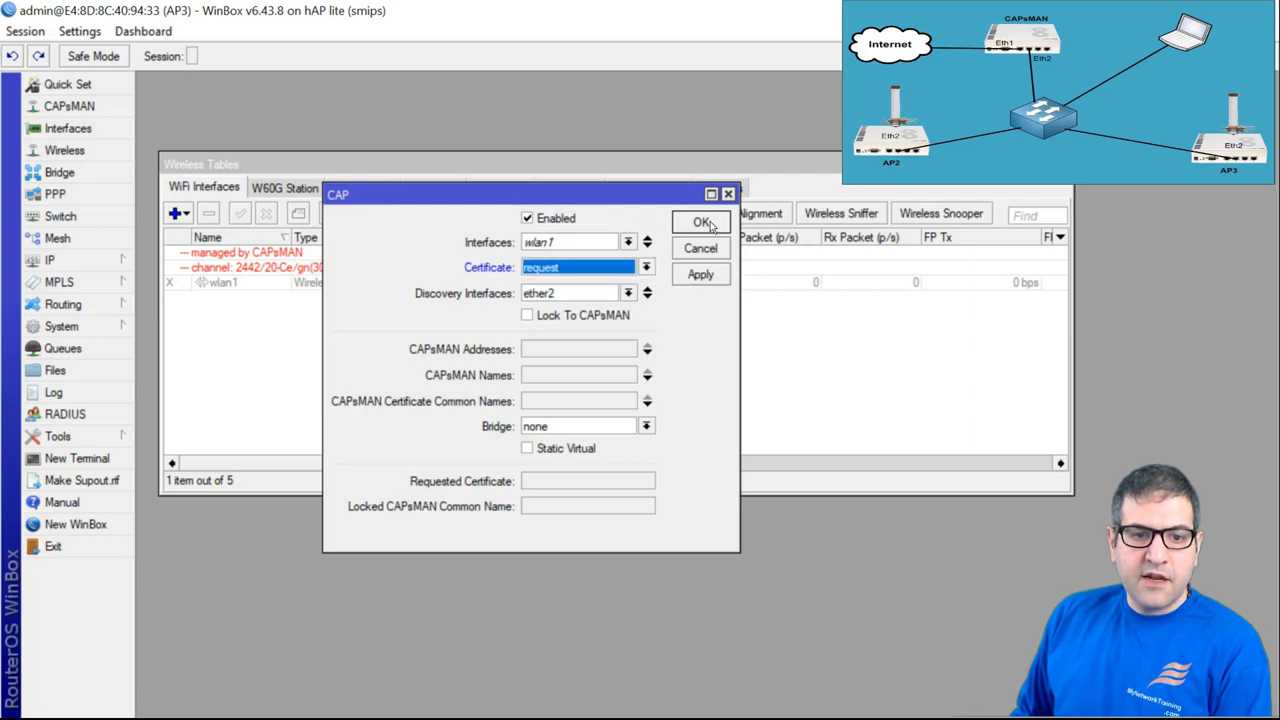
pyautogui.click(706, 272)
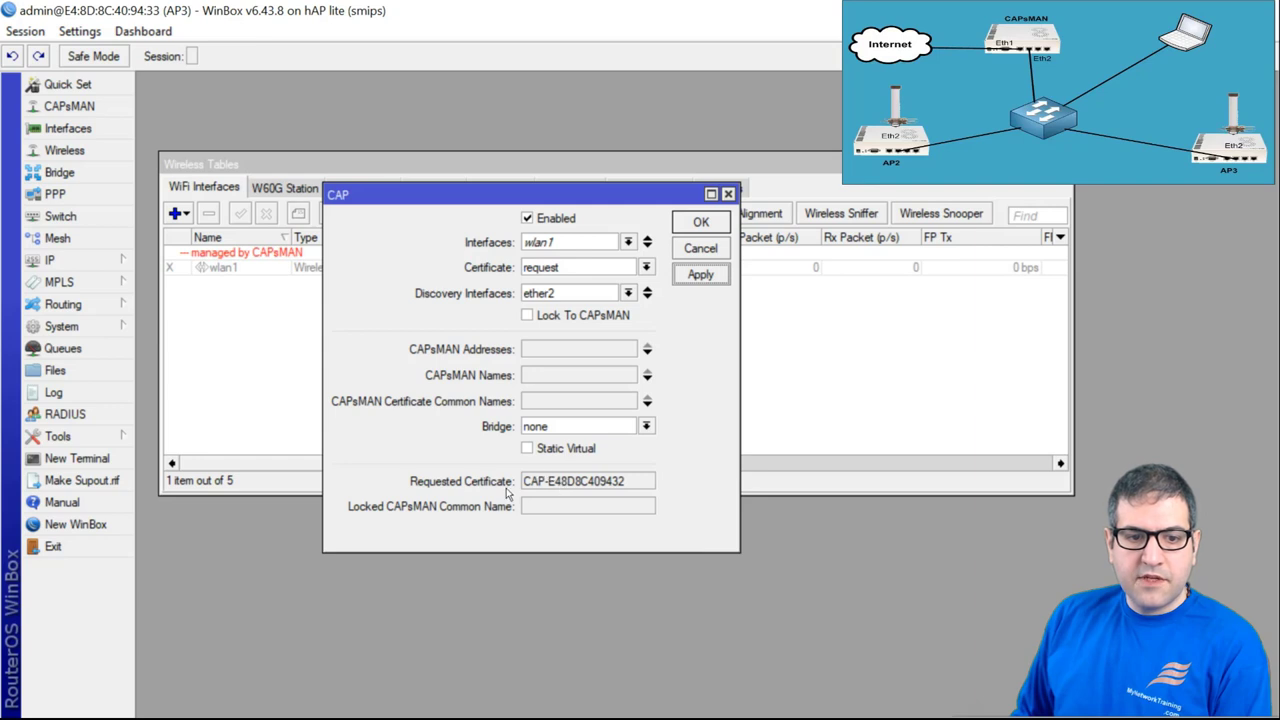
pyautogui.doubleClick(527, 484)
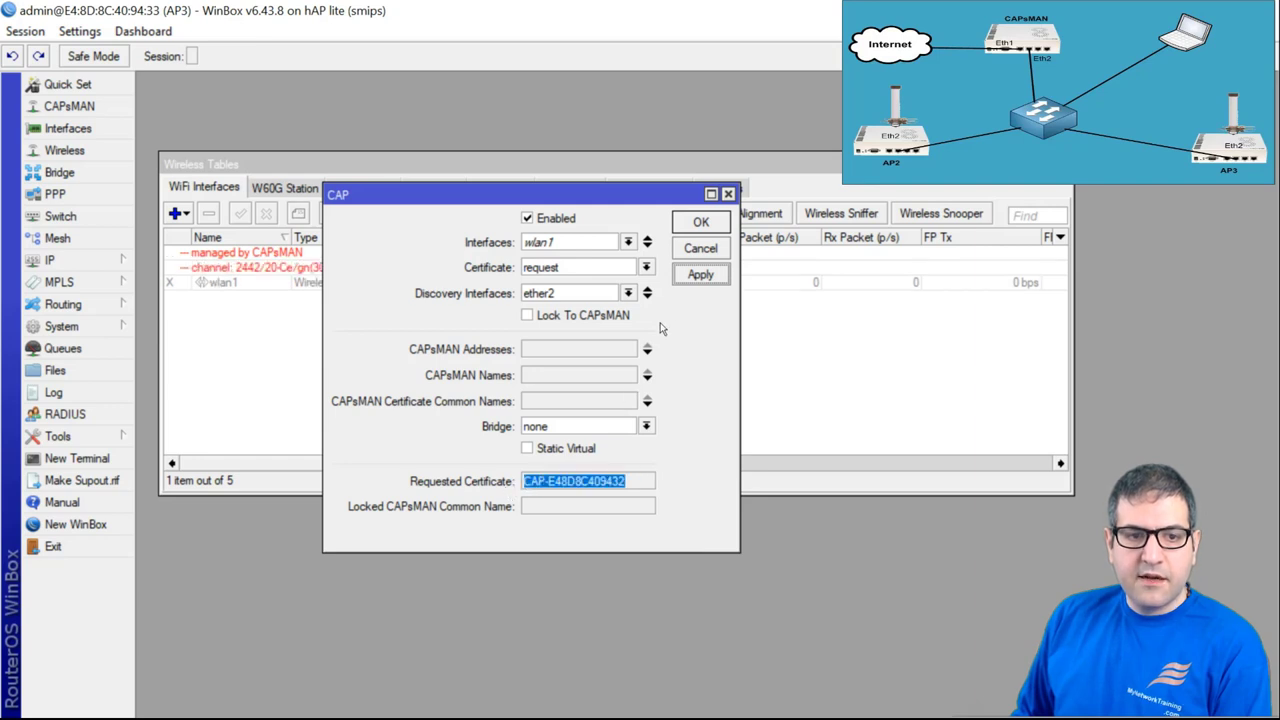
pyautogui.click(703, 223)
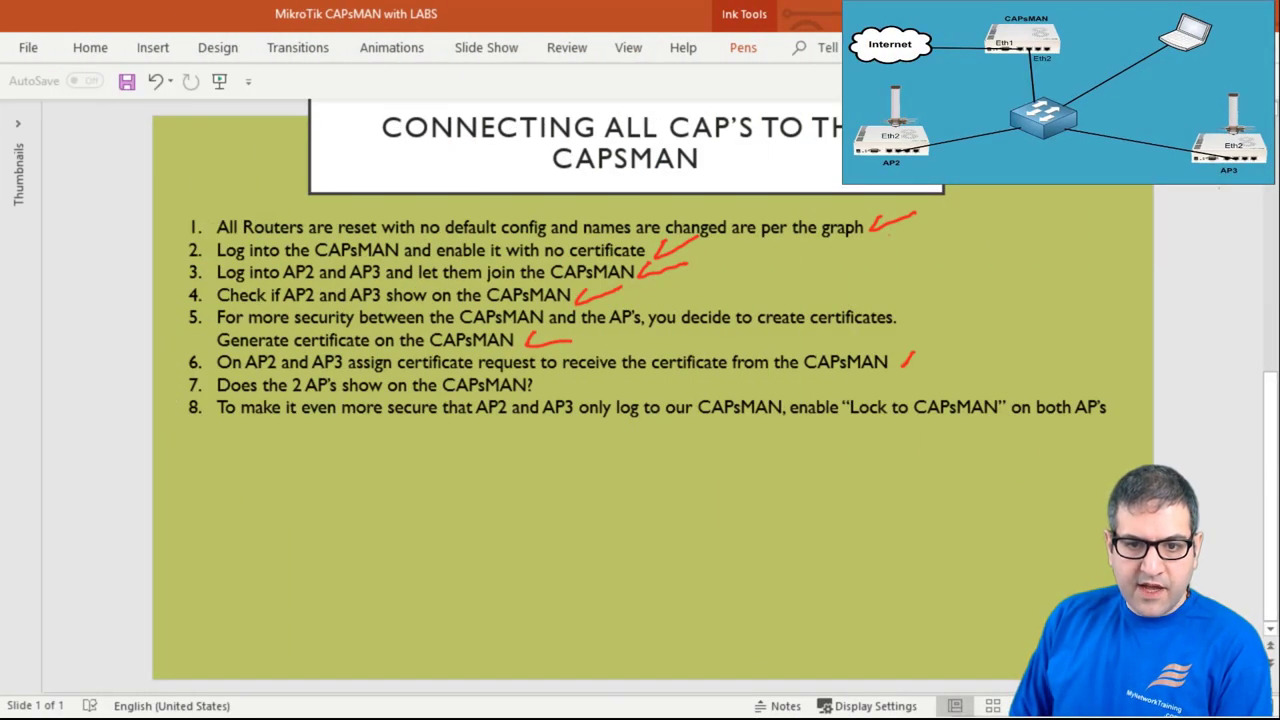
# Draw red check marks after tasks 6 and 7 on the PowerPoint slide.
pyautogui.moveTo(903, 366); pyautogui.dragTo(958, 344)
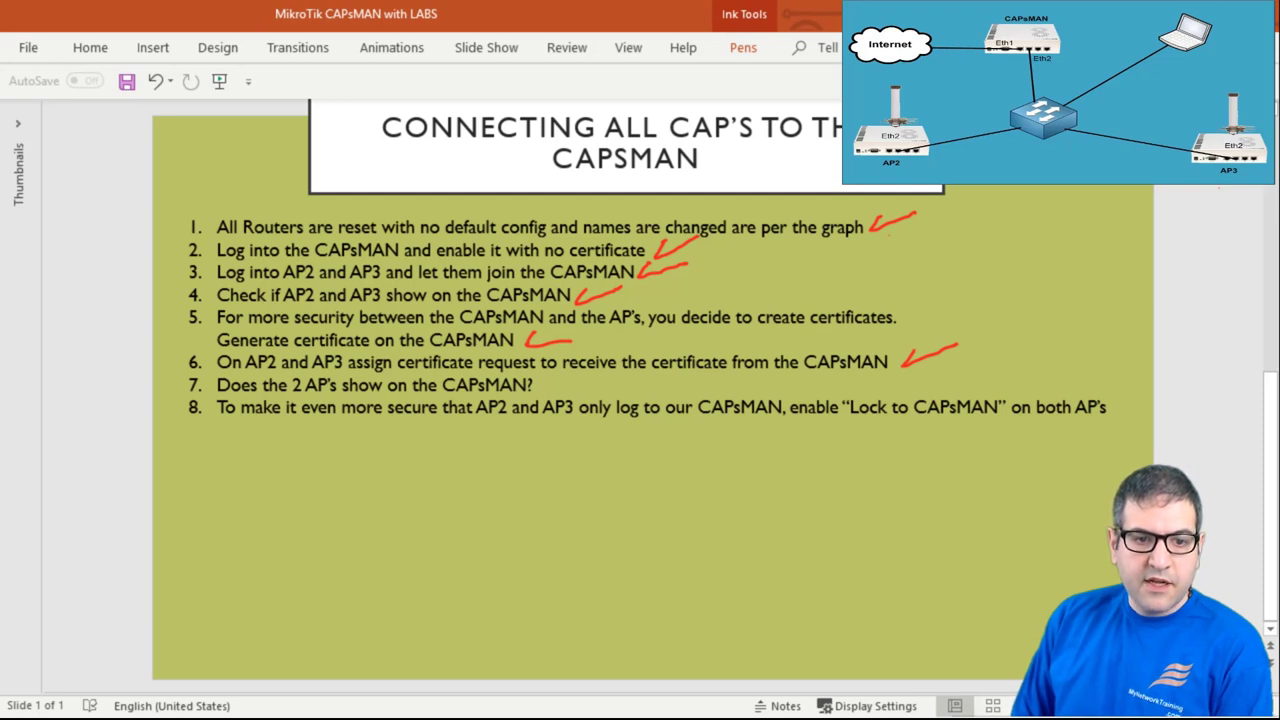
pyautogui.moveTo(544, 376); pyautogui.dragTo(573, 373)
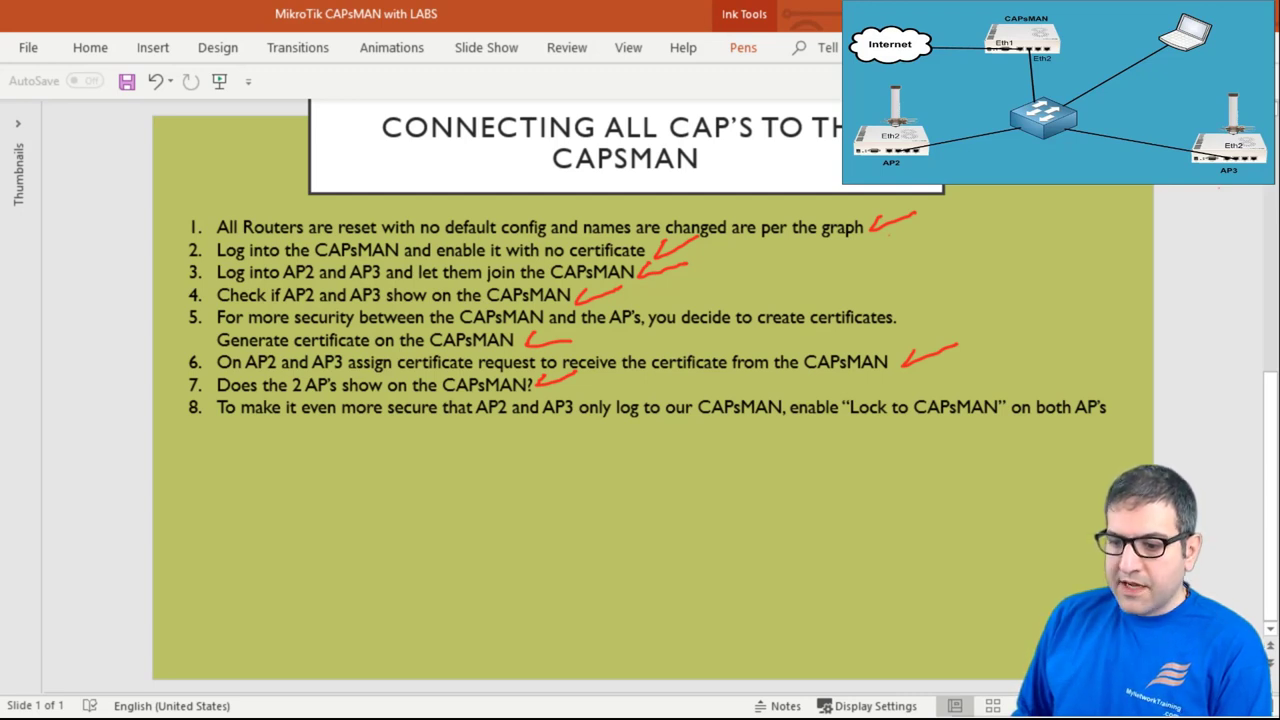
# Switch to the CAPsMAN router's WinBox session, enable Require Peer Certificate in the CAPs Manager settings, and save.
pyautogui.hotkey('alt', 'Tab')
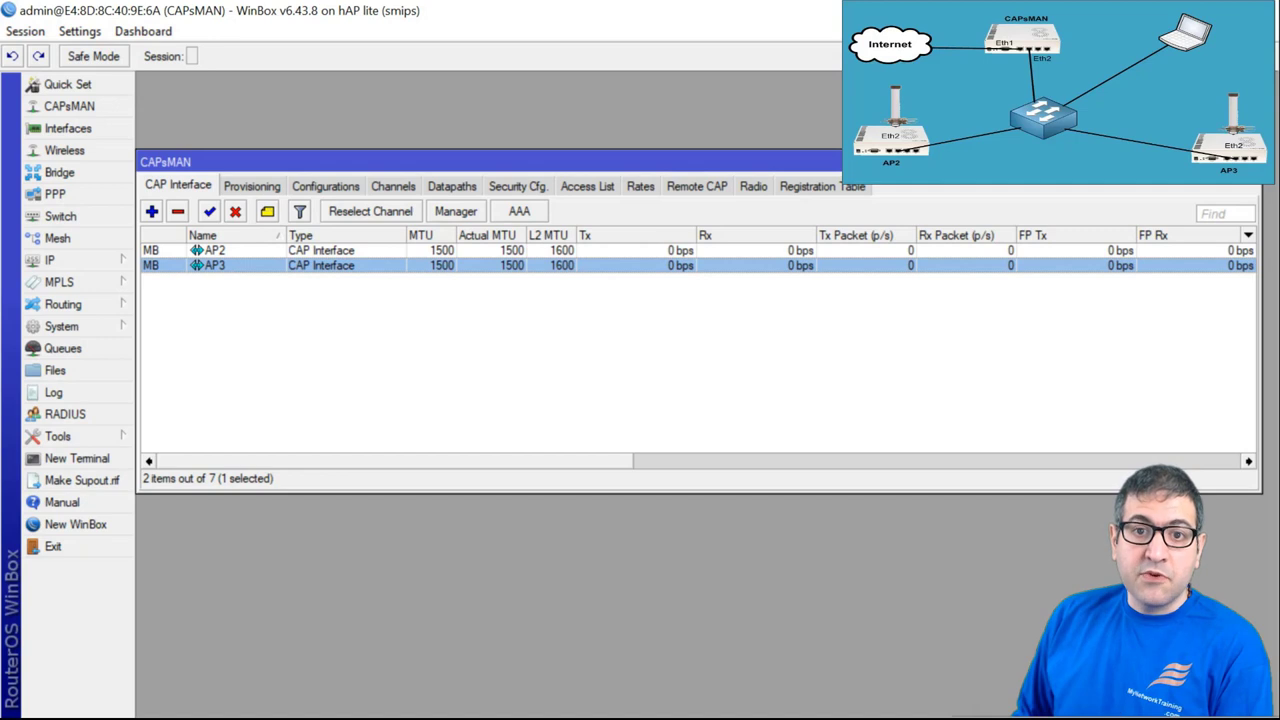
pyautogui.click(455, 214)
pyautogui.click(405, 357)
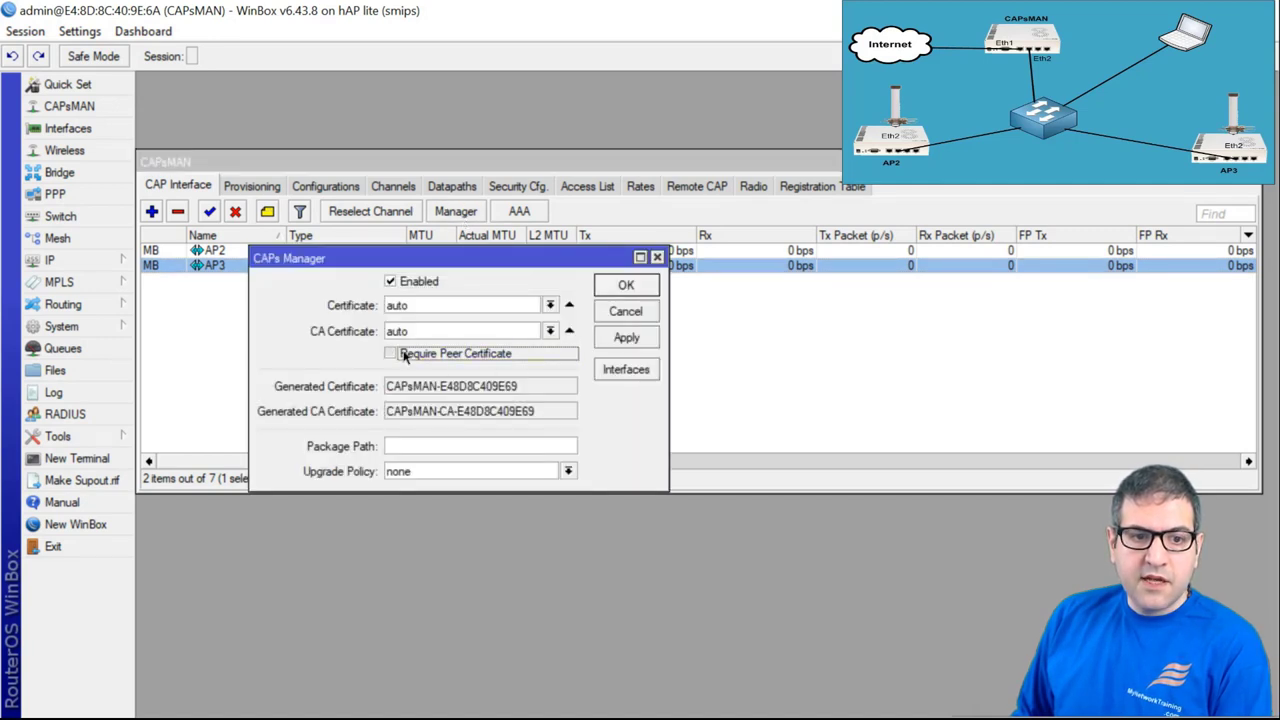
pyautogui.click(392, 353)
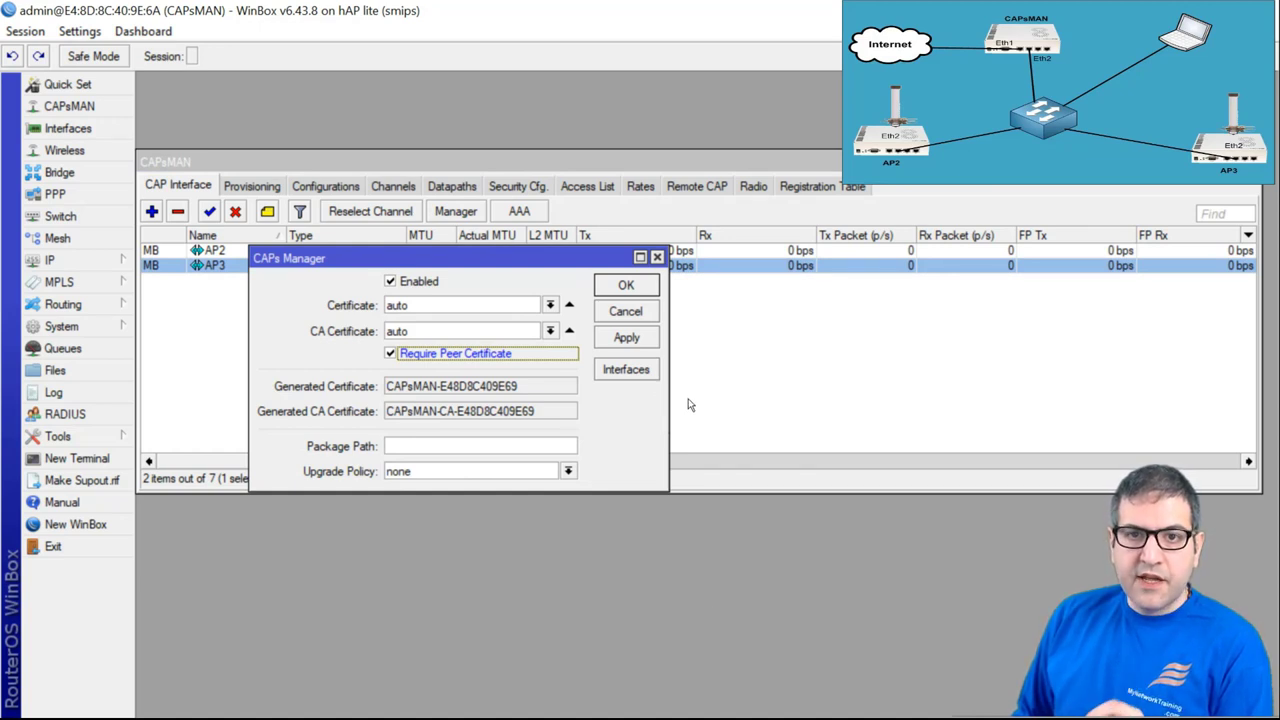
pyautogui.click(630, 285)
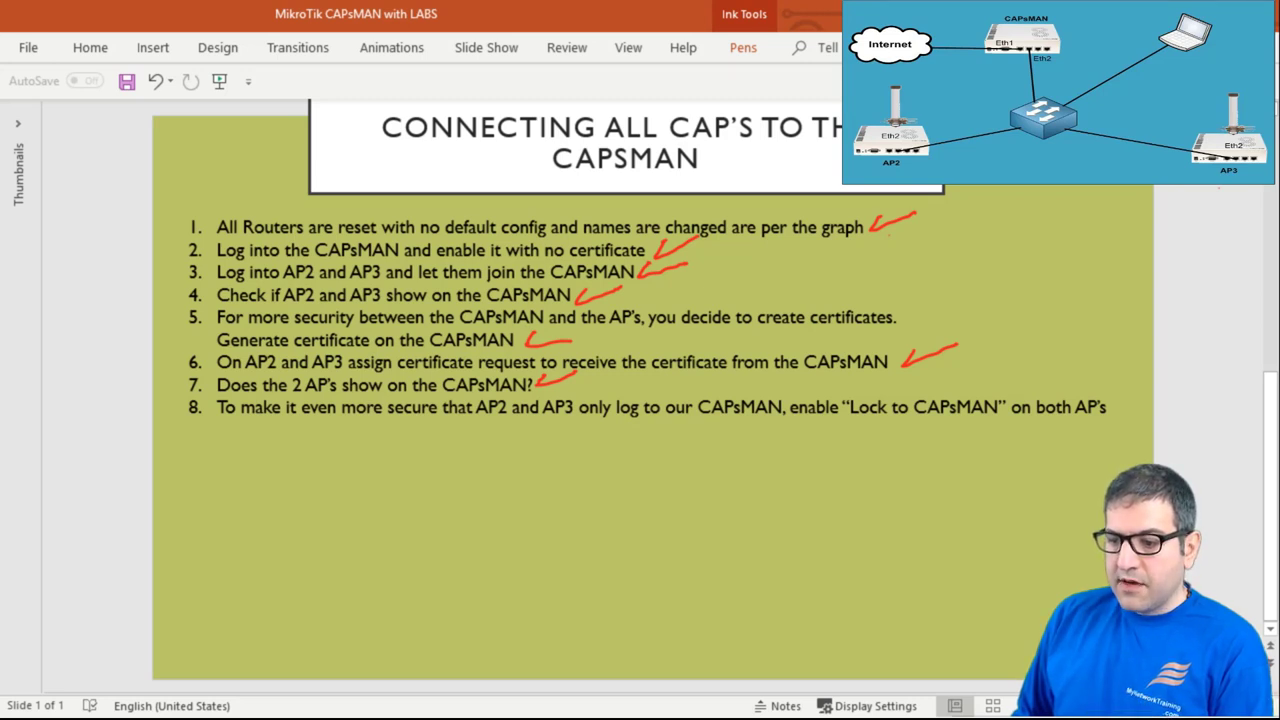
# In AP2's CAP settings, select certificate CAP-E48D8C64C520, enable Lock To CAPsMAN, apply, and highlight the Locked CAPsMAN Common Name.
pyautogui.hotkey('alt', 'Tab')
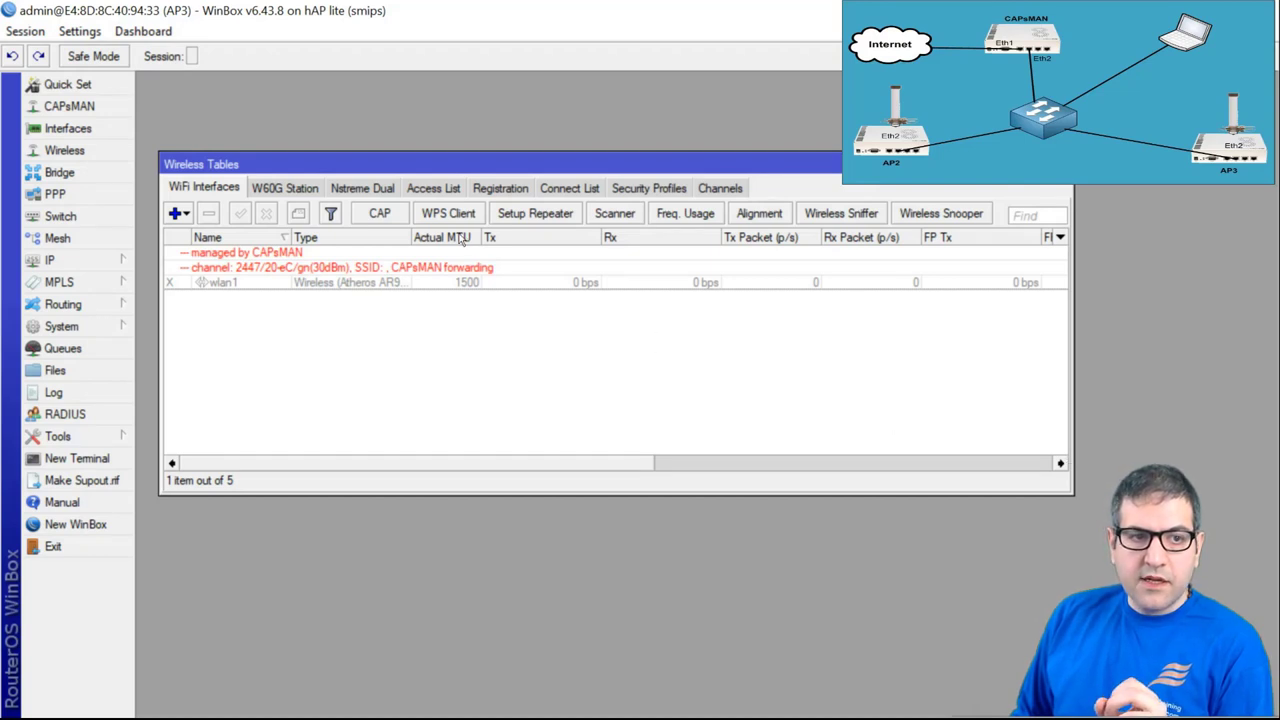
pyautogui.hotkey('alt', 'Tab')
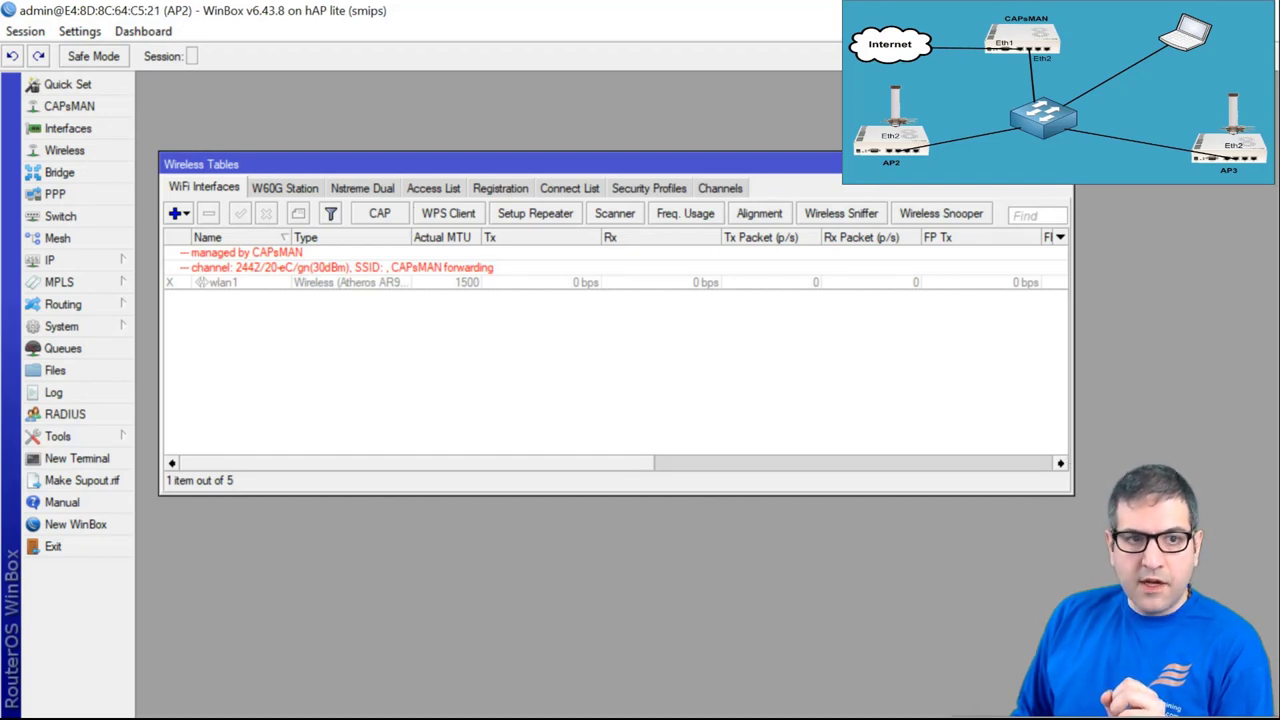
pyautogui.click(376, 216)
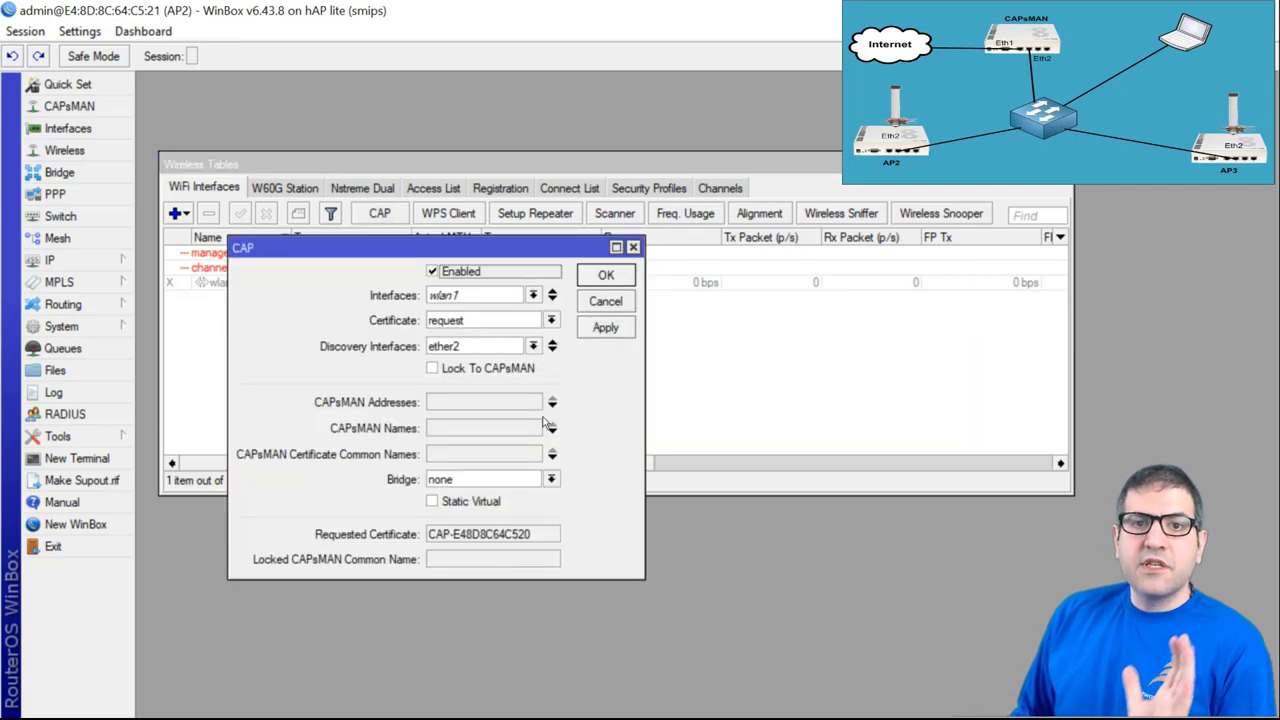
pyautogui.moveTo(540, 535); pyautogui.dragTo(427, 534)
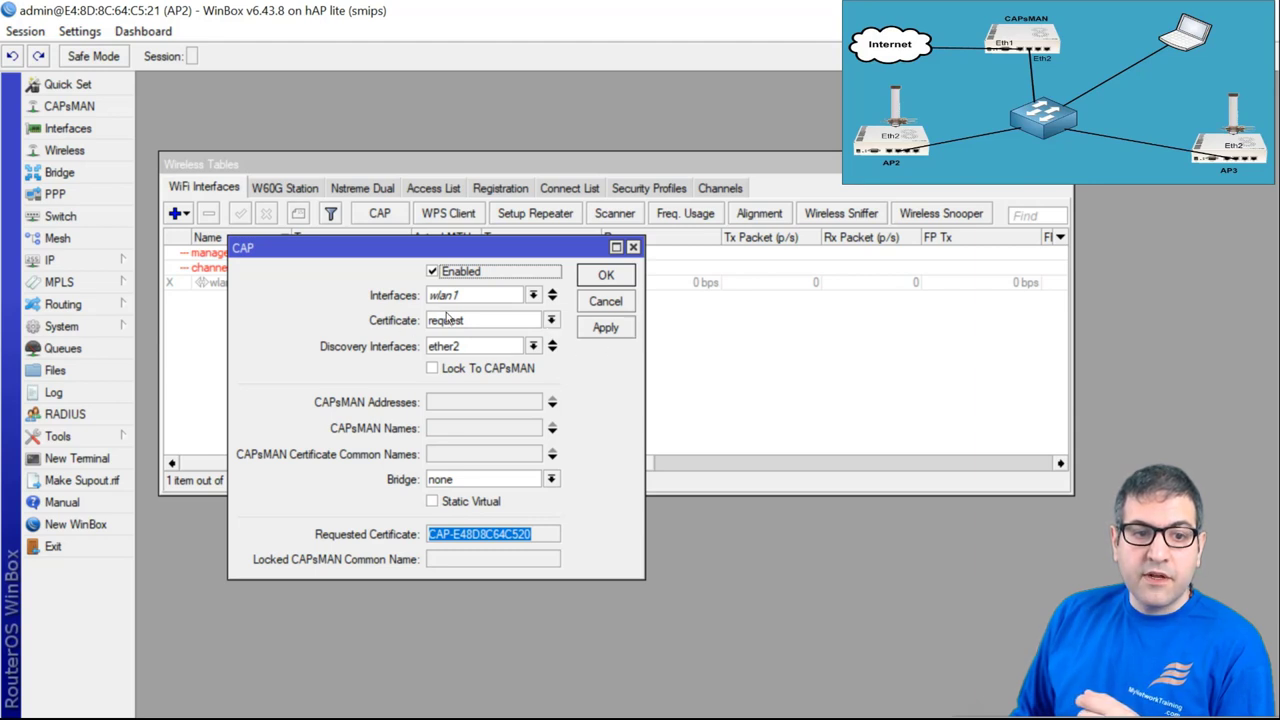
pyautogui.click(551, 320)
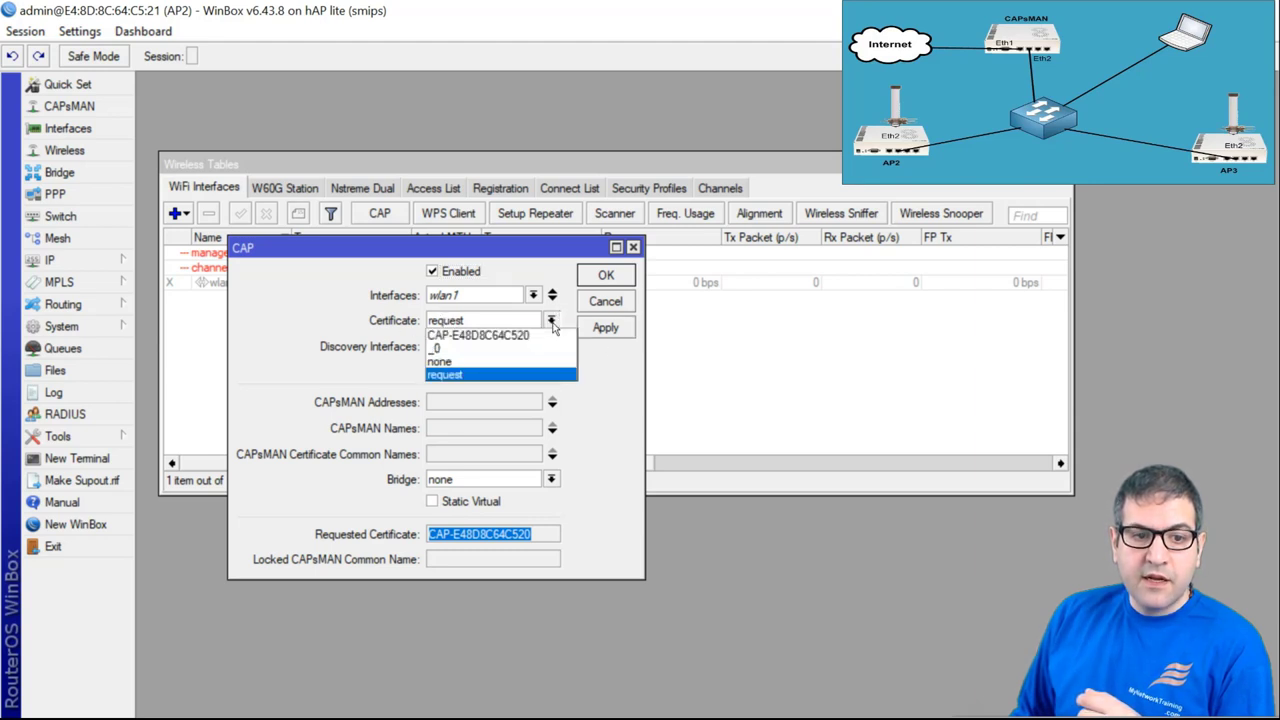
pyautogui.click(515, 336)
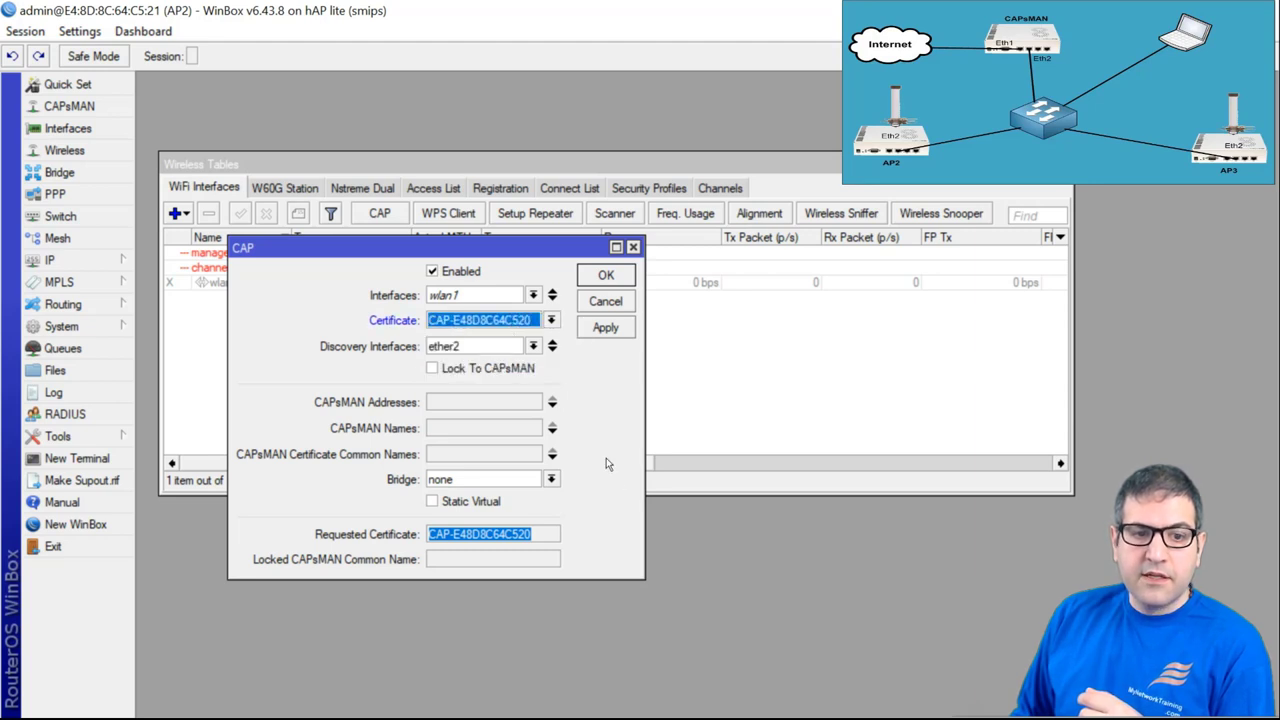
pyautogui.click(438, 370)
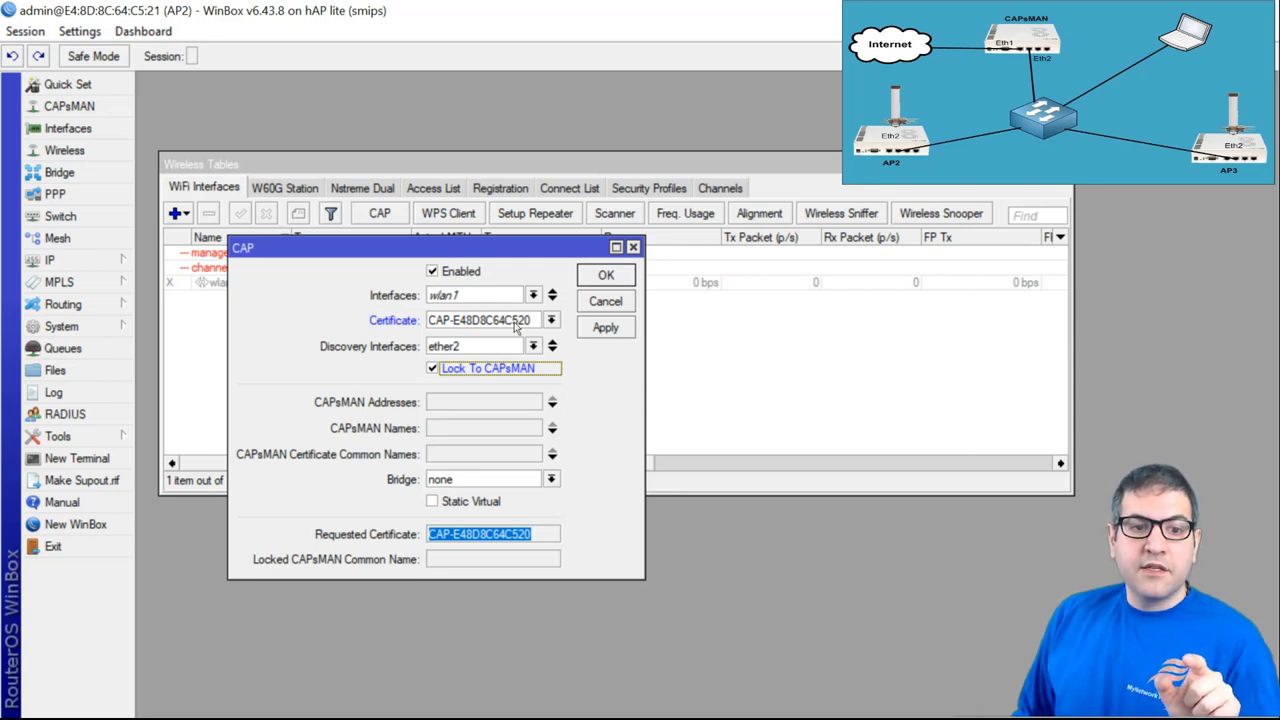
pyautogui.click(609, 274)
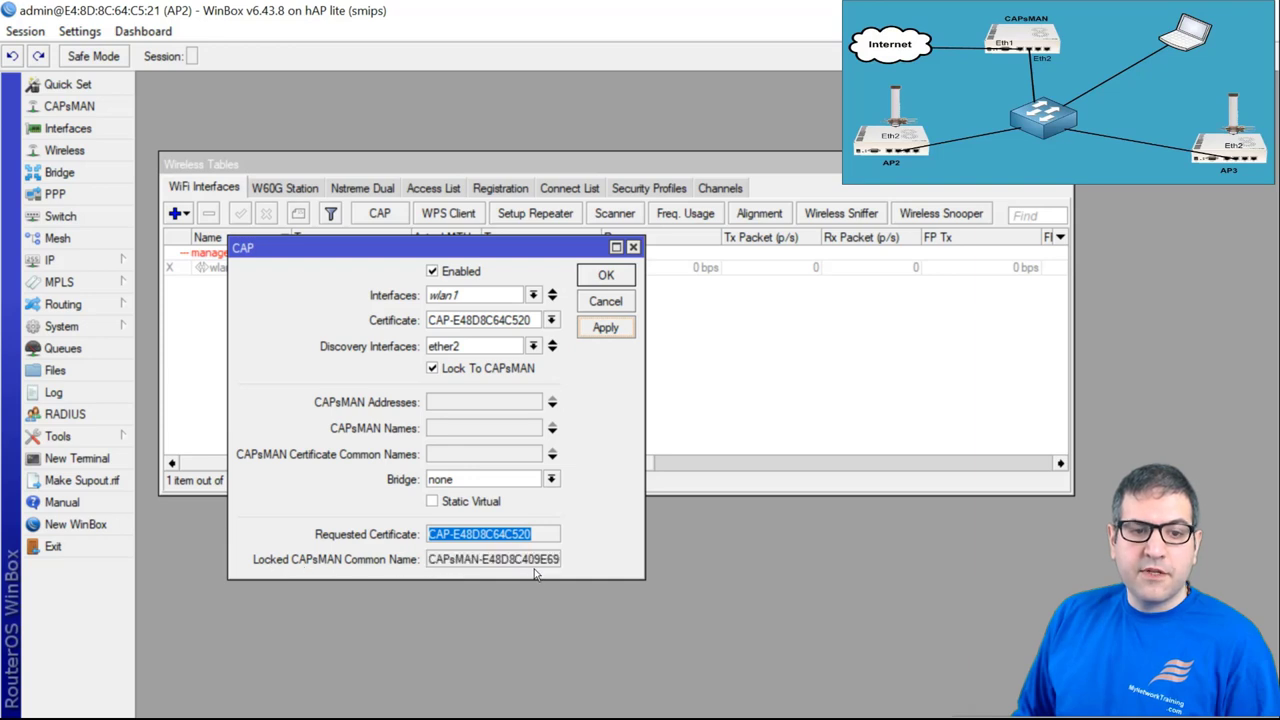
pyautogui.moveTo(433, 567); pyautogui.dragTo(558, 566)
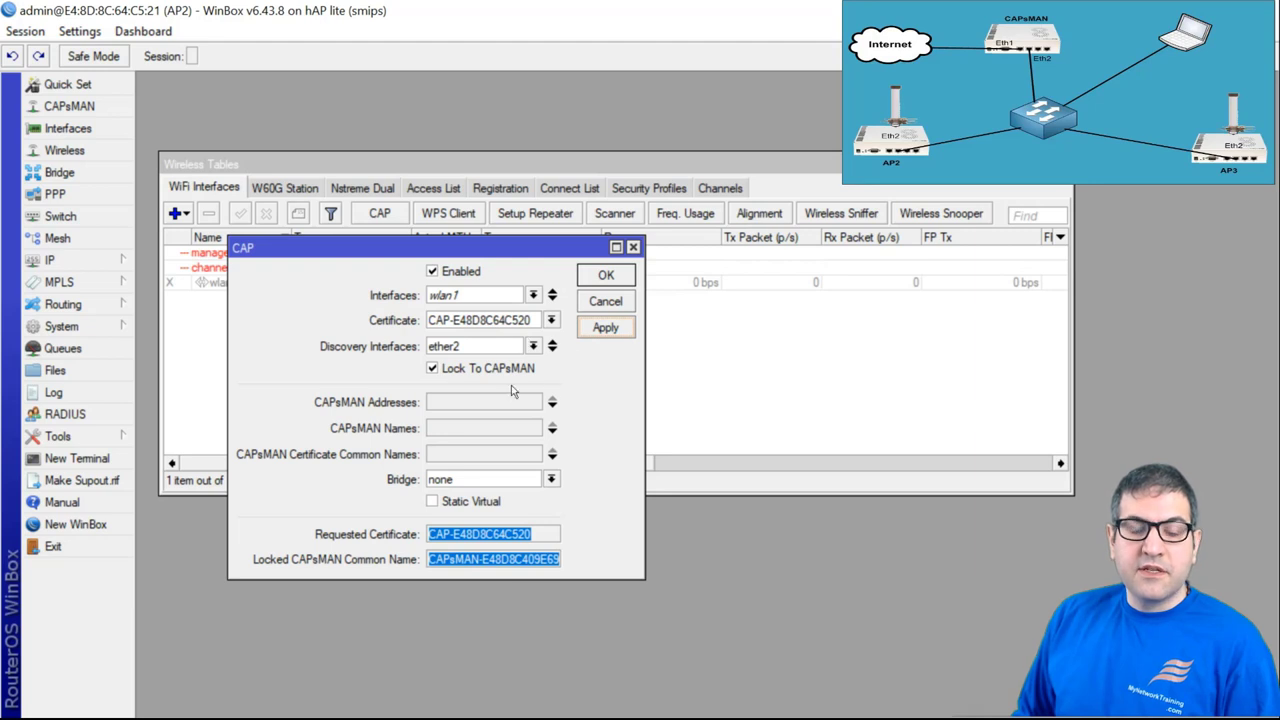
# Save AP2's CAP settings, and in AP3's WinBox session enable Lock To CAPsMAN, apply, highlight the Locked CAPsMAN Common Name, and save.
pyautogui.click(605, 275)
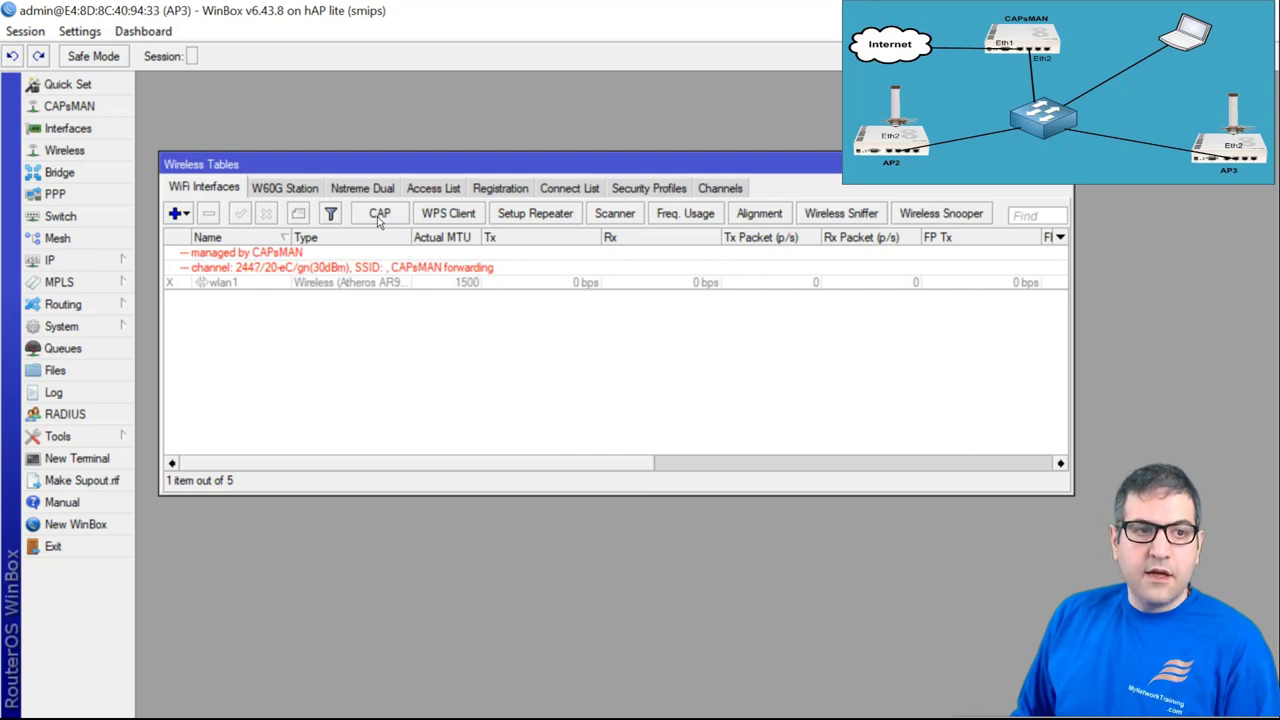
pyautogui.click(380, 217)
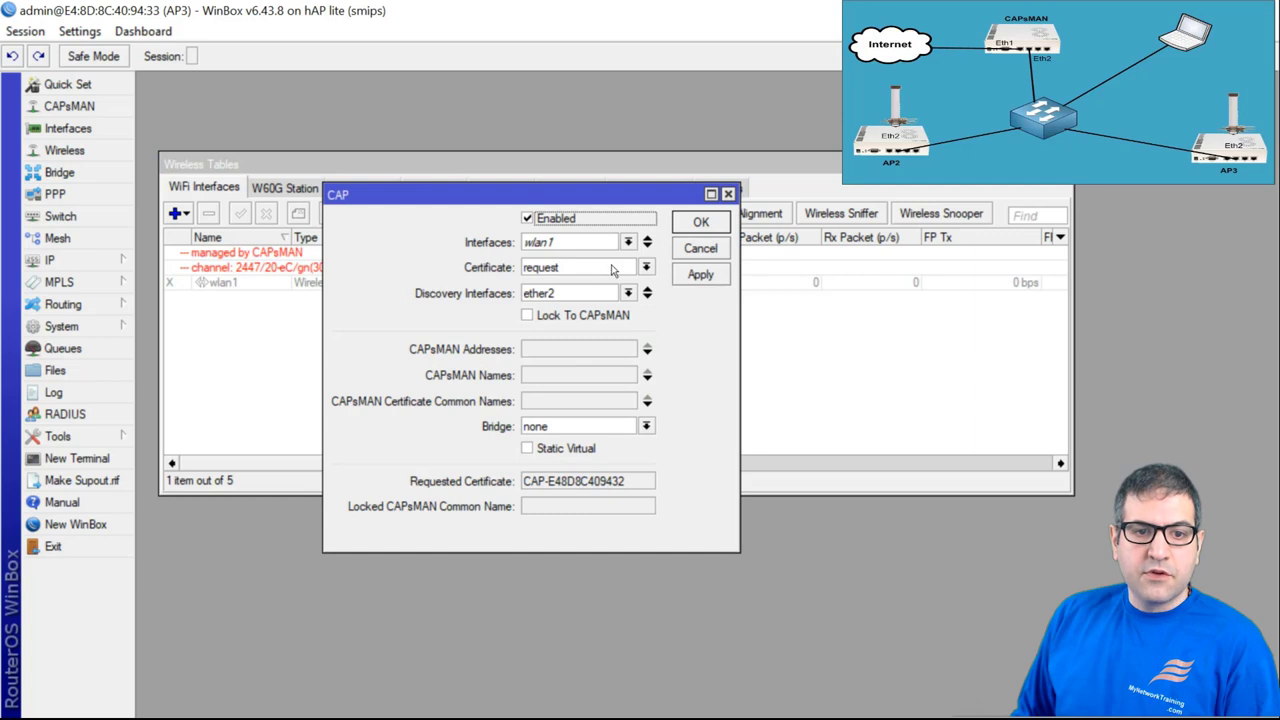
pyautogui.click(613, 270)
pyautogui.click(563, 324)
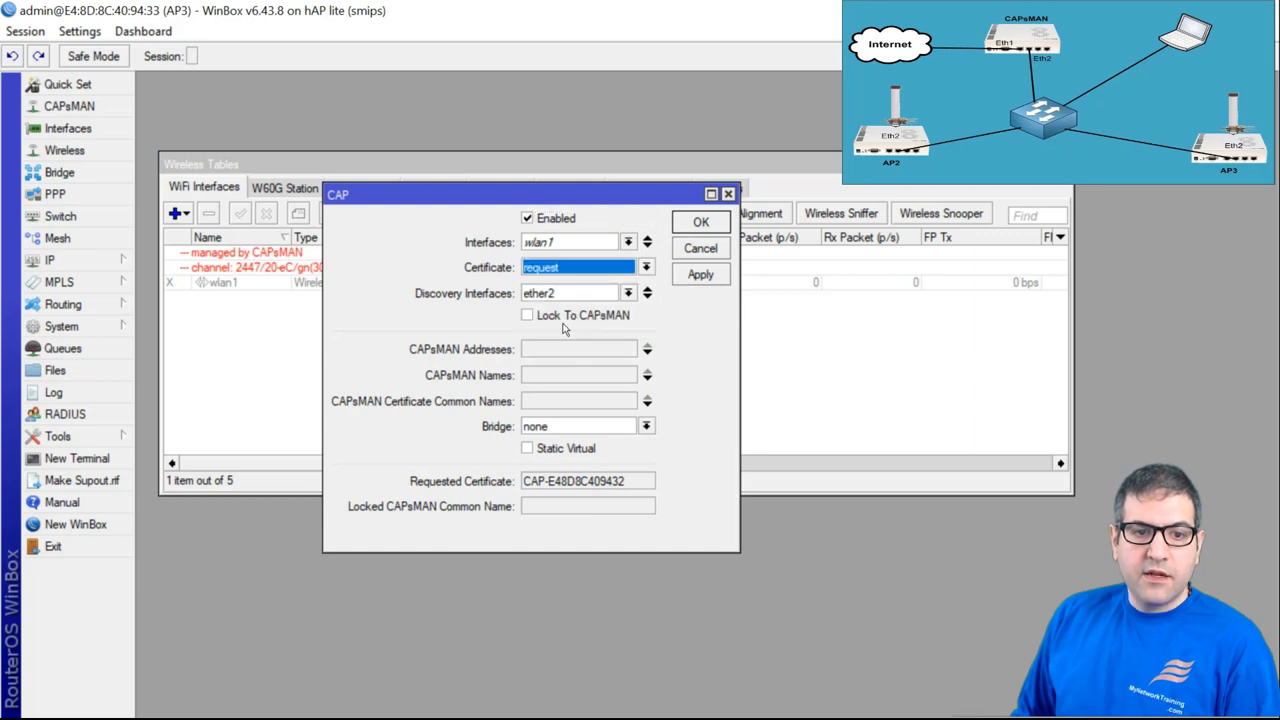
pyautogui.click(527, 316)
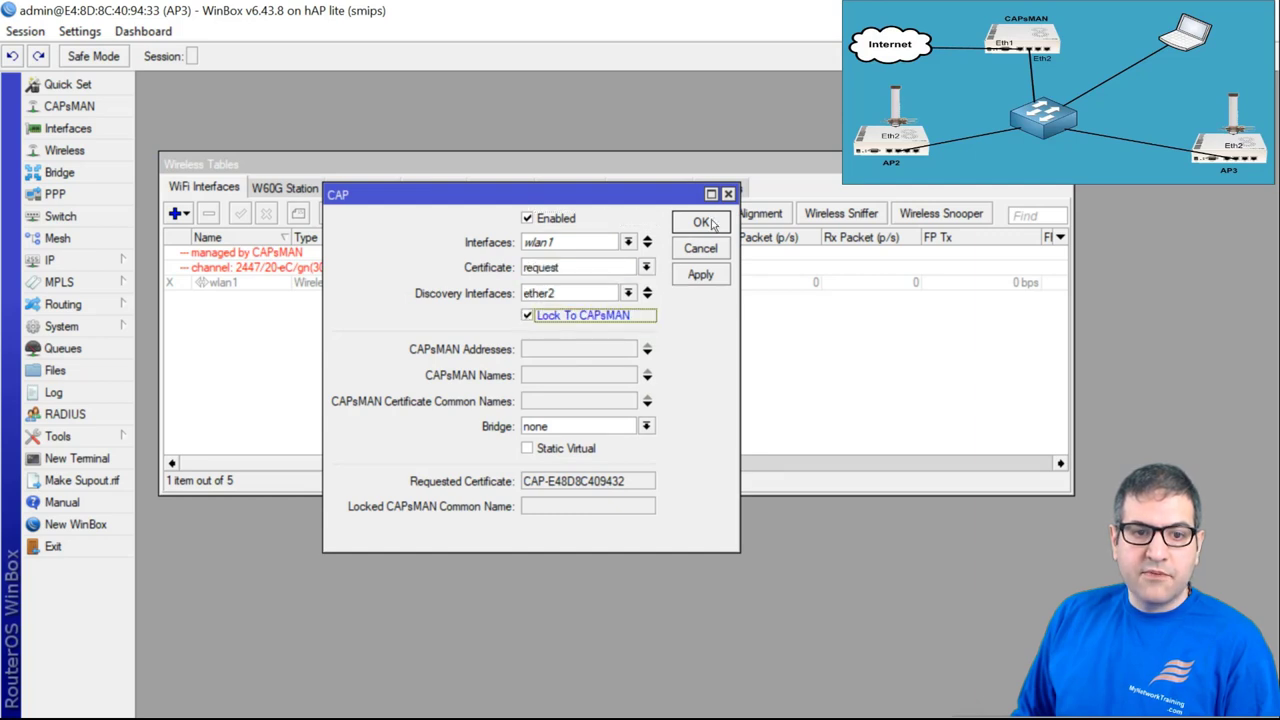
pyautogui.click(702, 276)
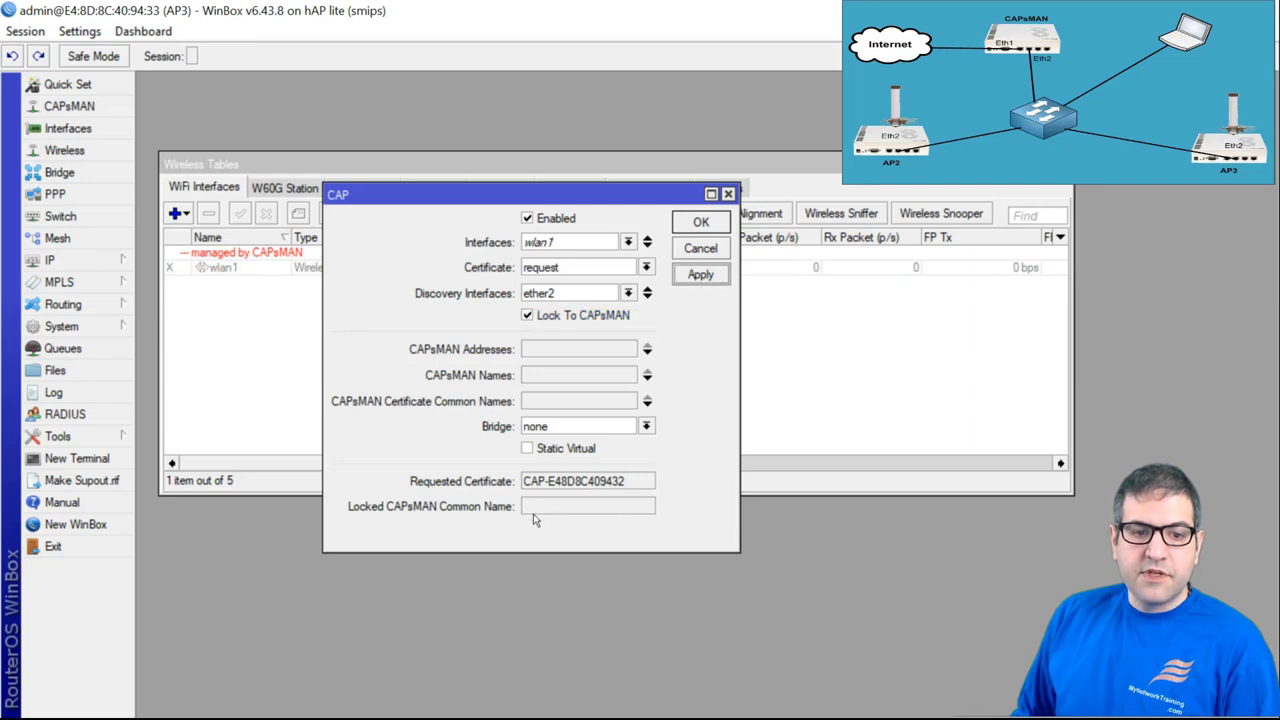
pyautogui.moveTo(524, 507); pyautogui.dragTo(706, 535)
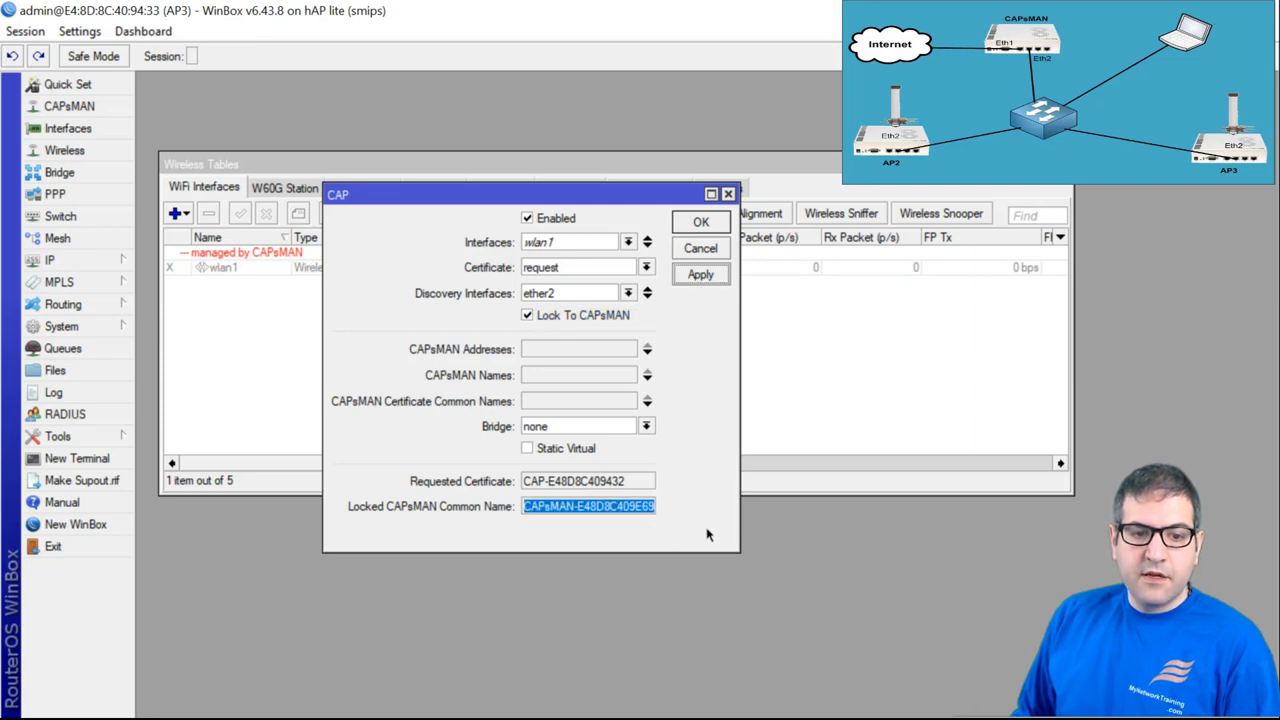
pyautogui.click(700, 222)
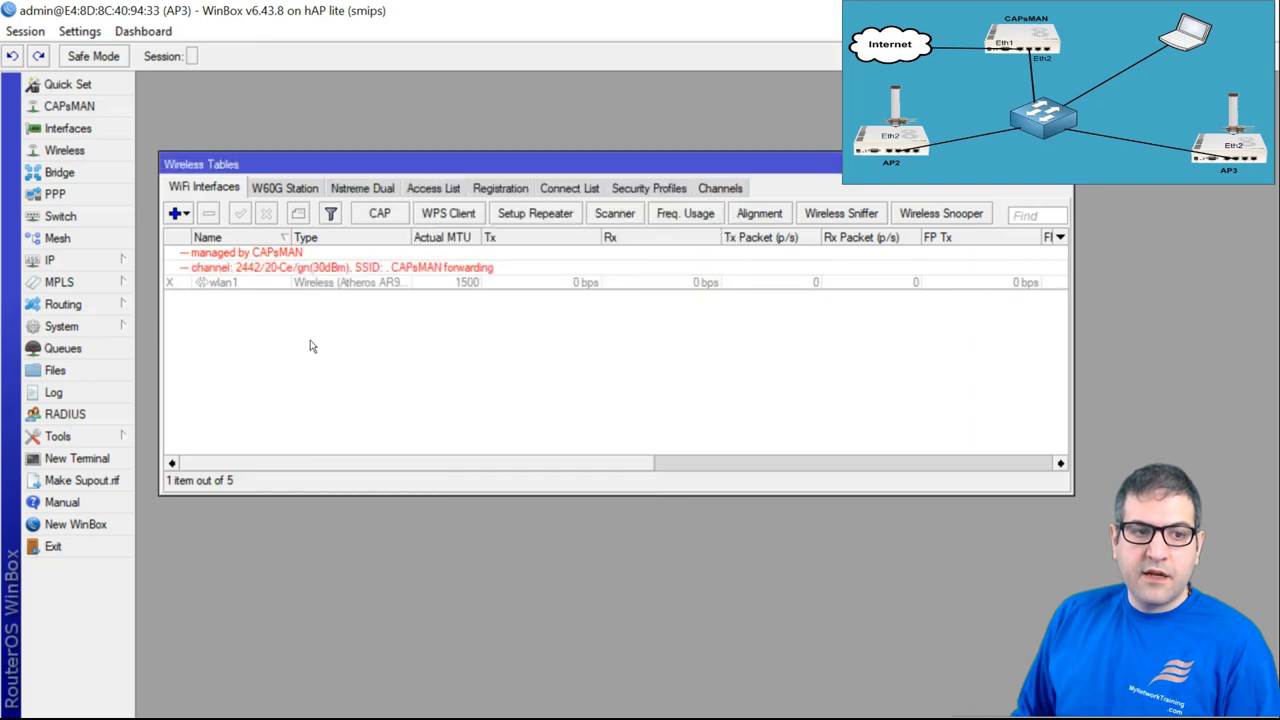